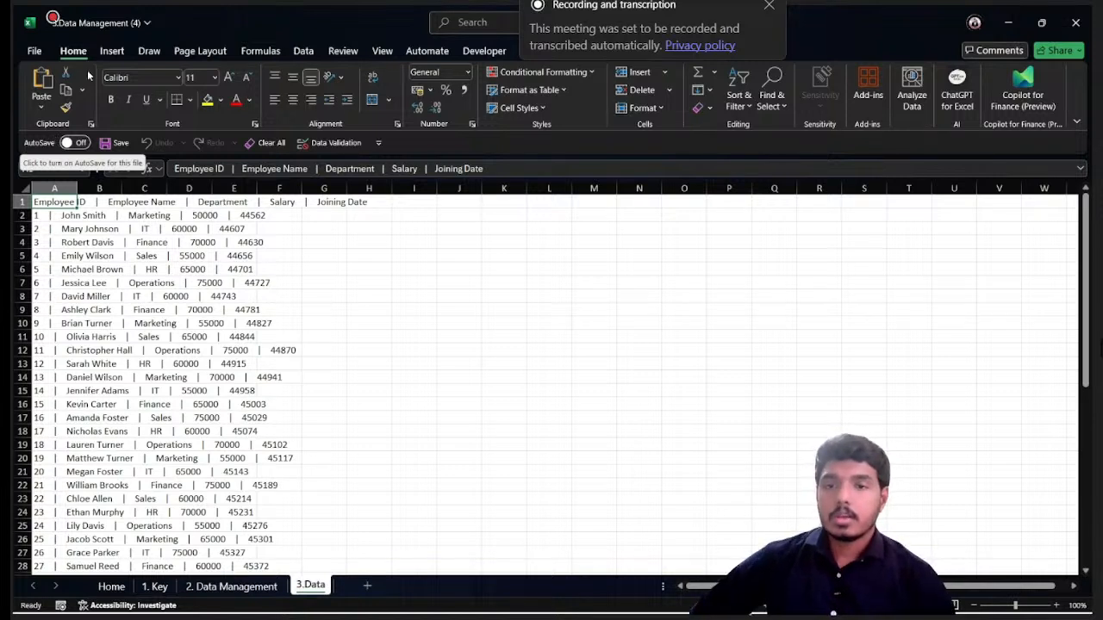
- Copy the pipe-separated employee records from column A of the 3.Data sheet into the 2. Data Management sheet starting at A1
click(66, 216)
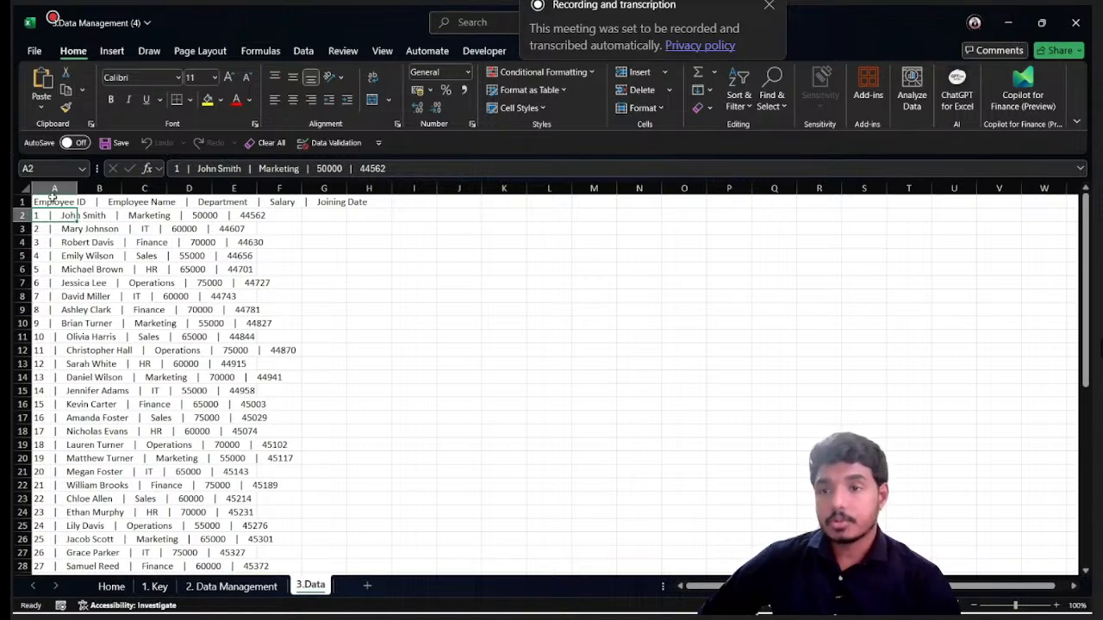
drag(51, 201, 43, 472)
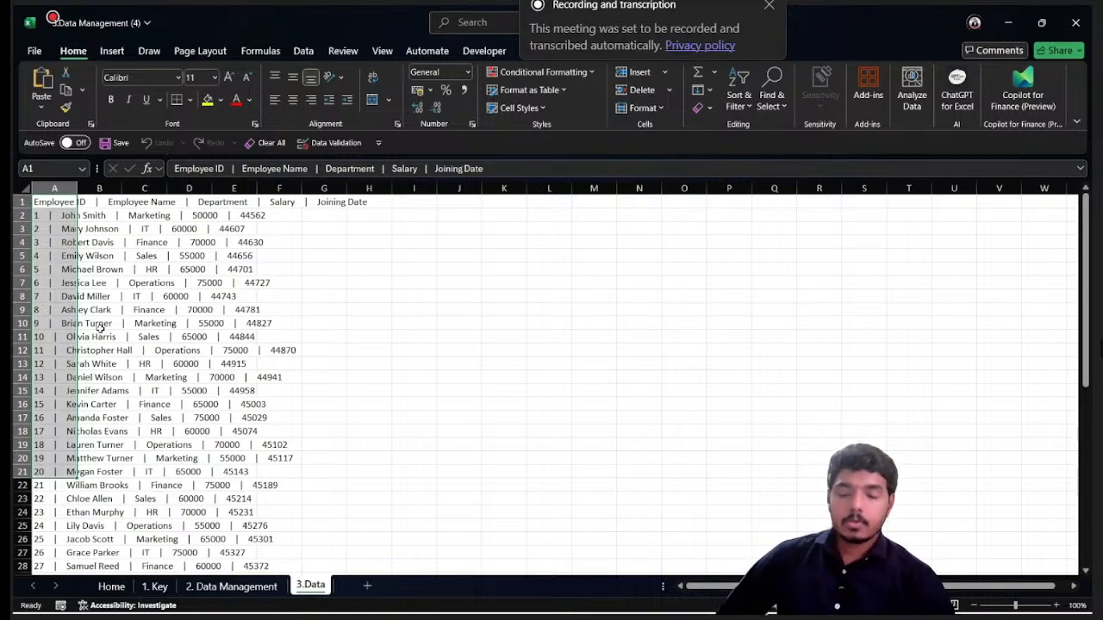
click(48, 201)
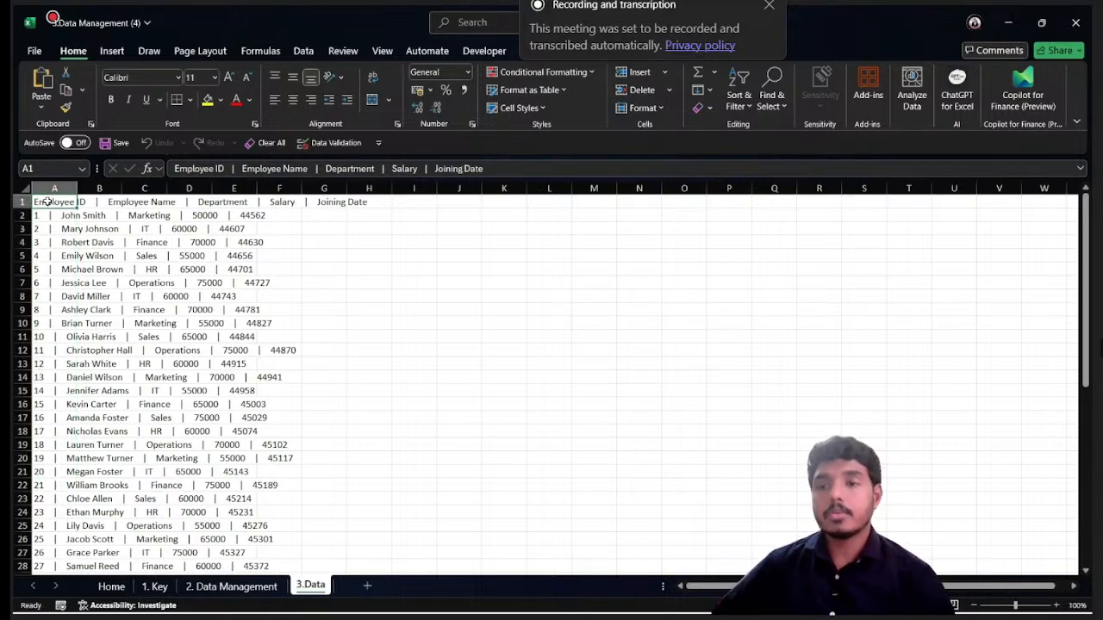
key(ctrl+shift+Down)
key(ctrl+c)
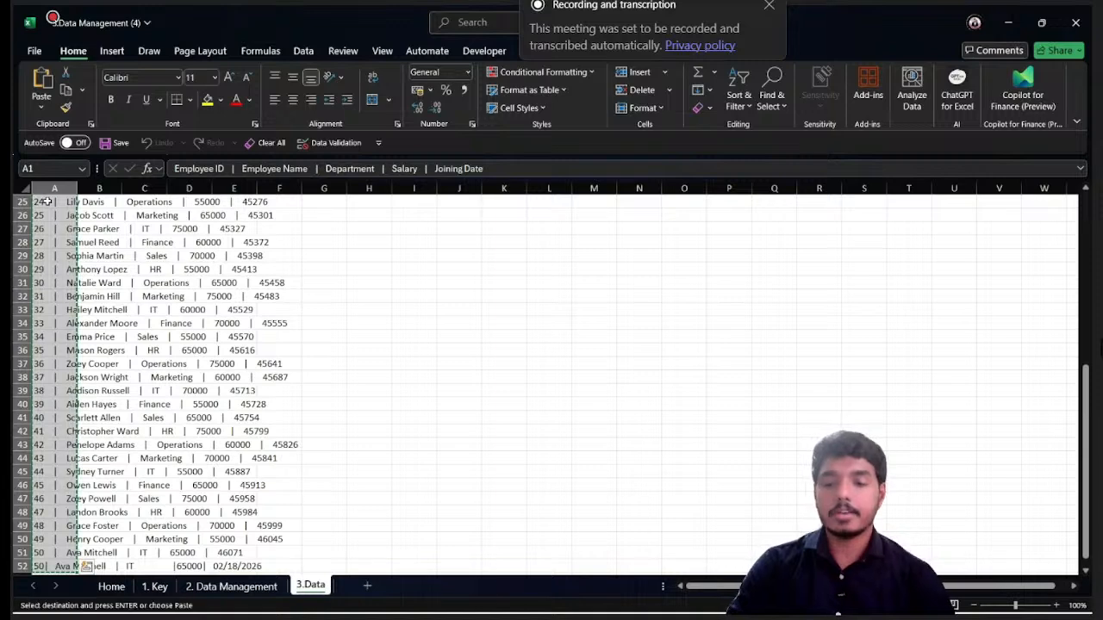
click(231, 586)
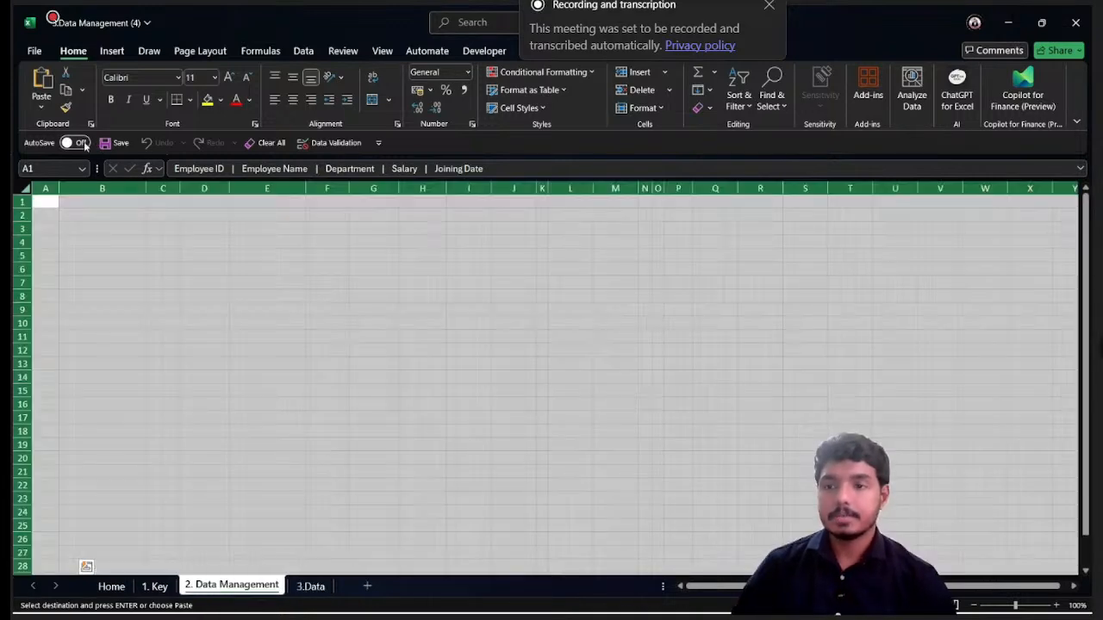
key(ctrl+v)
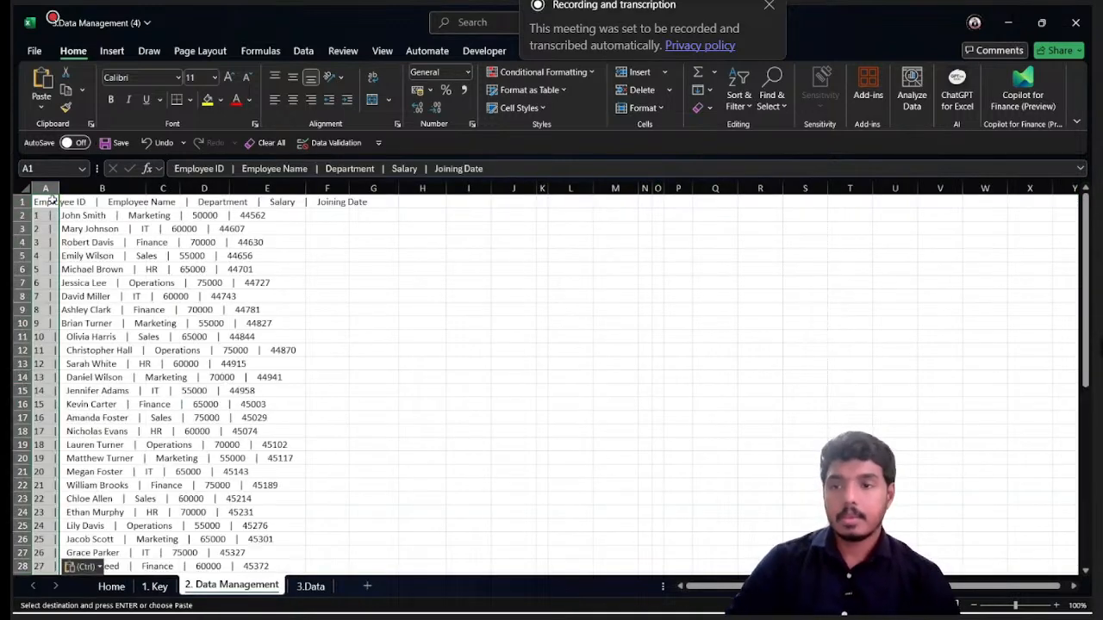
- Autofit the widths of columns A to F so the pasted records fit inside column A
click(48, 200)
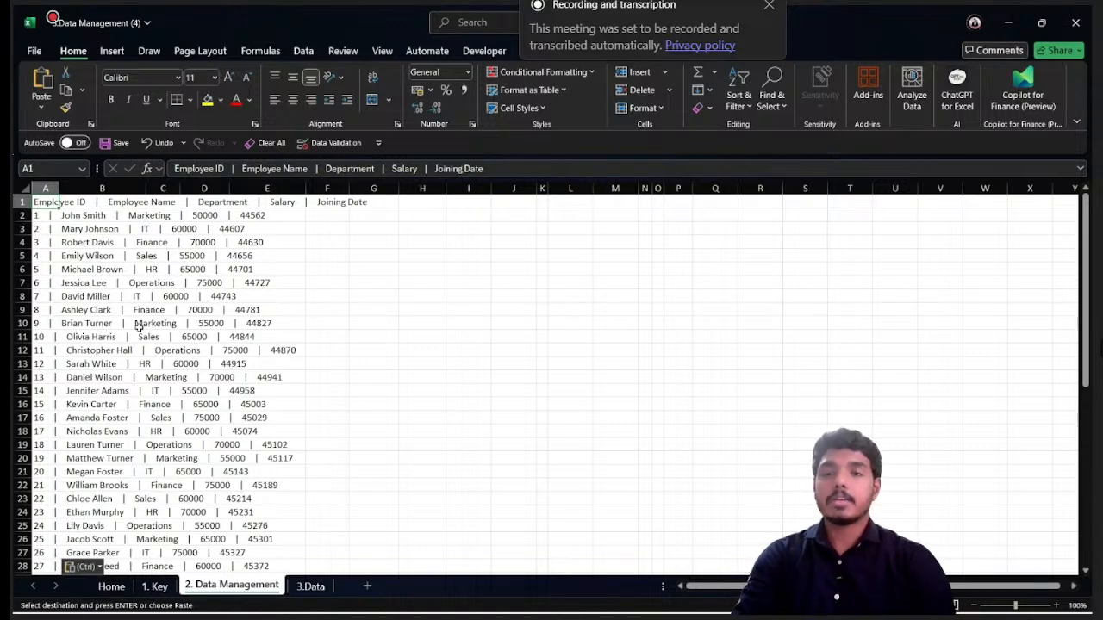
scroll(138, 326, down, 8)
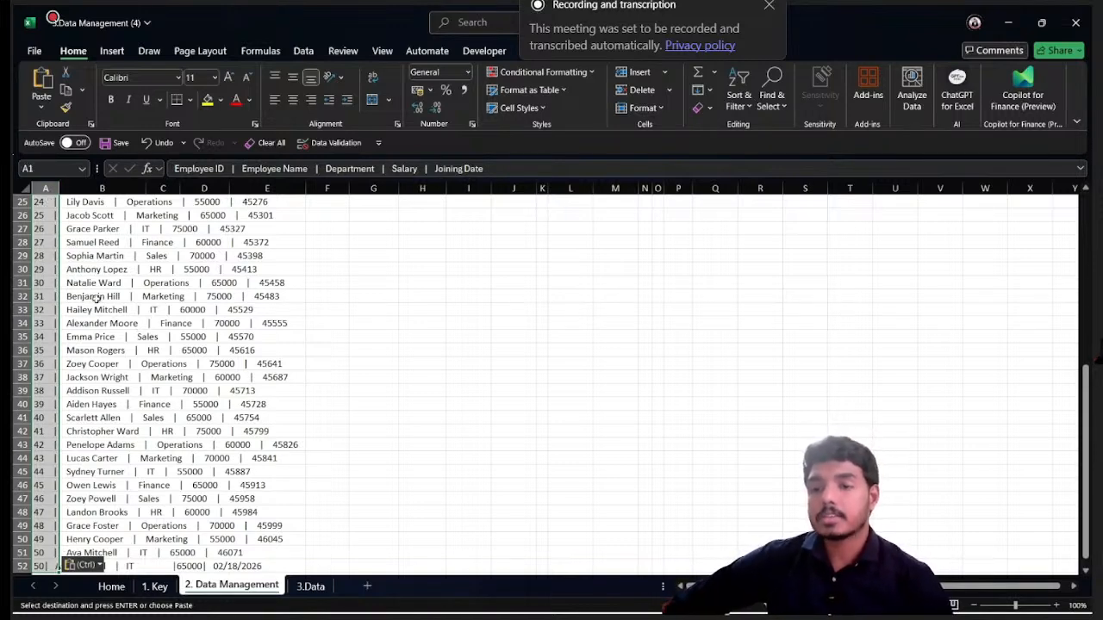
scroll(160, 303, up, 5)
scroll(160, 304, up, 3)
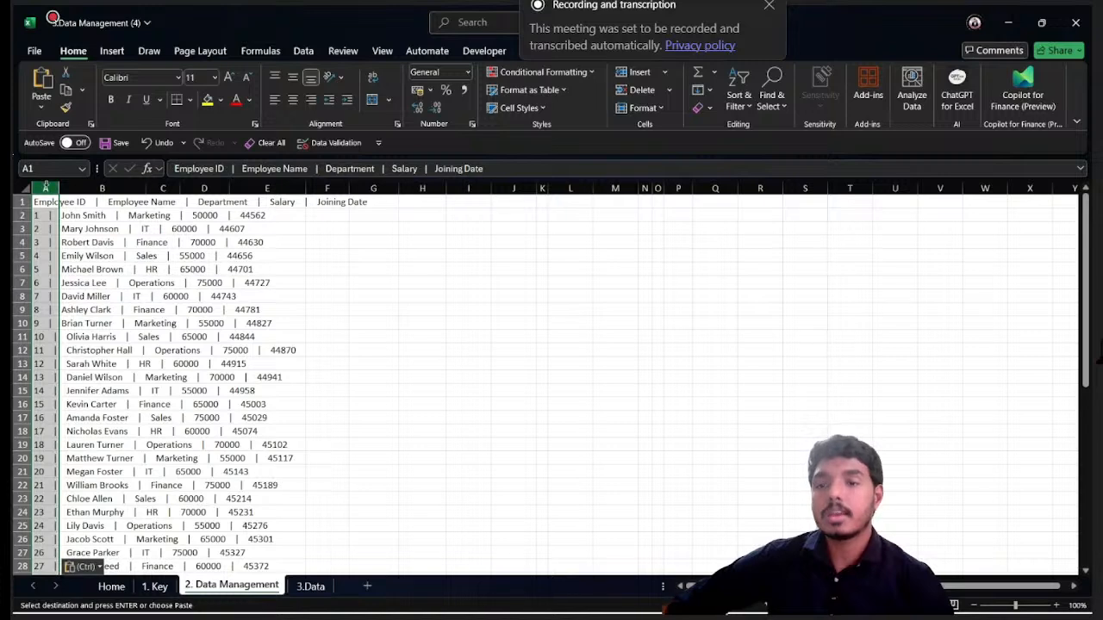
drag(45, 188, 324, 186)
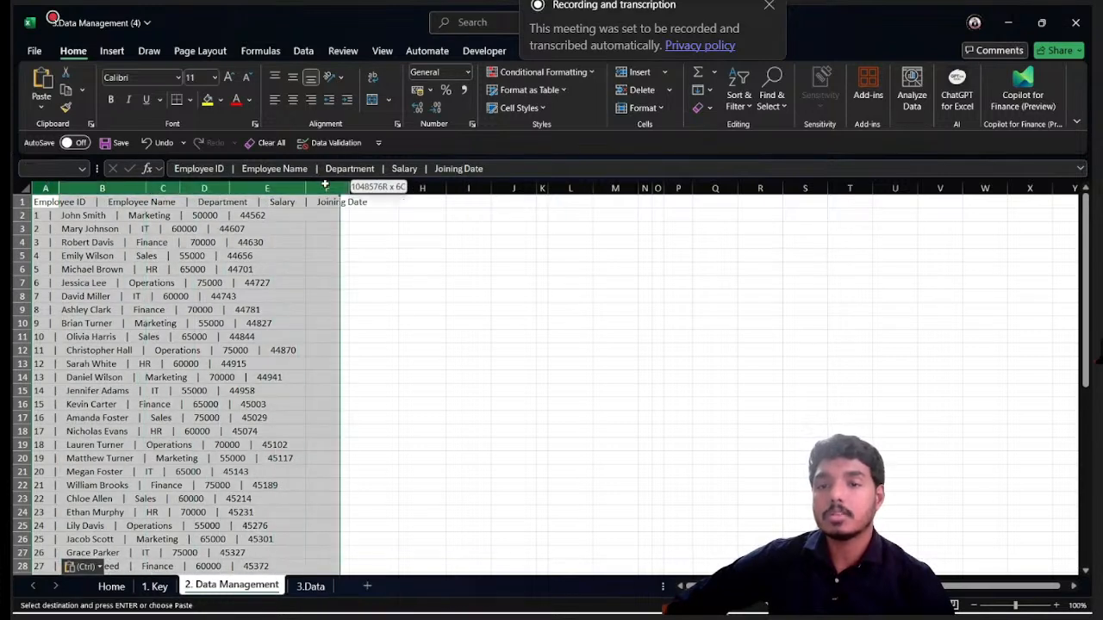
double_click(58, 188)
- Start Text to Columns on all the records in column A and choose Delimited as the original data type
click(151, 202)
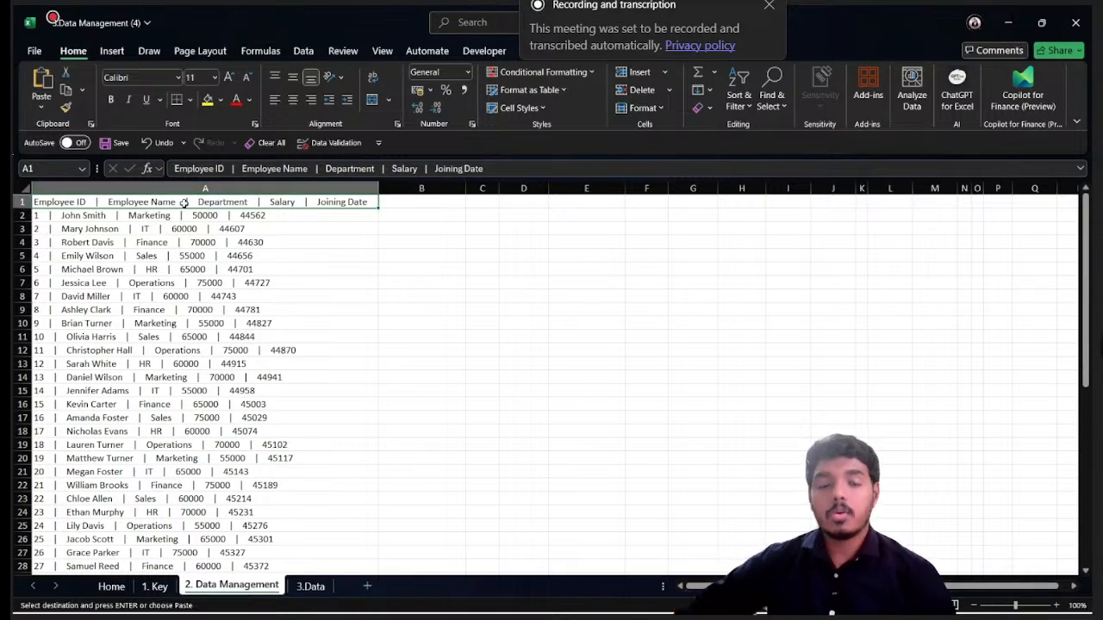
key(ctrl+shift+Down)
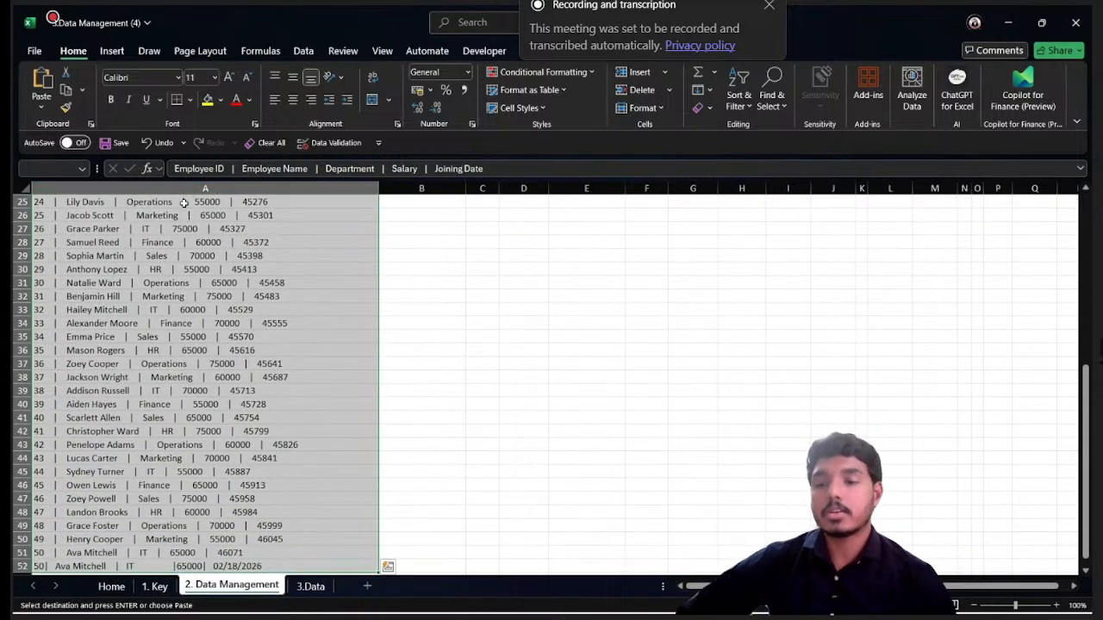
scroll(176, 249, up, 8)
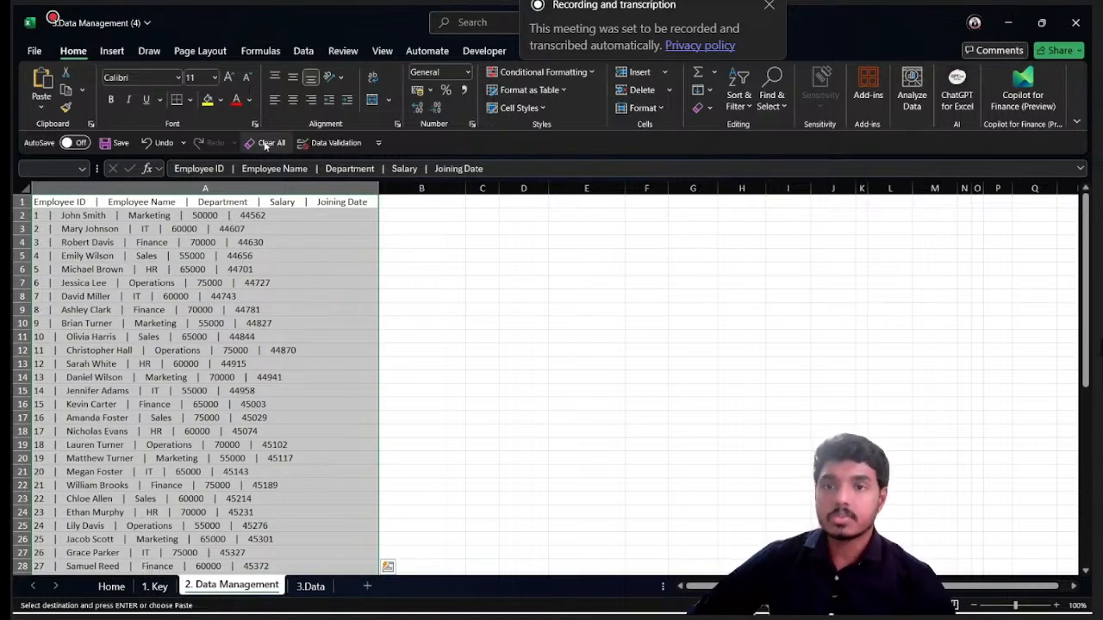
click(304, 51)
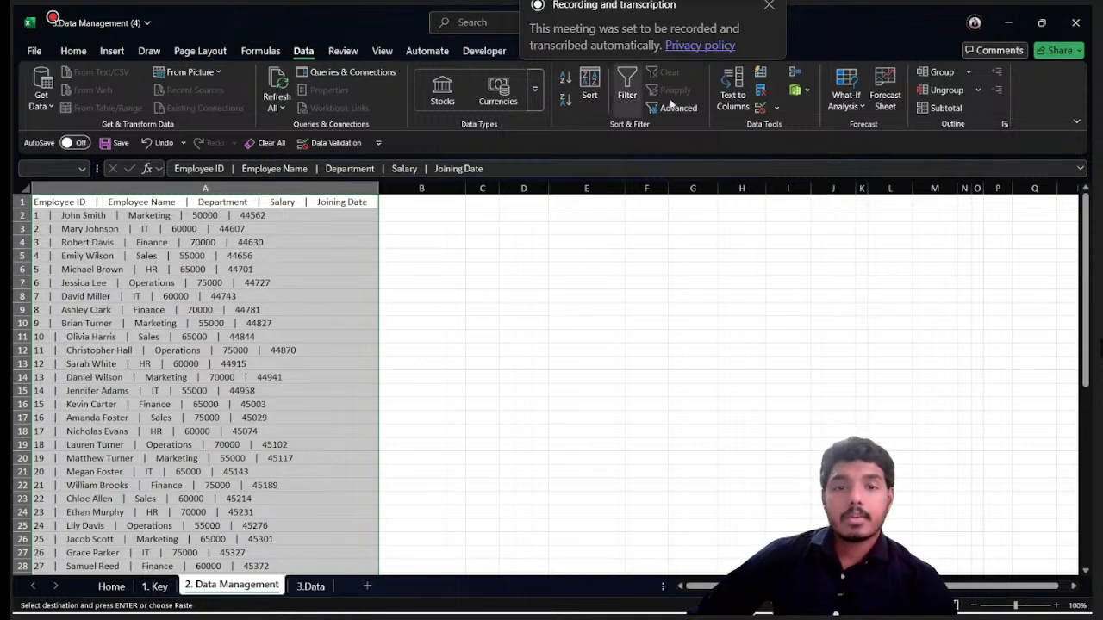
click(734, 93)
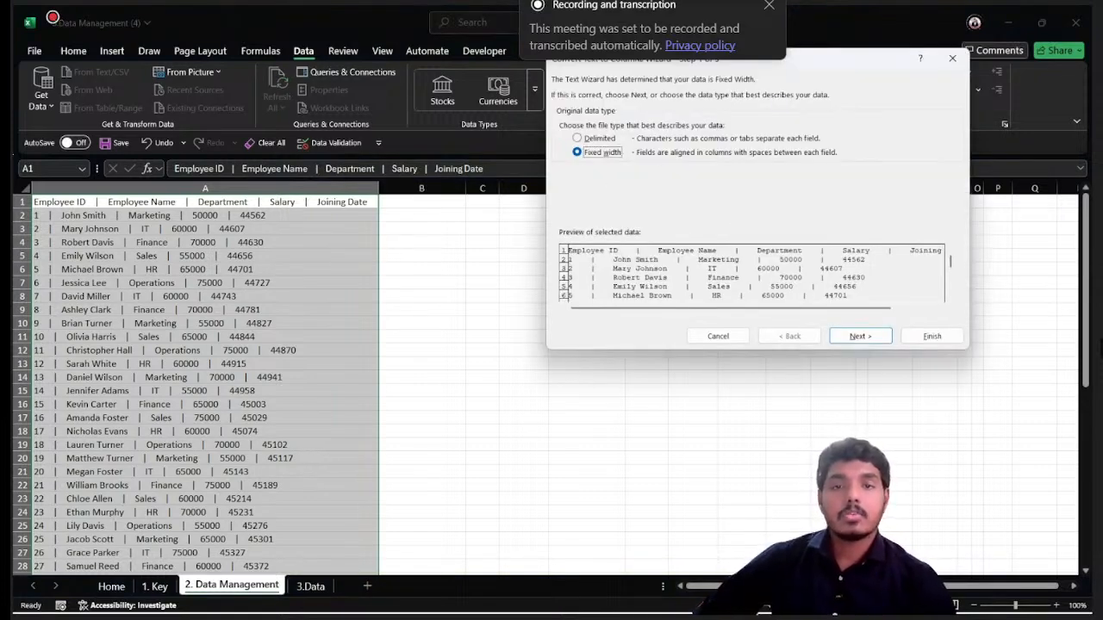
drag(636, 52, 383, 104)
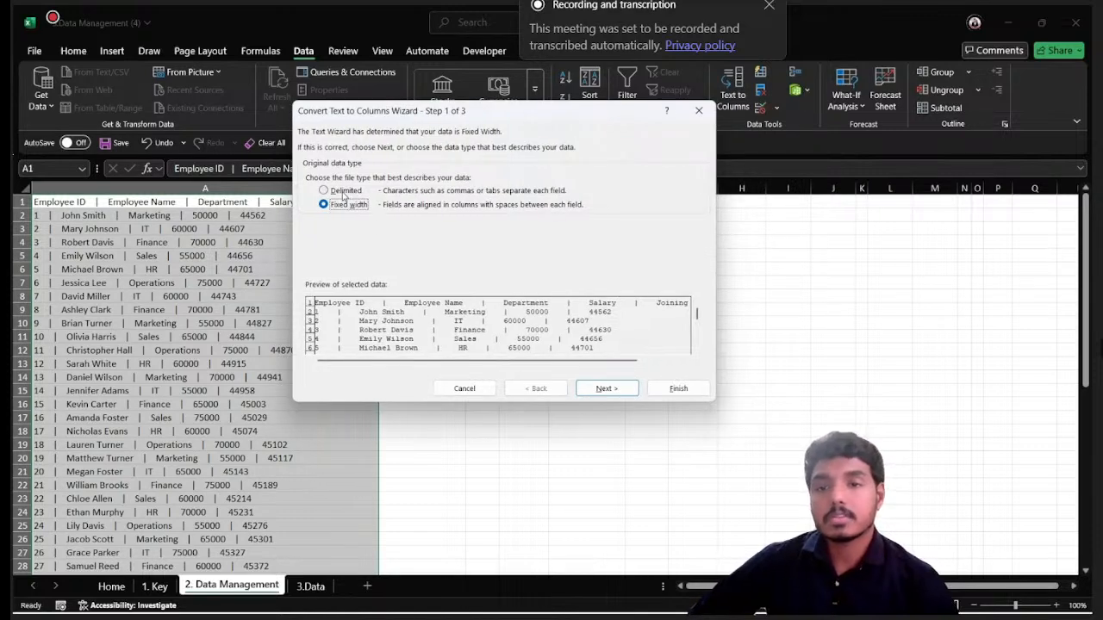
click(344, 193)
click(340, 207)
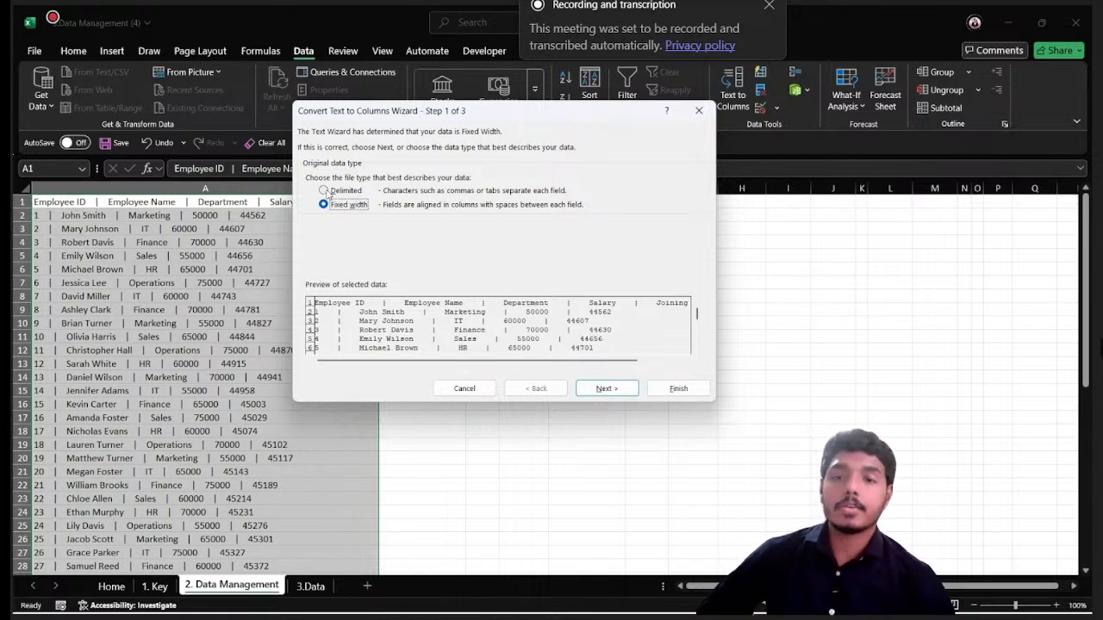
click(325, 191)
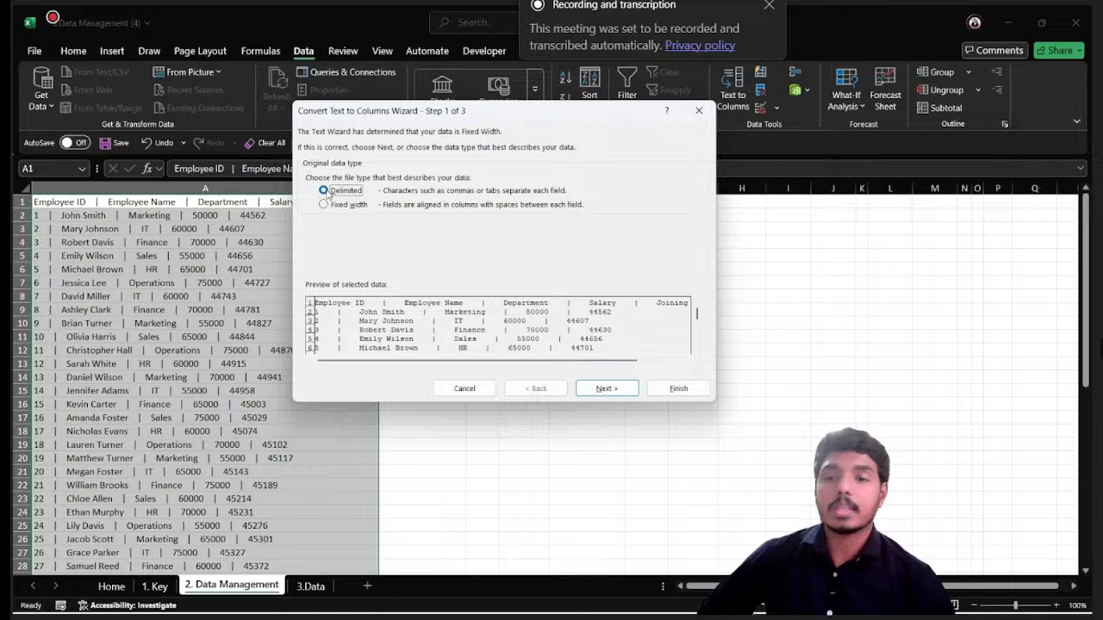
click(610, 388)
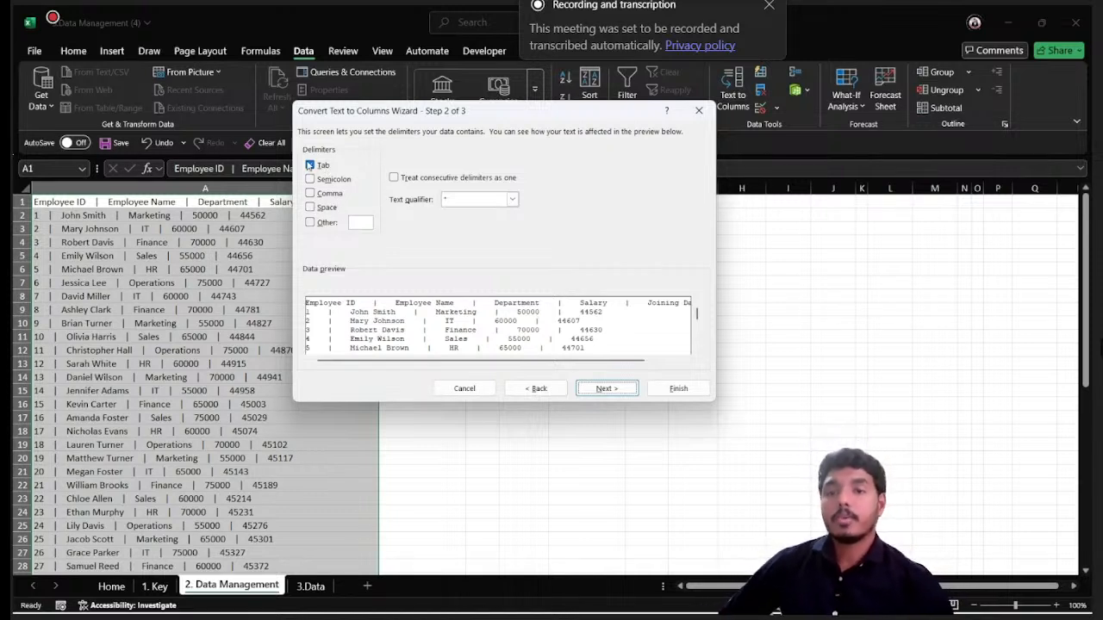
- Split the records using only the custom delimiter "|" instead of Tab and finish the conversion
click(310, 164)
click(311, 222)
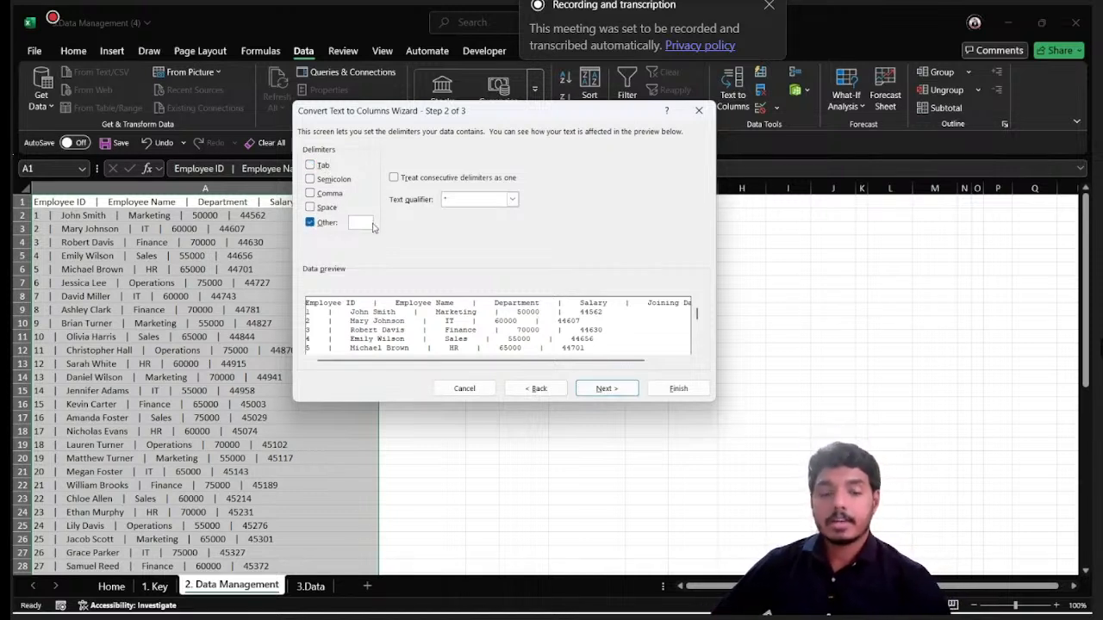
text(|)
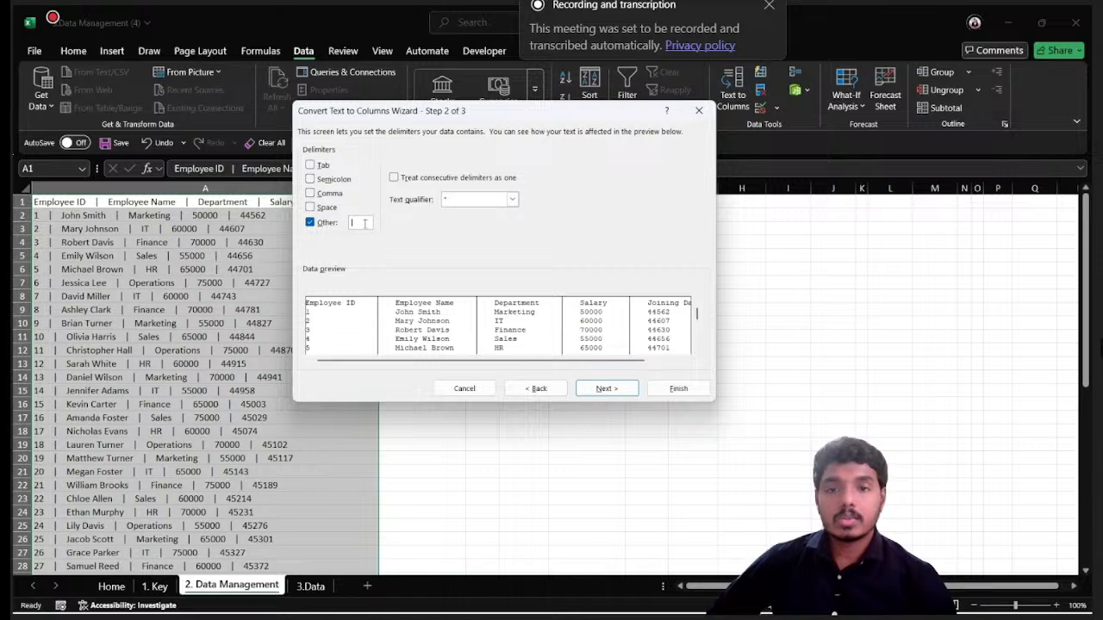
key(BackSpace)
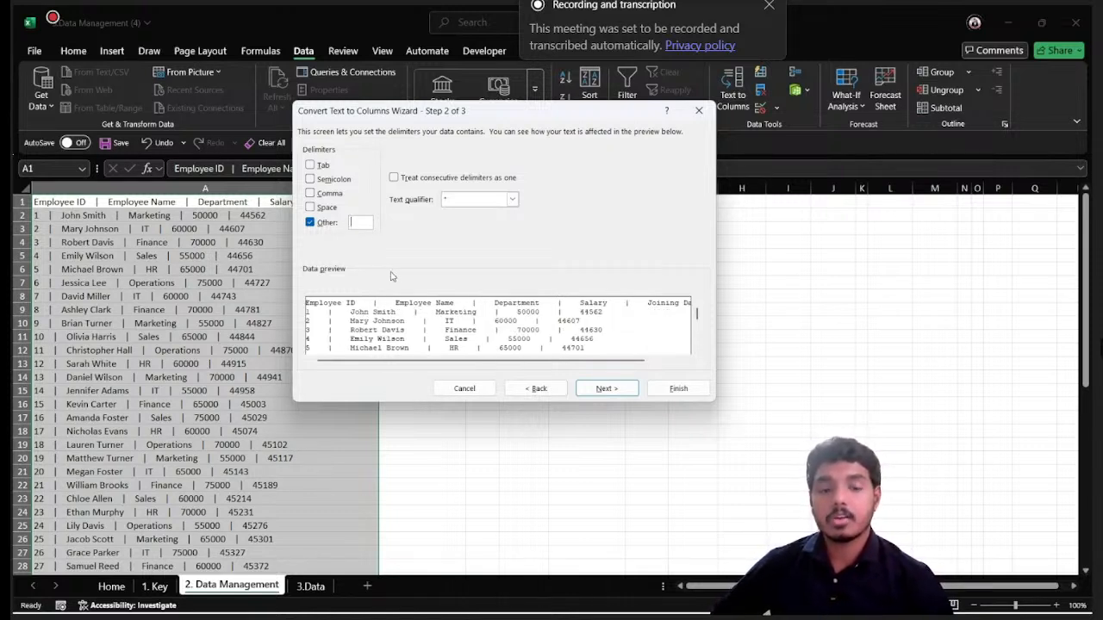
text(|)
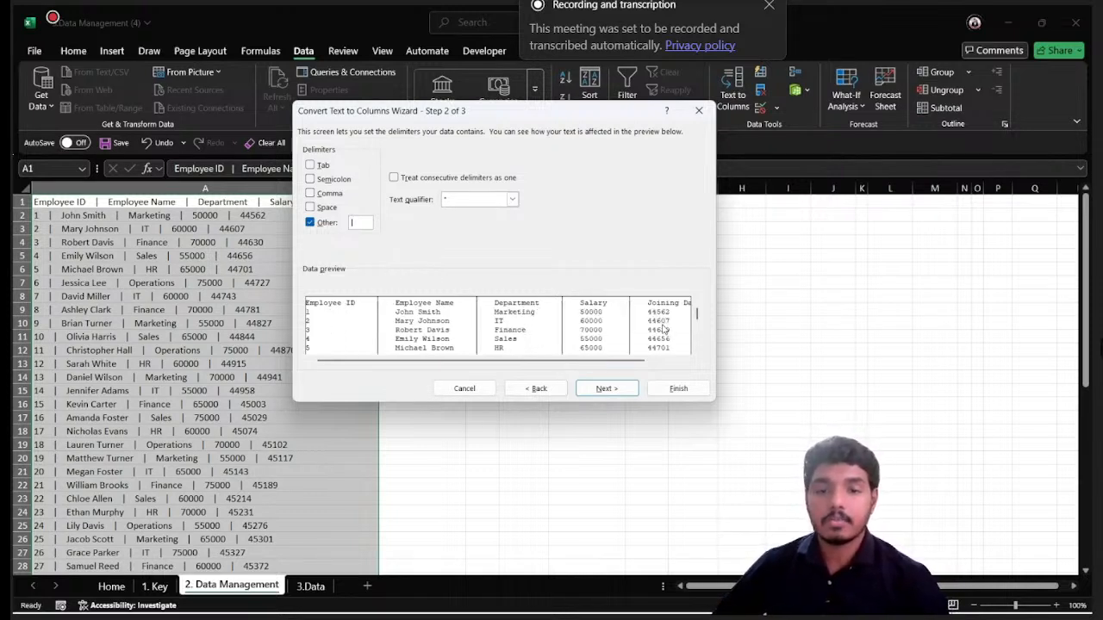
click(682, 388)
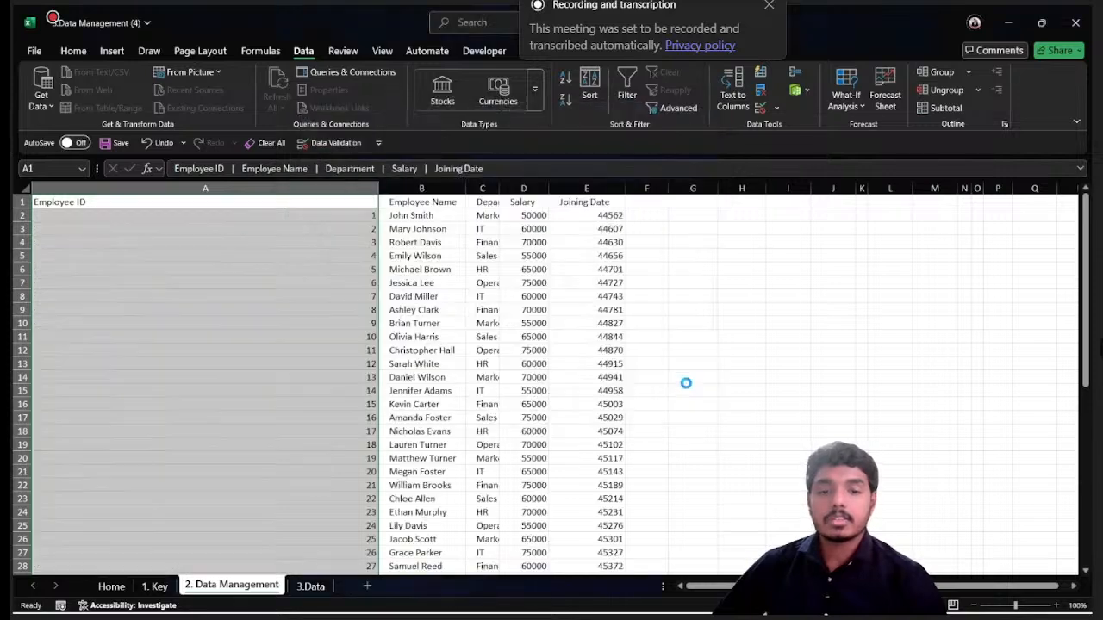
- Autofit all column widths on the sheet to the split employee data
click(460, 240)
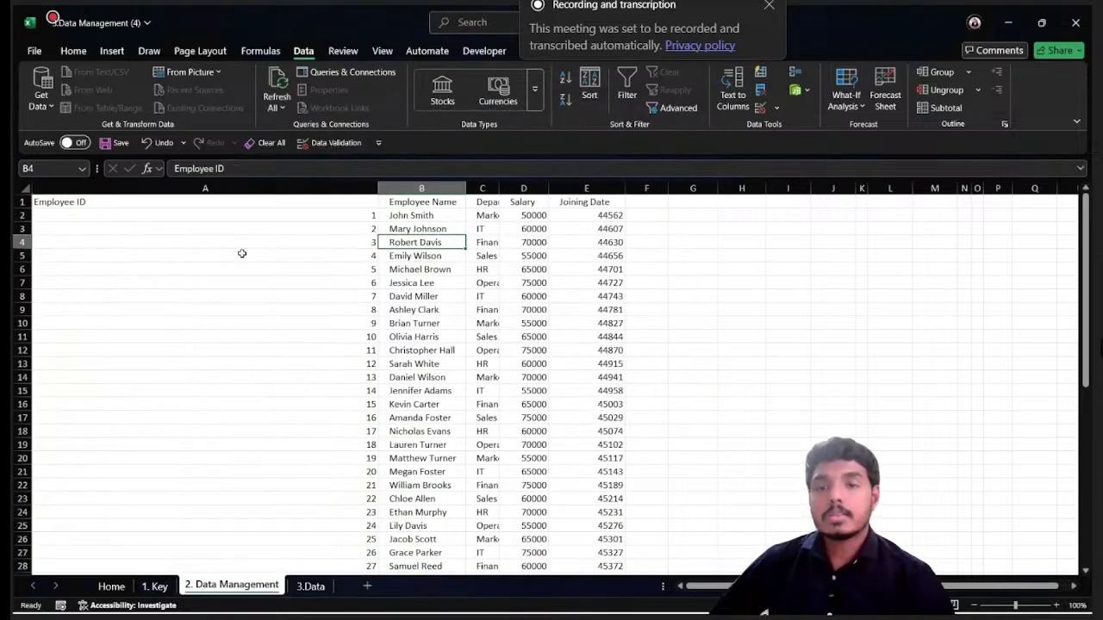
key(ctrl+a)
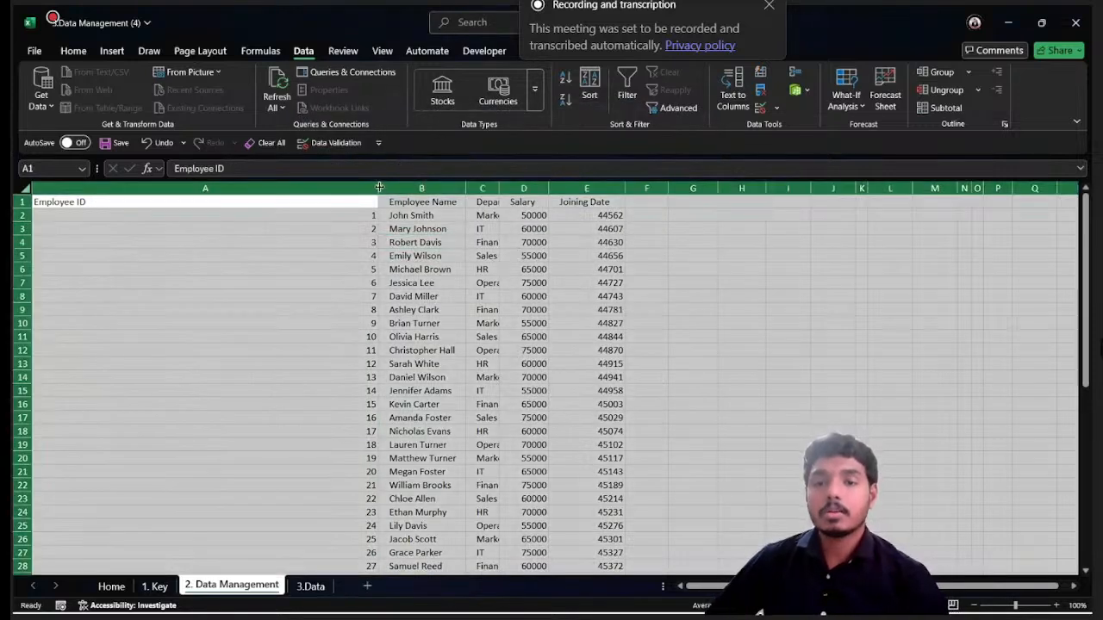
double_click(378, 187)
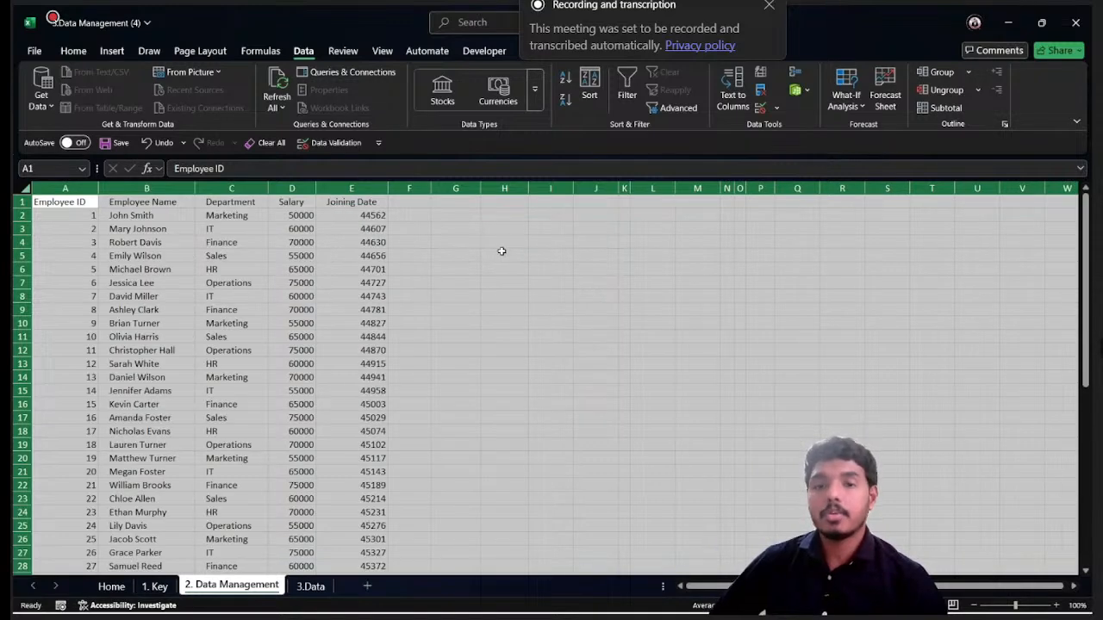
- Enter =LEN(B2) in cell F2 to count the characters in the first employee name, and compare it with the name cell
click(446, 216)
click(408, 216)
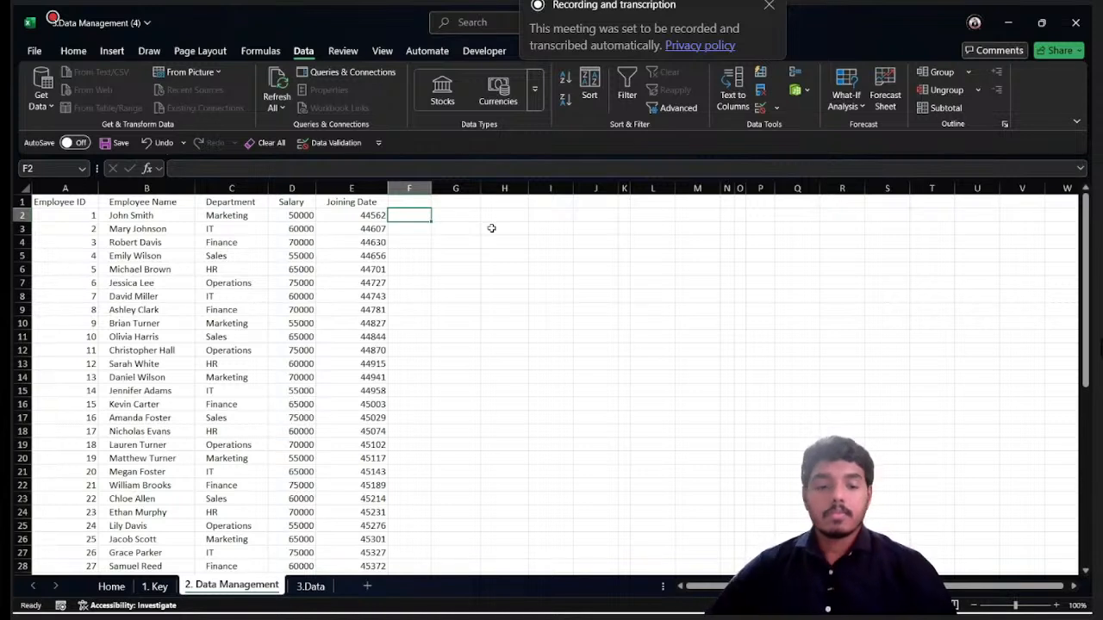
text(=len)
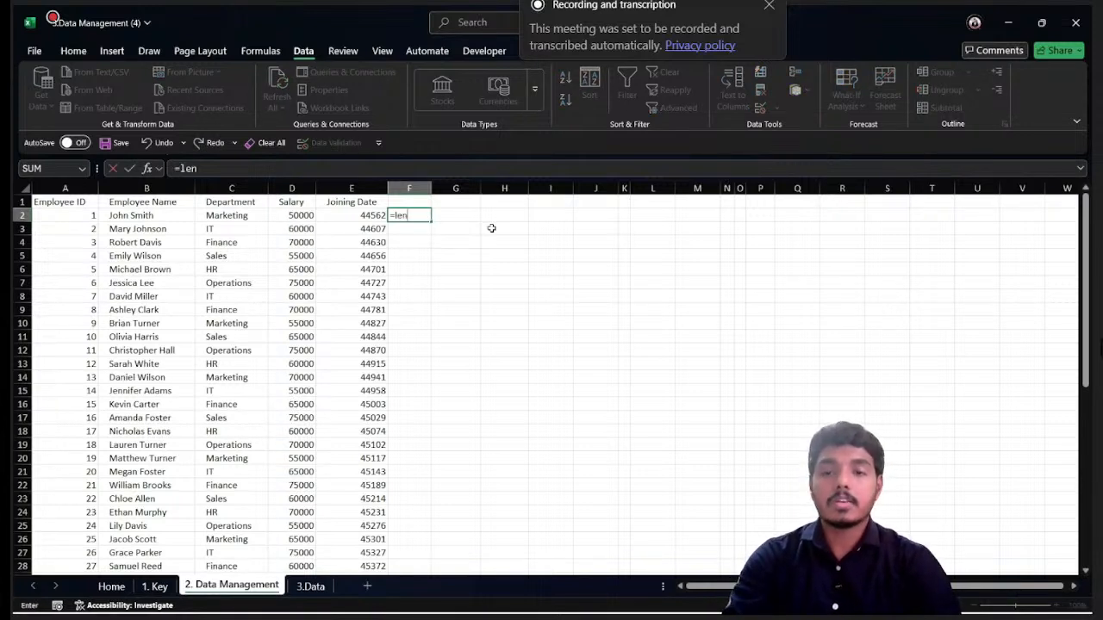
key(Tab)
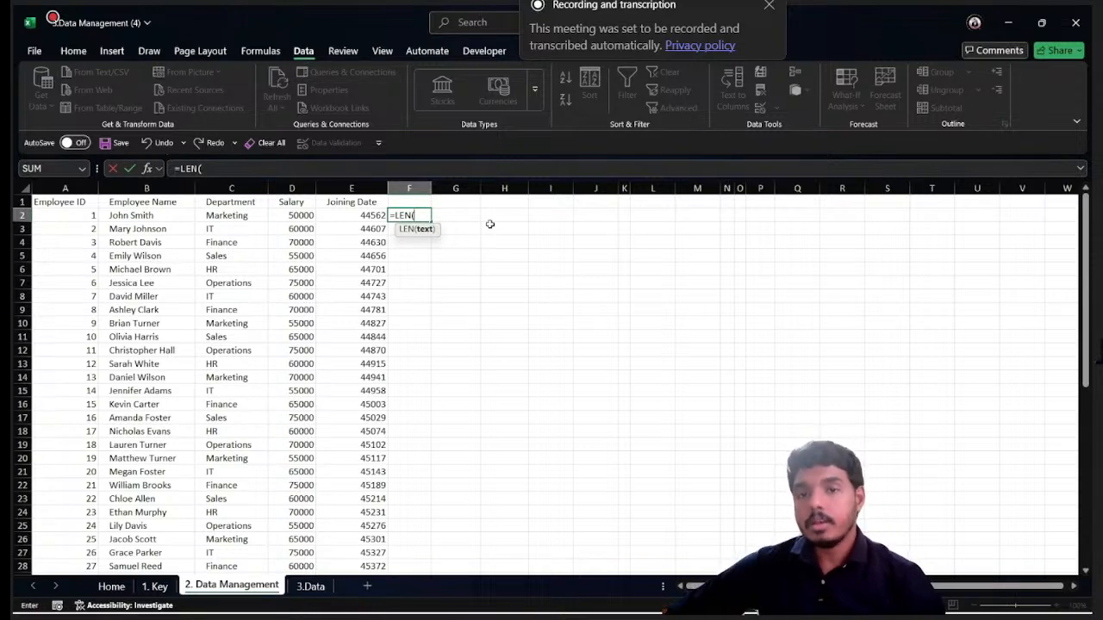
click(146, 217)
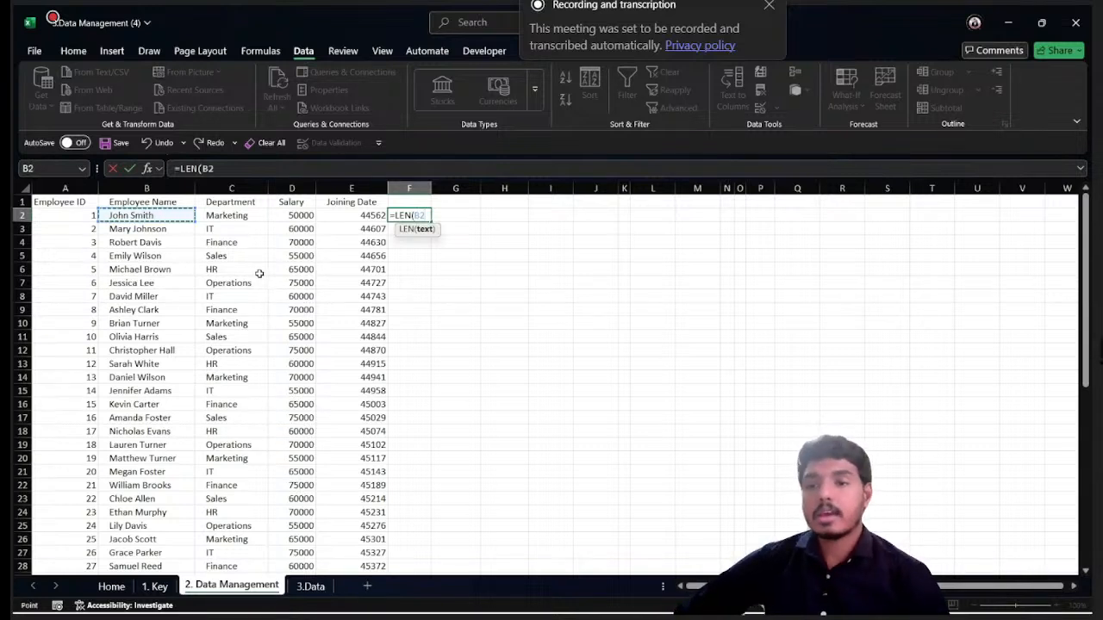
text())
key(Return)
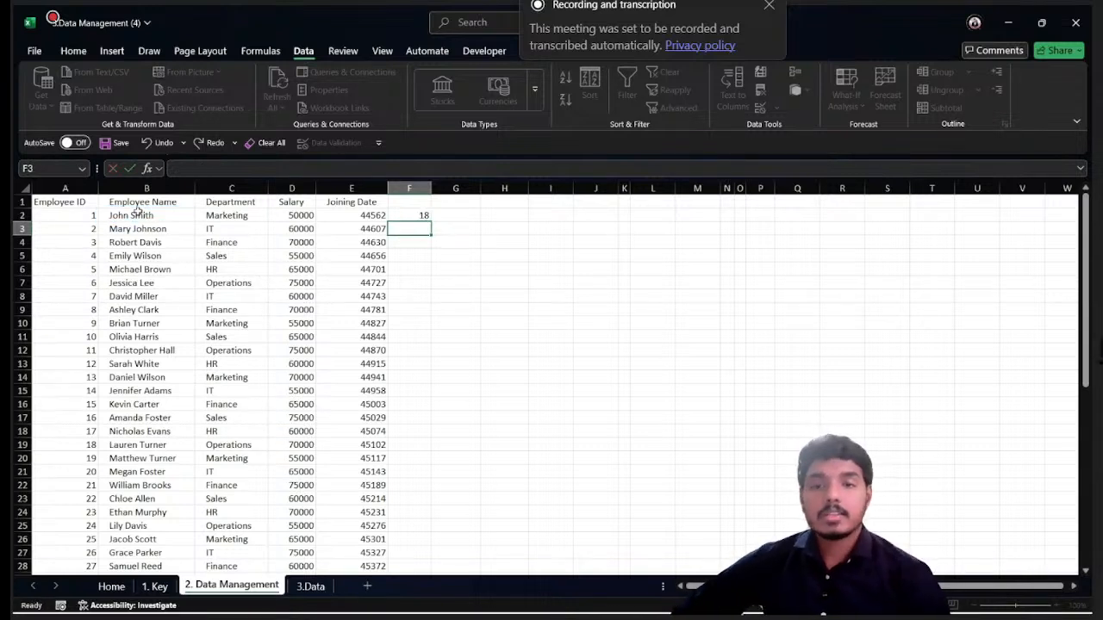
click(415, 220)
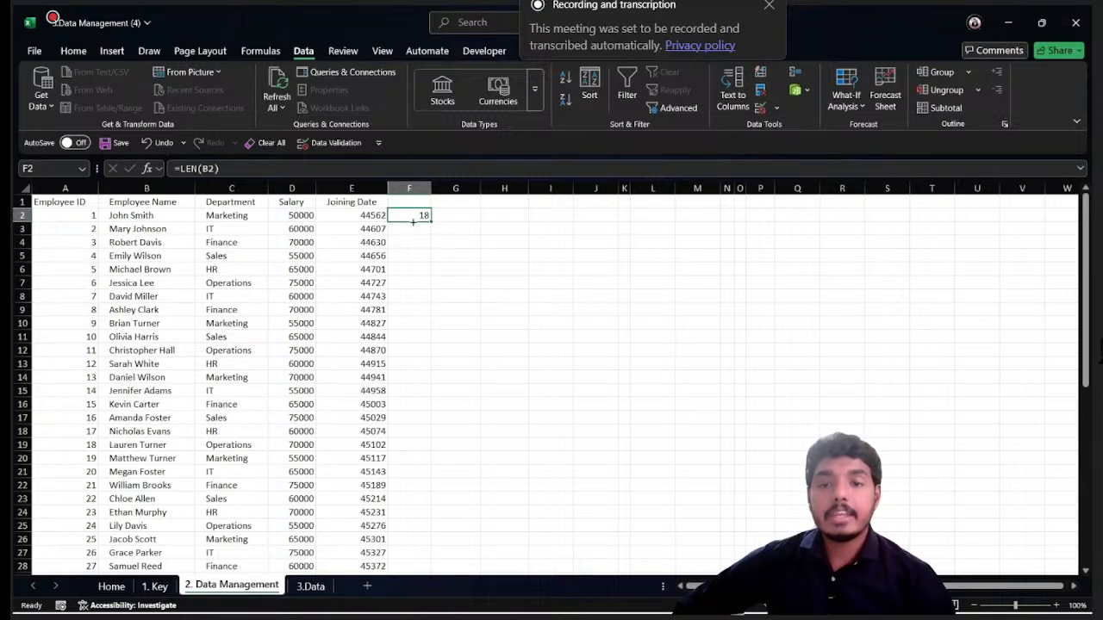
click(120, 216)
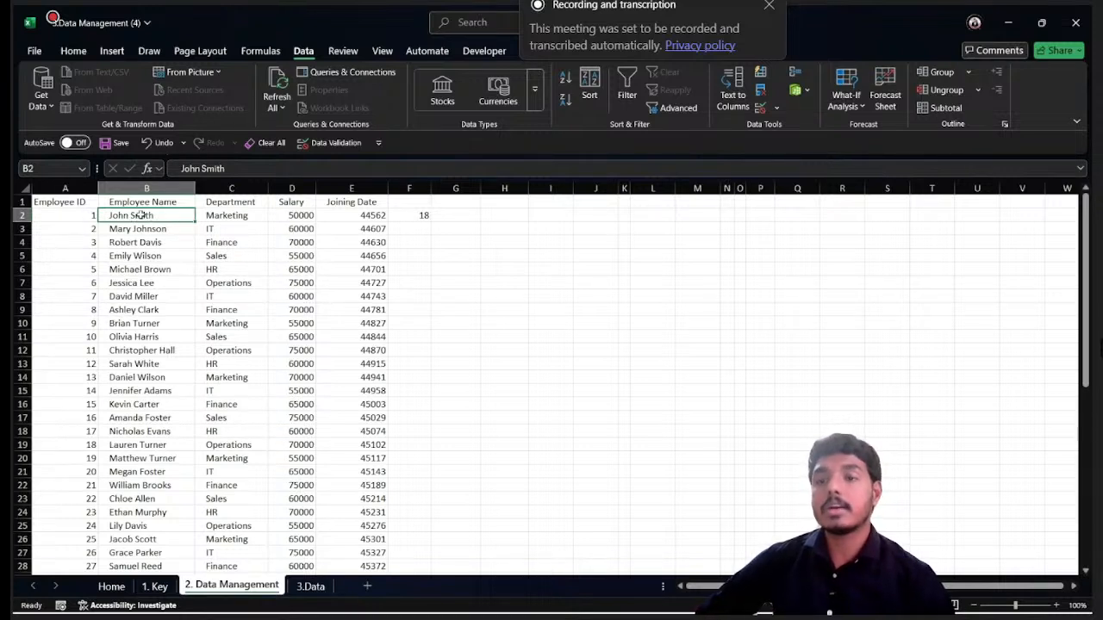
click(423, 215)
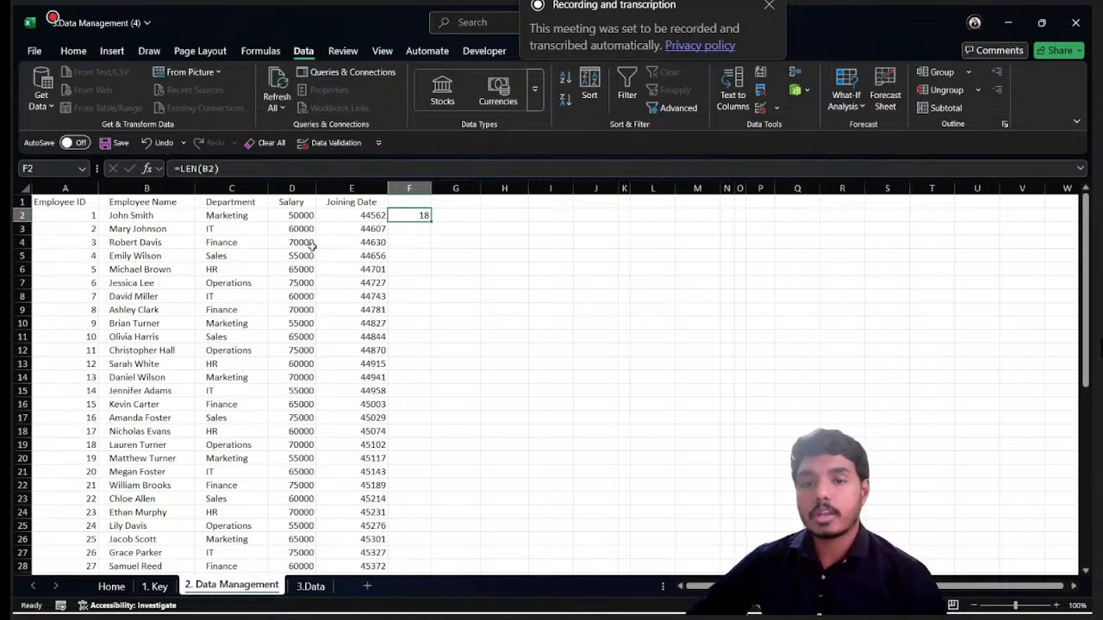
- Inspect the first employee name in cell B2 for extra spaces before and after the text
click(151, 216)
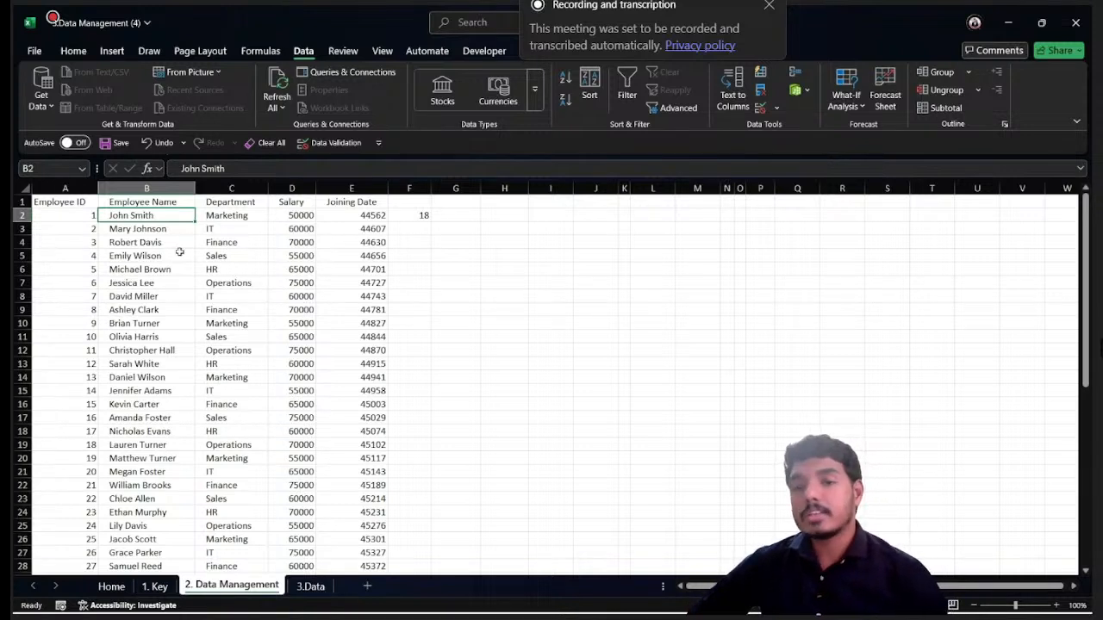
double_click(164, 215)
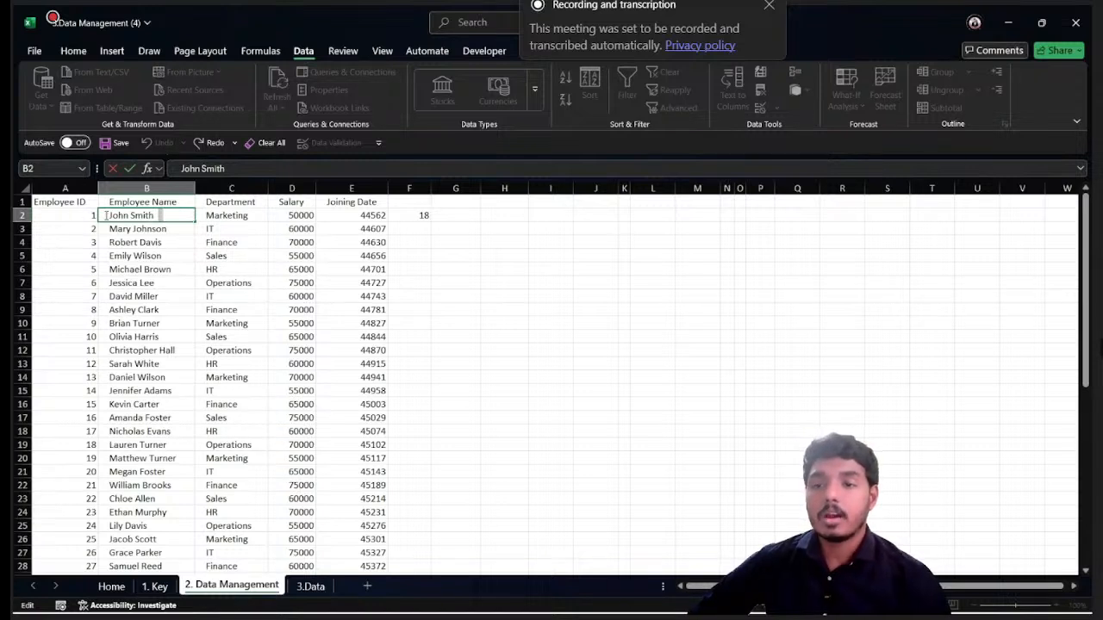
drag(106, 215, 98, 217)
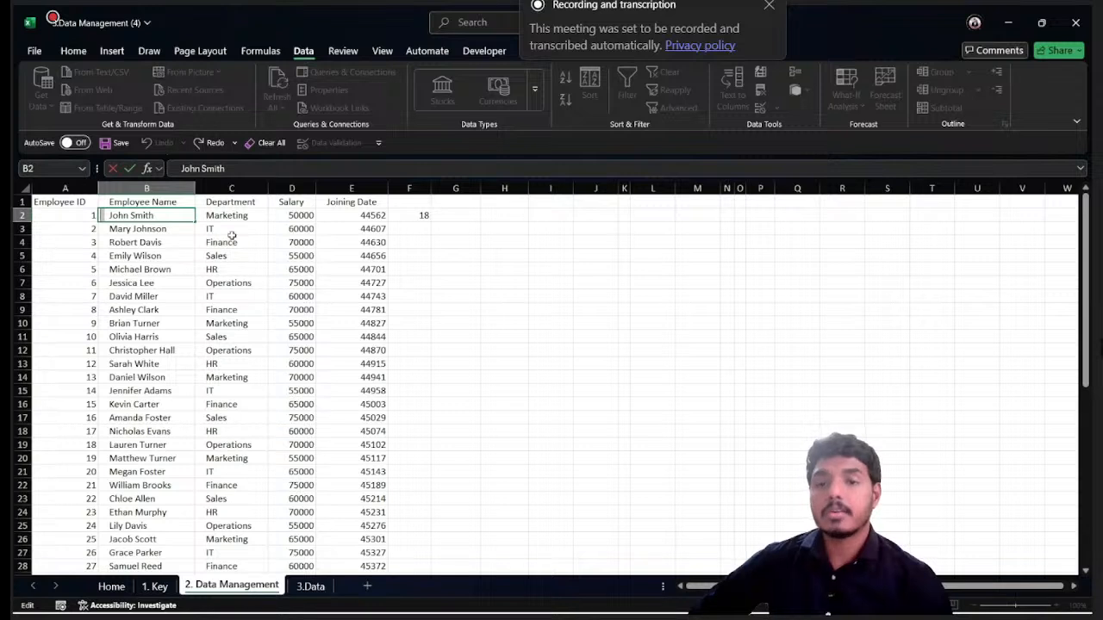
key(Escape)
- Clear the character-count formula from F2 and enter =TRIM(A1:E52) in F1 to strip extra spaces from the whole table
click(419, 215)
key(Delete)
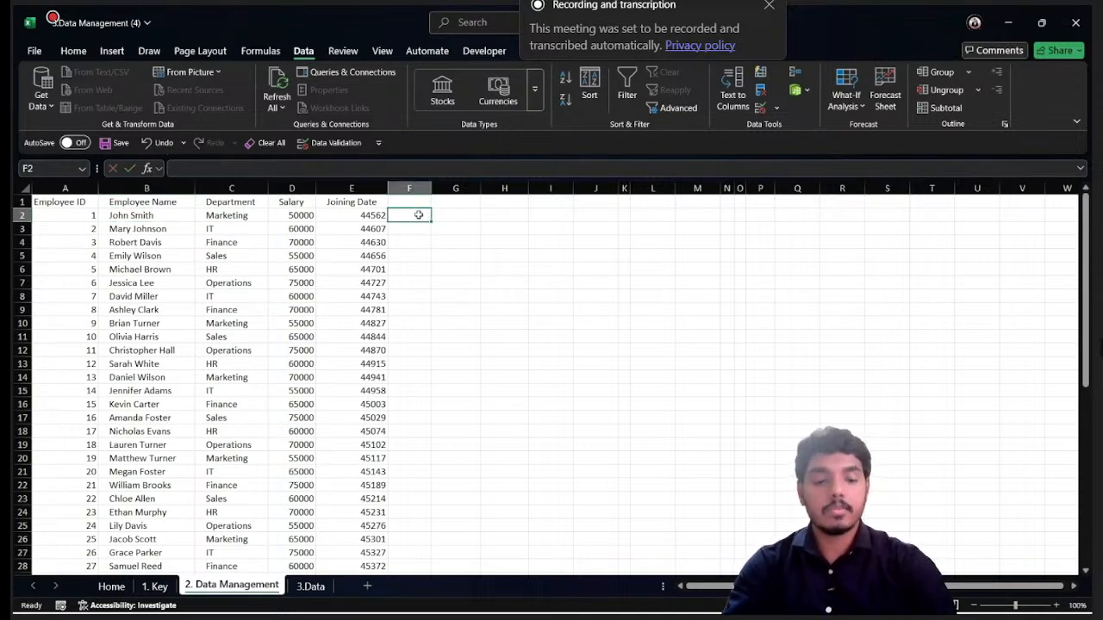
key(Up)
text(=trim)
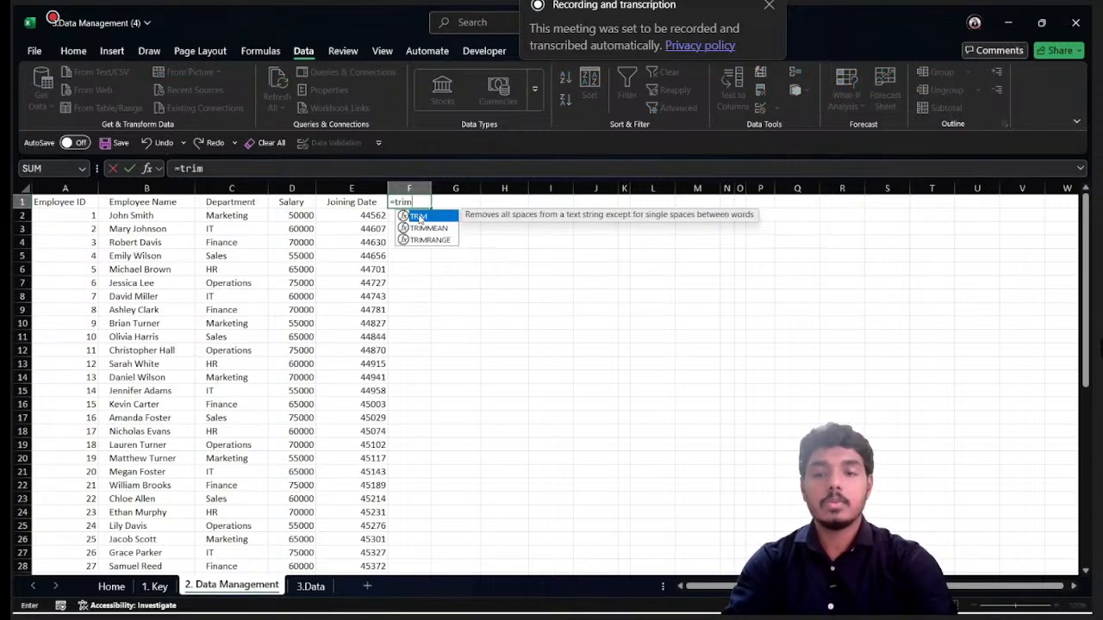
double_click(418, 216)
click(62, 202)
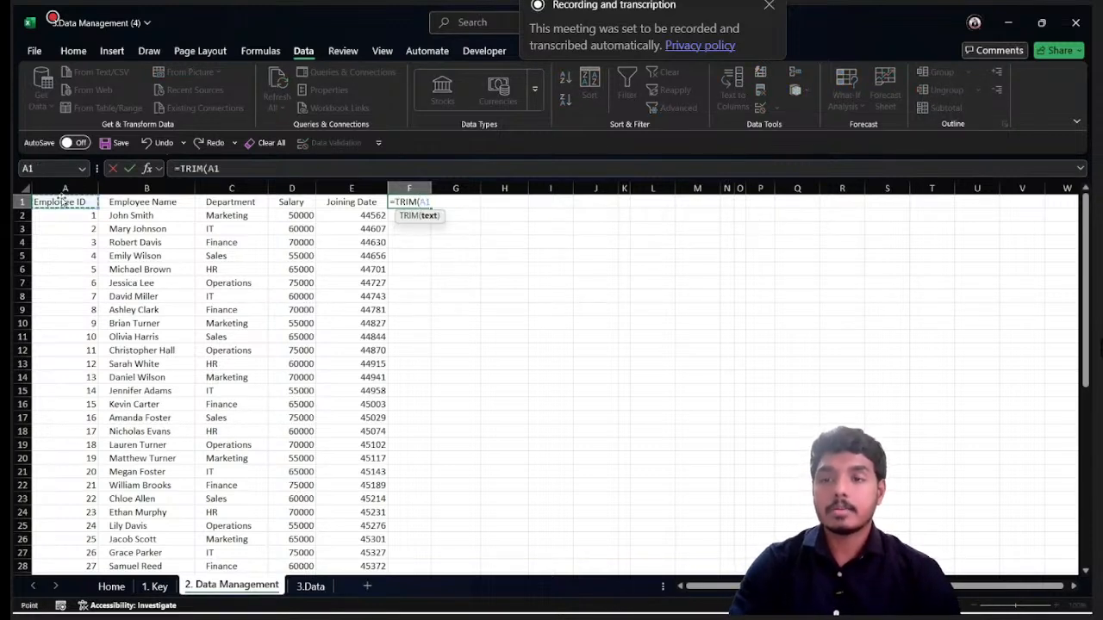
key(ctrl+shift+Right)
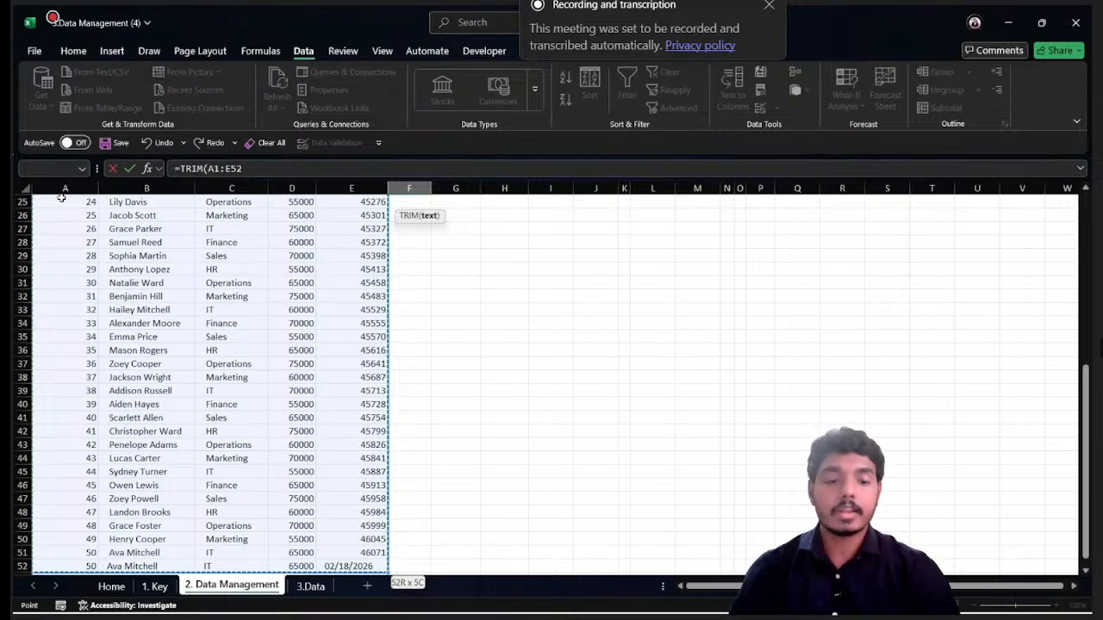
key(Return)
scroll(258, 211, up, 1)
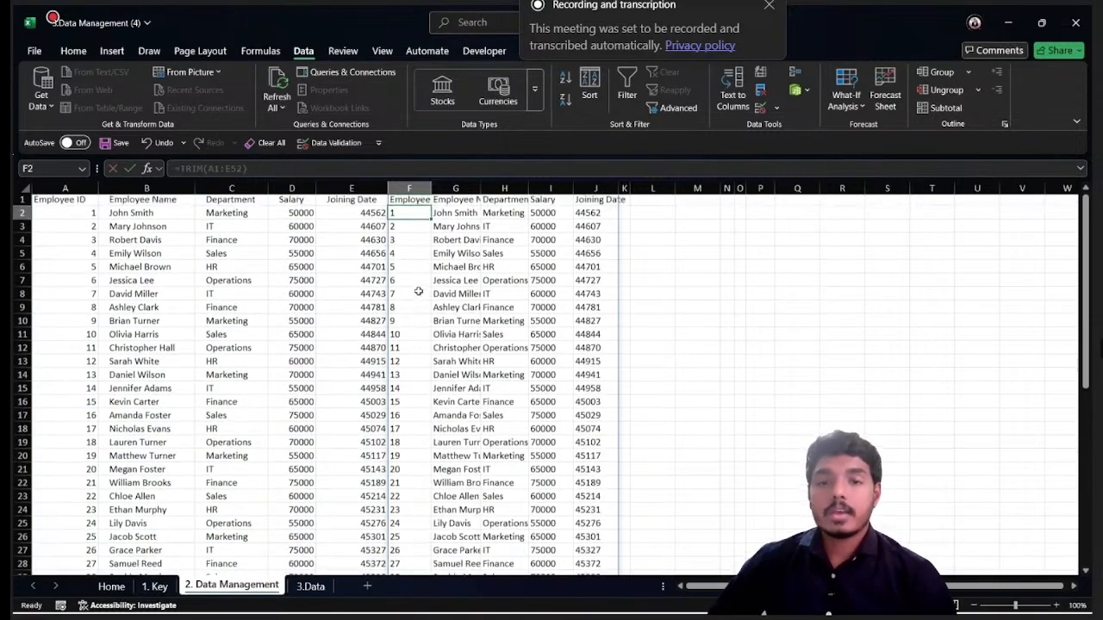
- Copy the whole trimmed table starting at F1 and paste it as values over the original data from A1
click(417, 202)
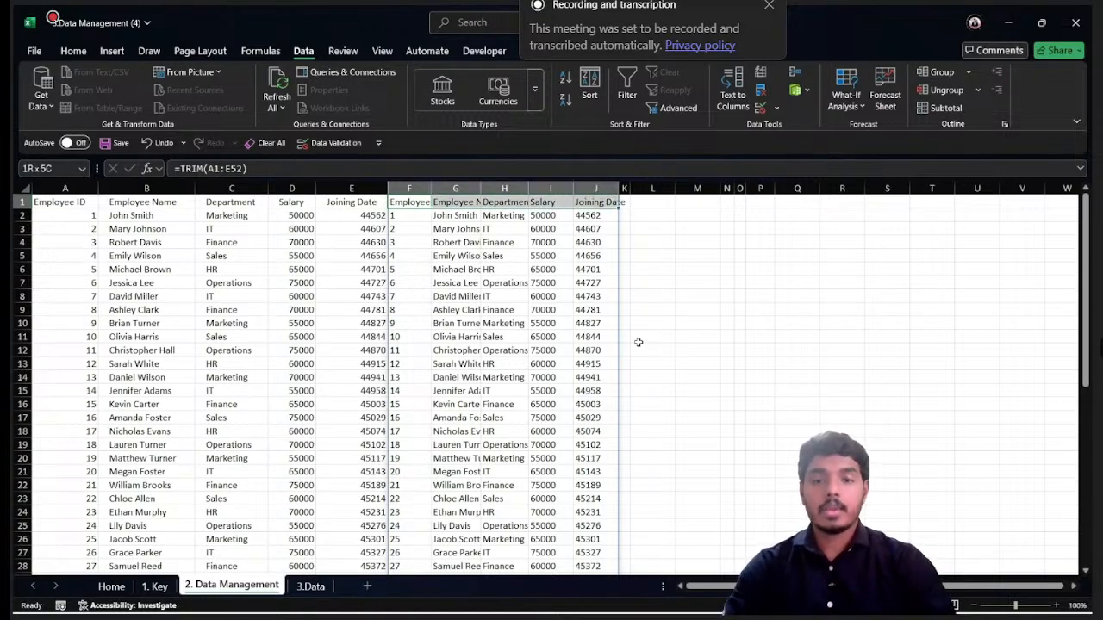
key(ctrl+shift+End)
key(ctrl+c)
key(ctrl+Home)
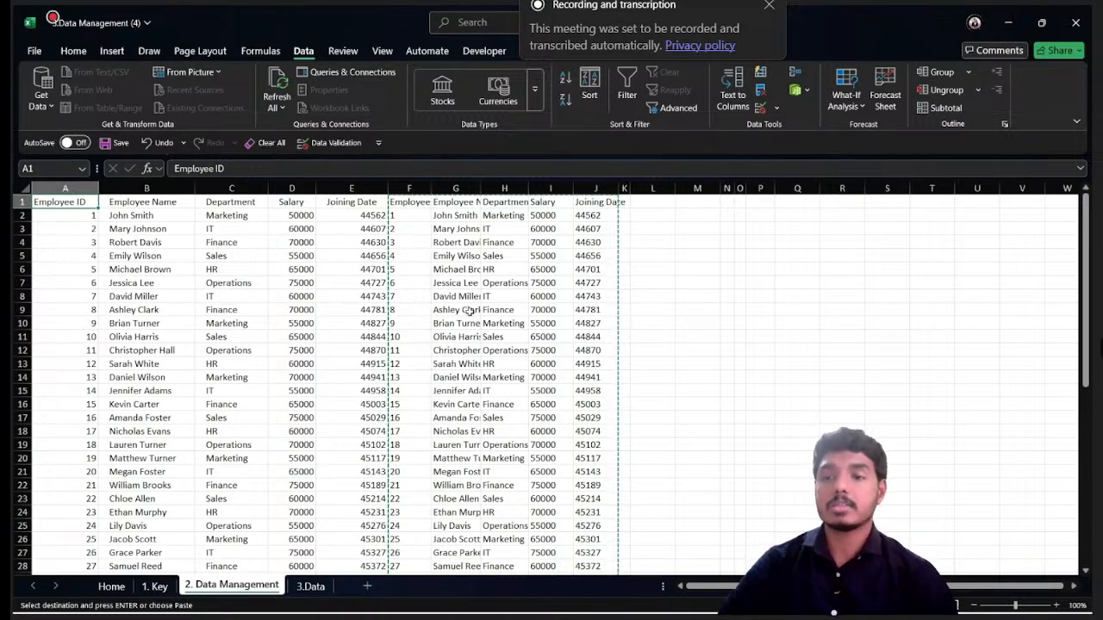
right_click(48, 201)
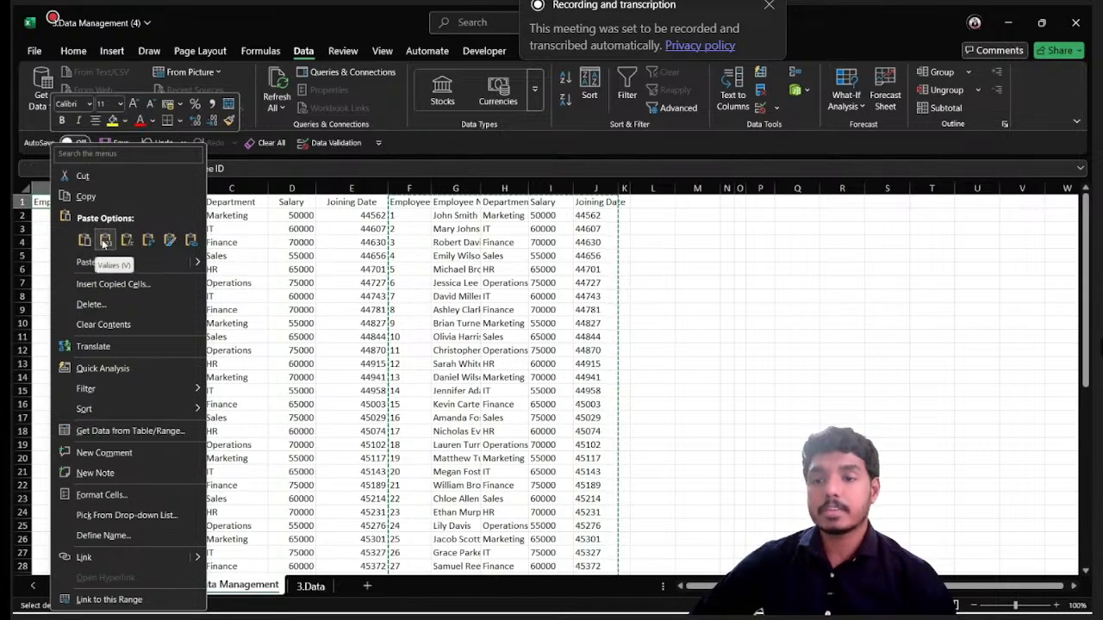
click(102, 240)
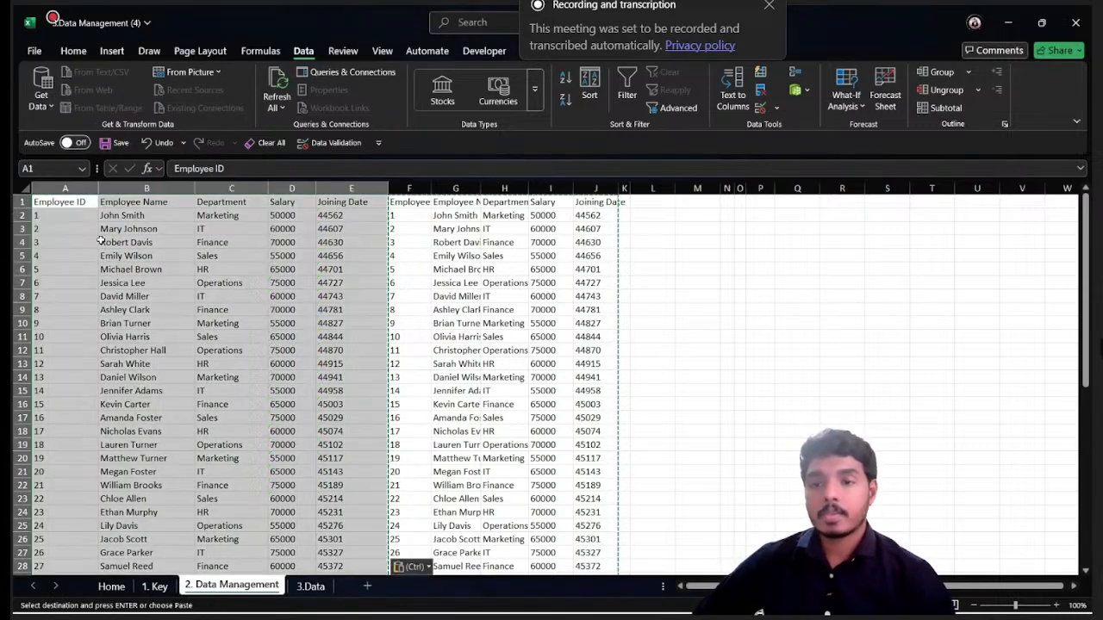
- Remove the TRIM formula and its helper table from F1, keeping only the pasted values
click(68, 204)
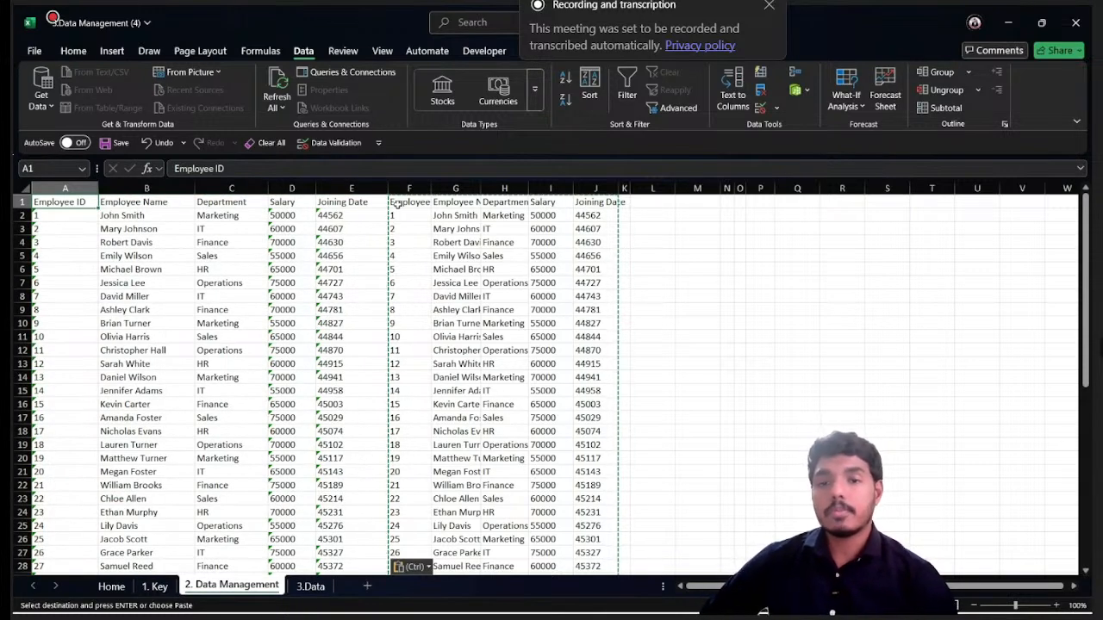
click(398, 203)
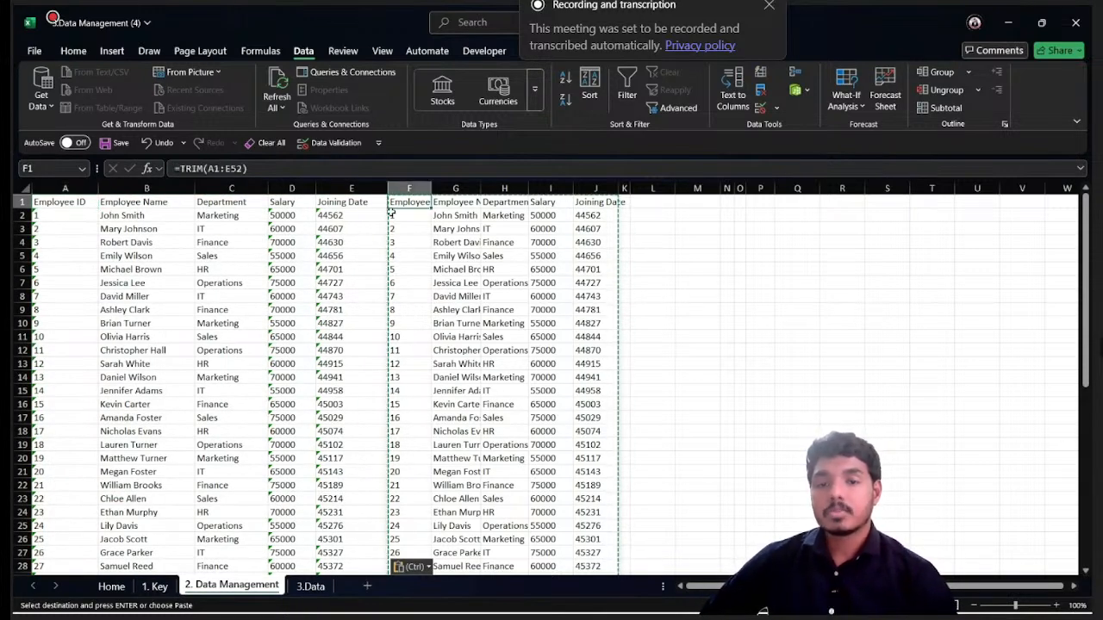
key(ctrl+z)
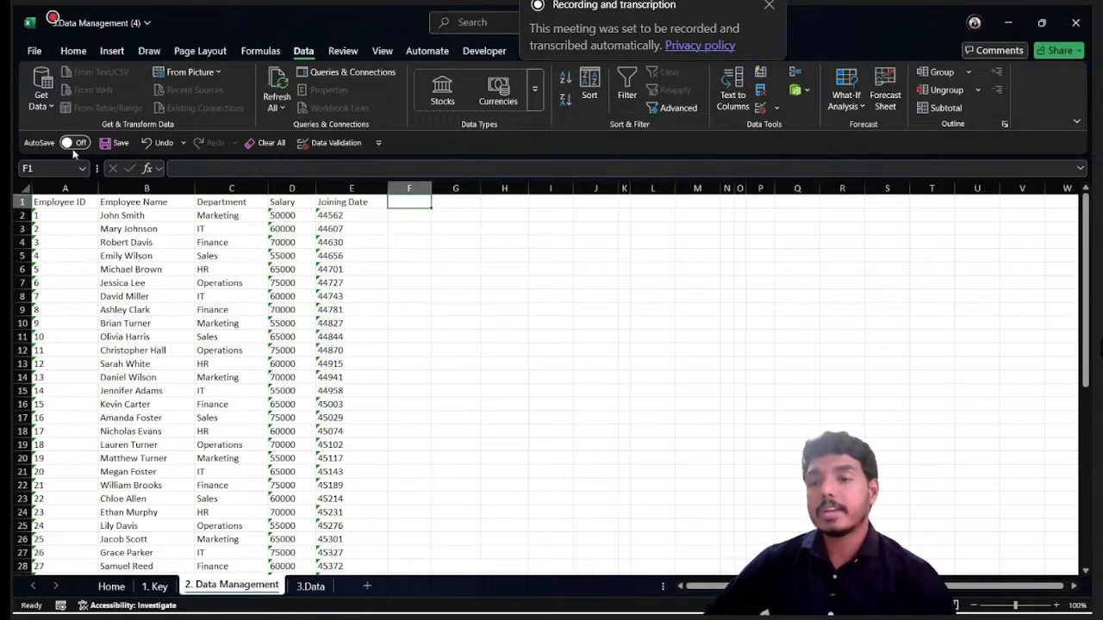
- Examine the Employee ID column for numbers stored as text and review the error-fixing options for cell A2
click(54, 202)
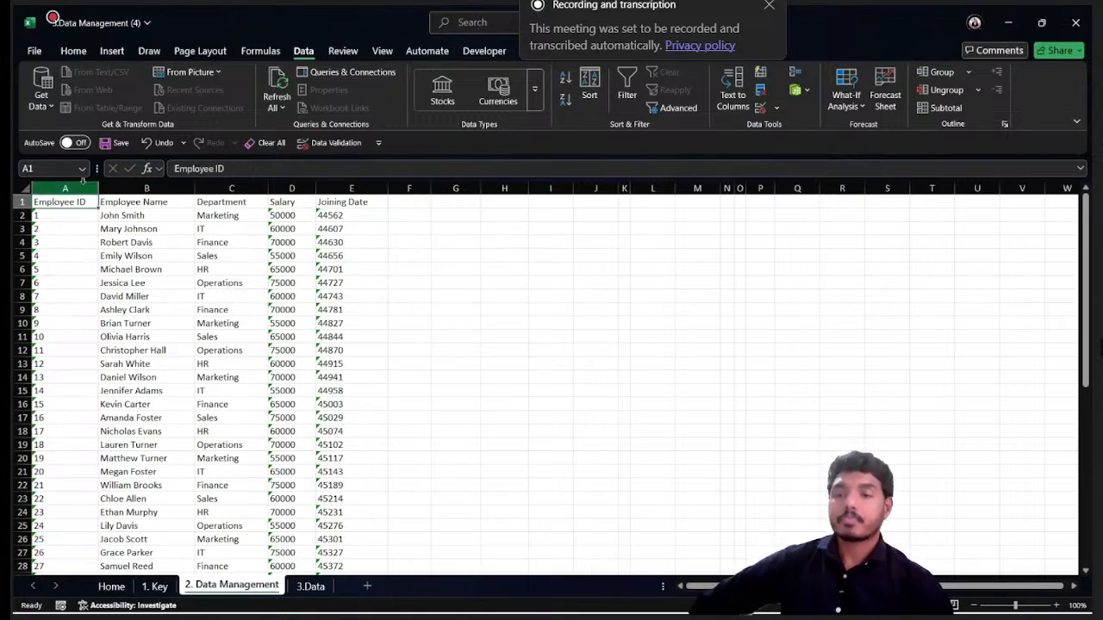
click(79, 217)
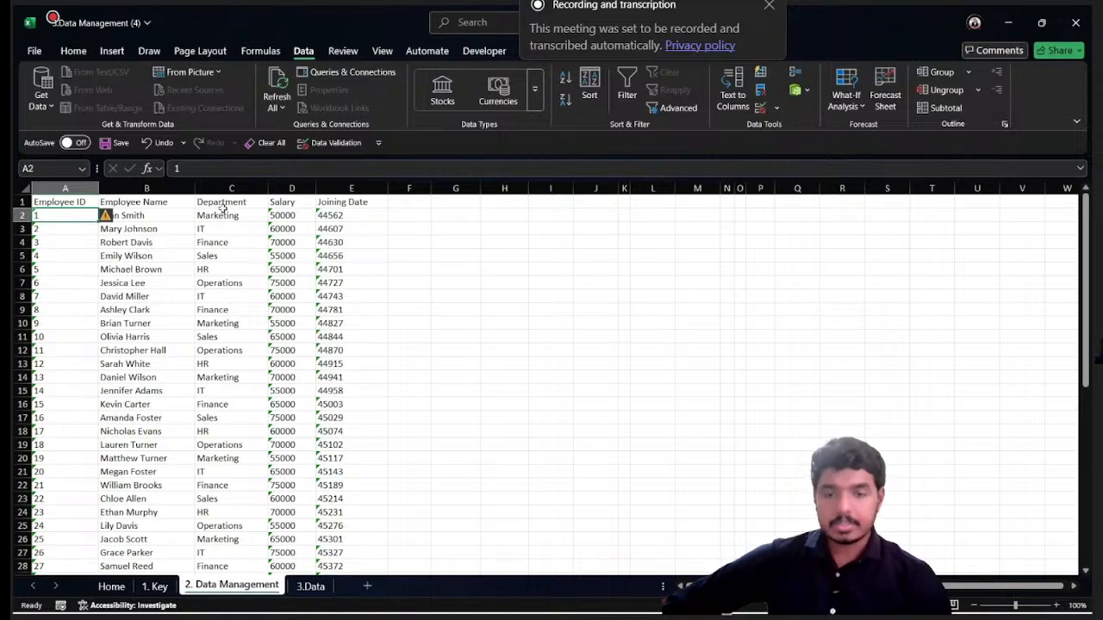
click(399, 204)
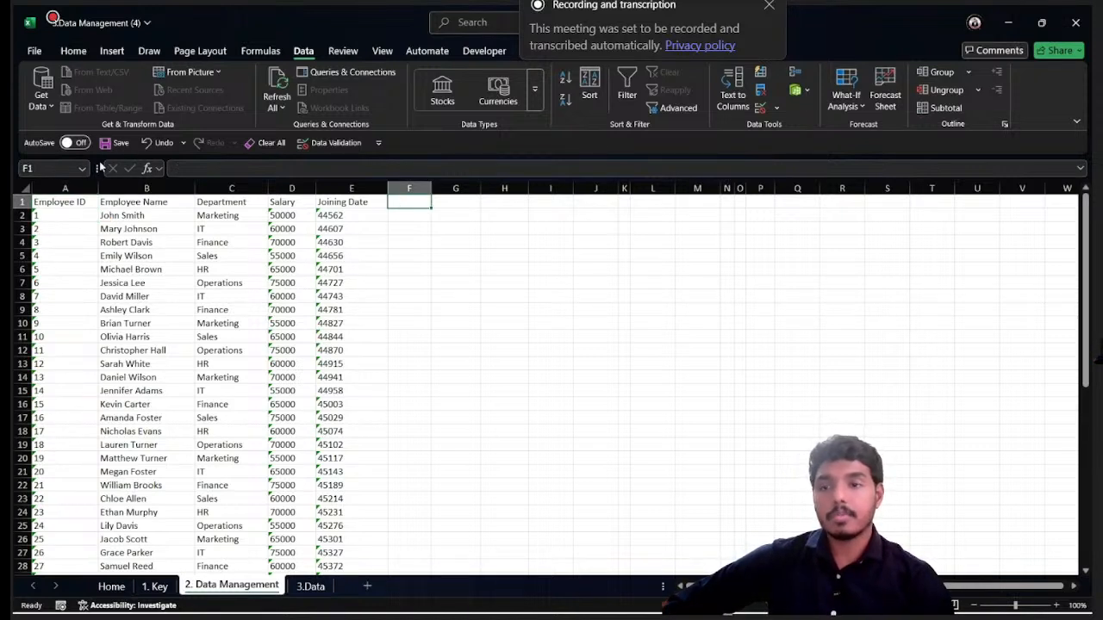
click(57, 215)
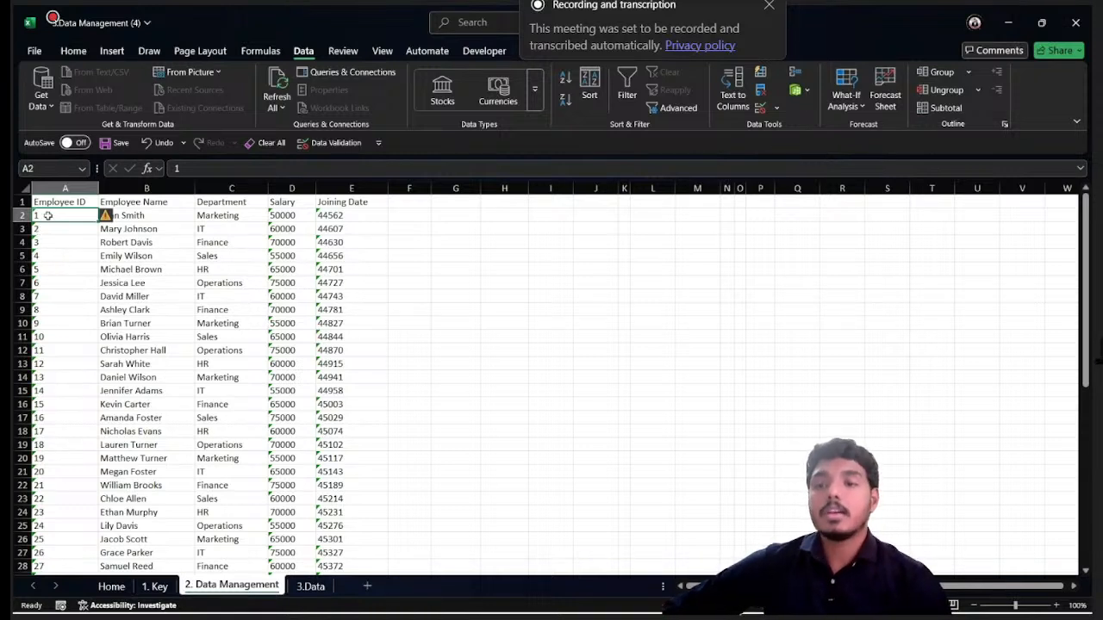
click(56, 187)
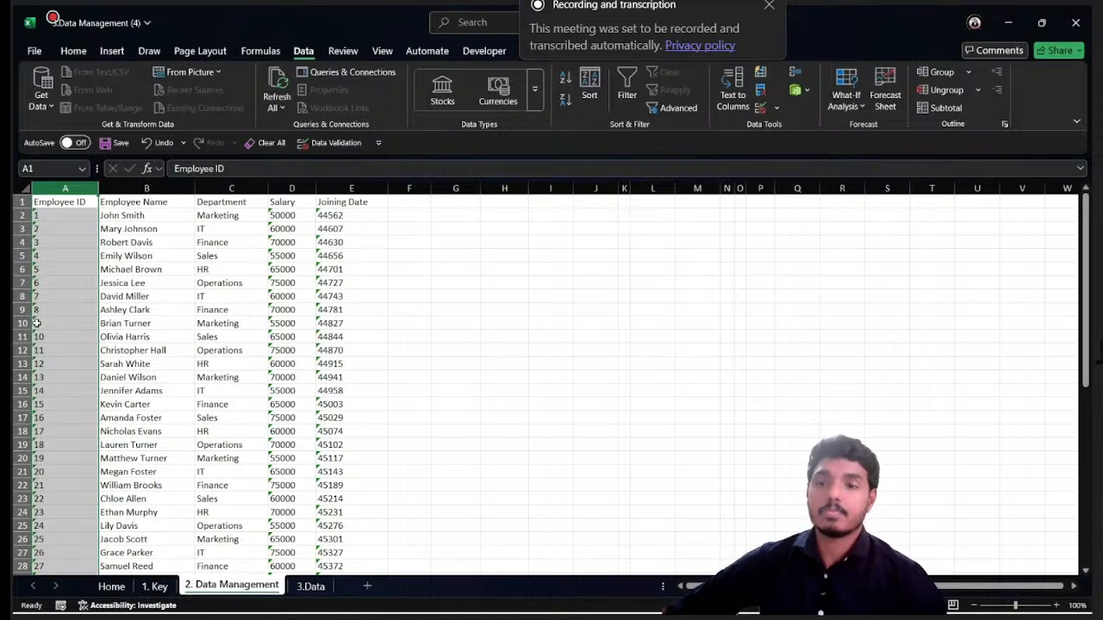
click(36, 215)
click(107, 217)
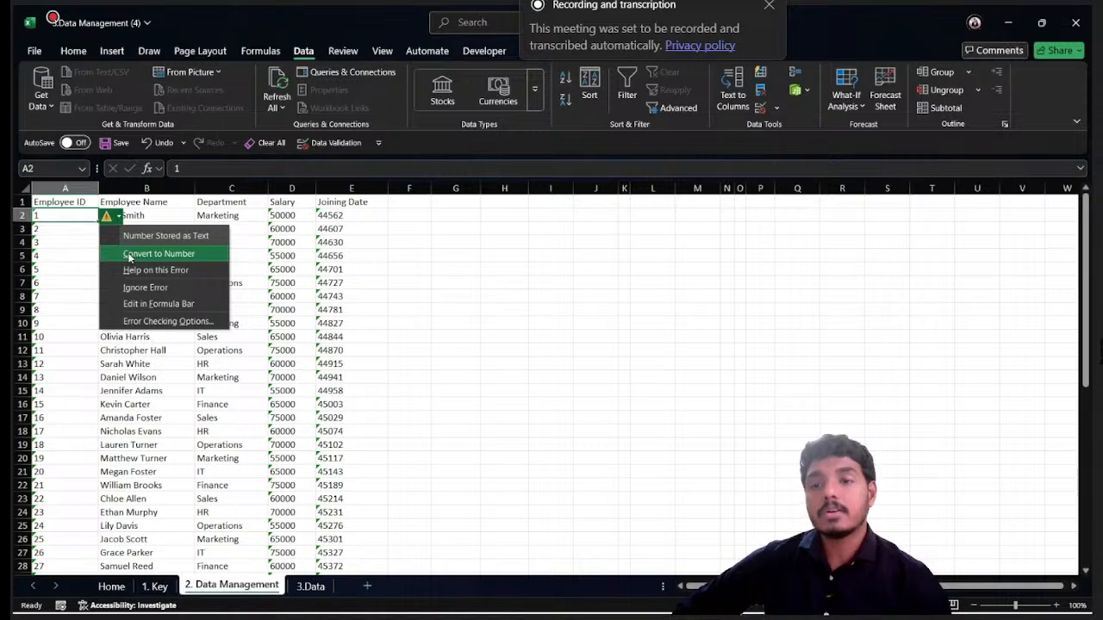
- Convert all Employee ID values from A2 down to row 52 from text to numbers
click(57, 224)
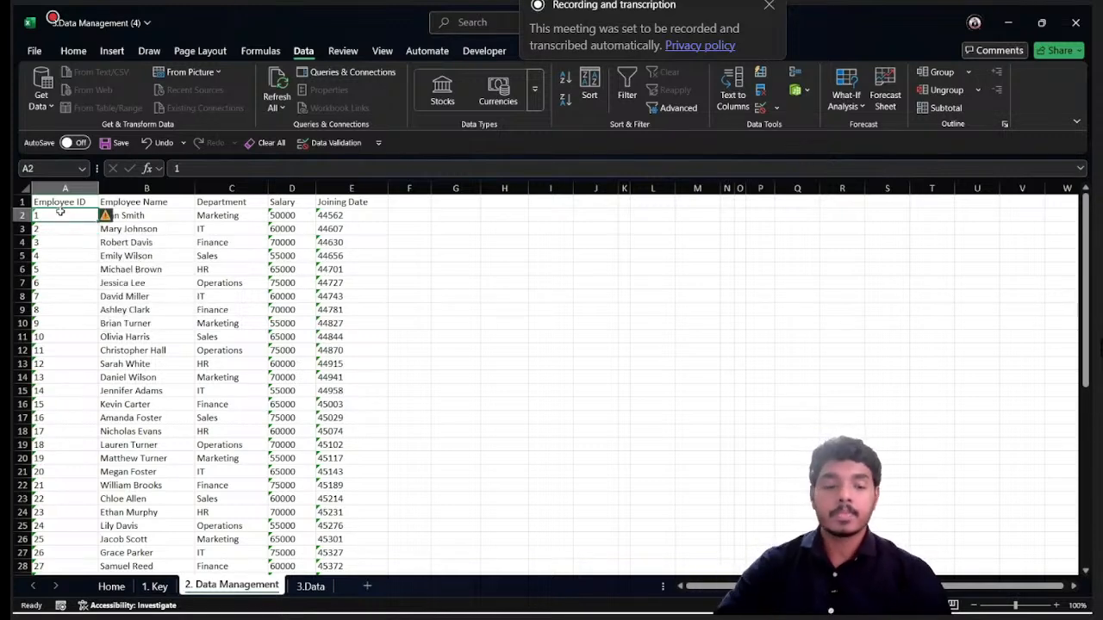
key(ctrl+shift+Down)
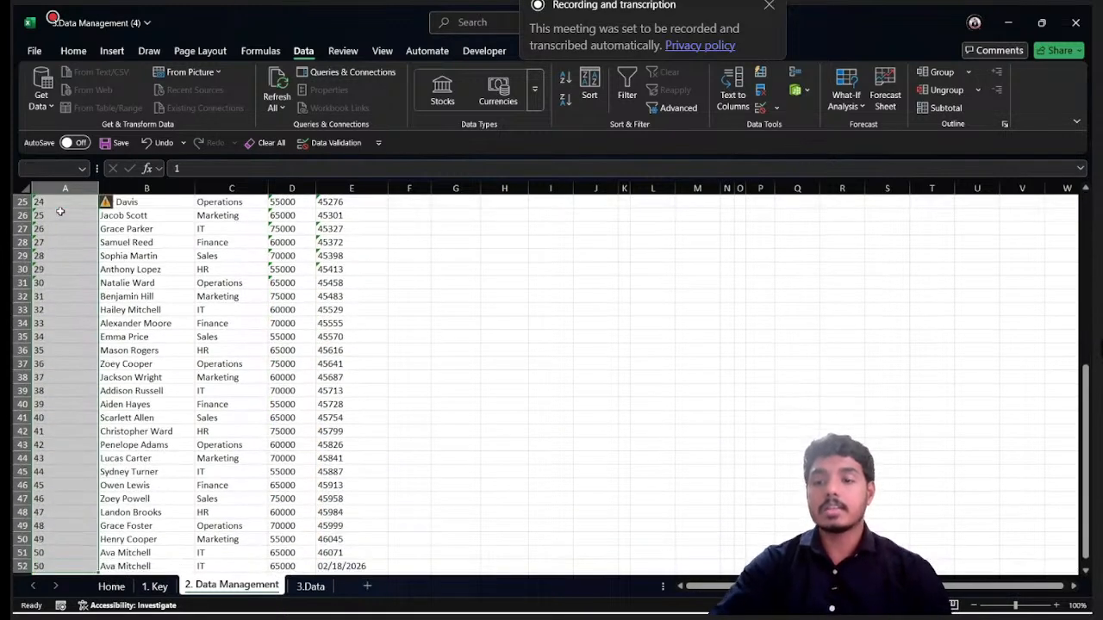
click(106, 204)
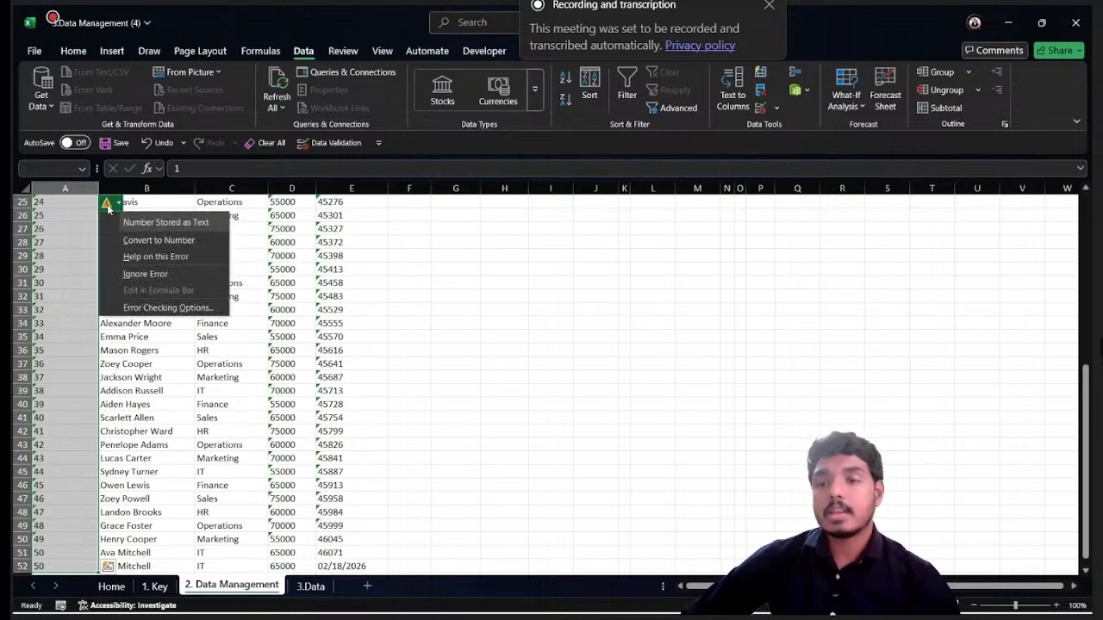
click(152, 241)
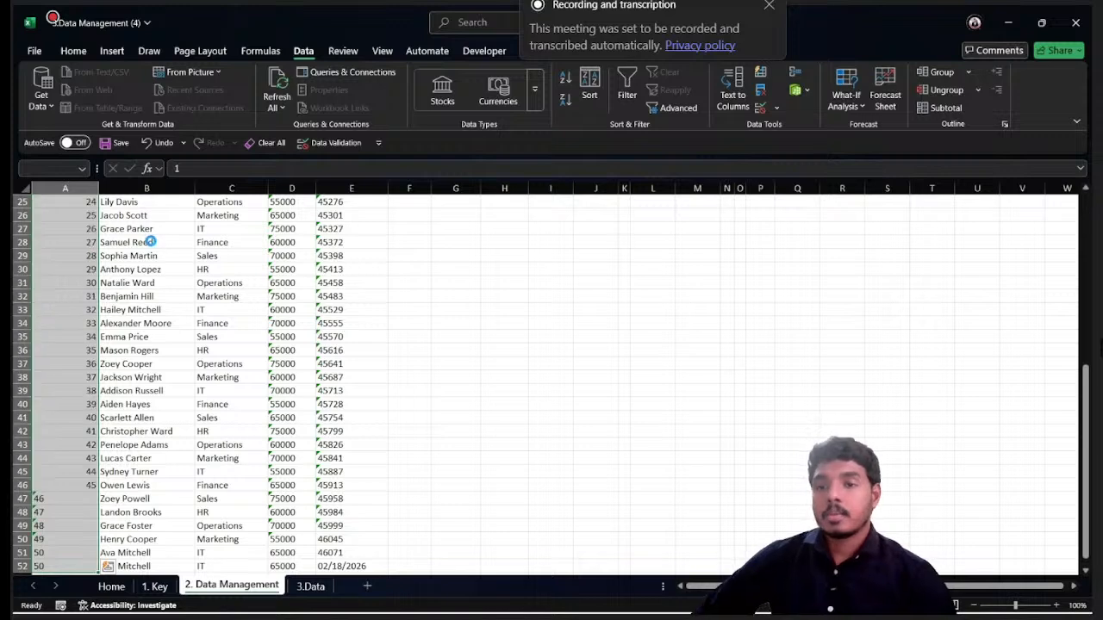
- Widen the Salary column slightly and convert all its values from D2 down to row 52 from text to numbers
scroll(127, 242, up, 8)
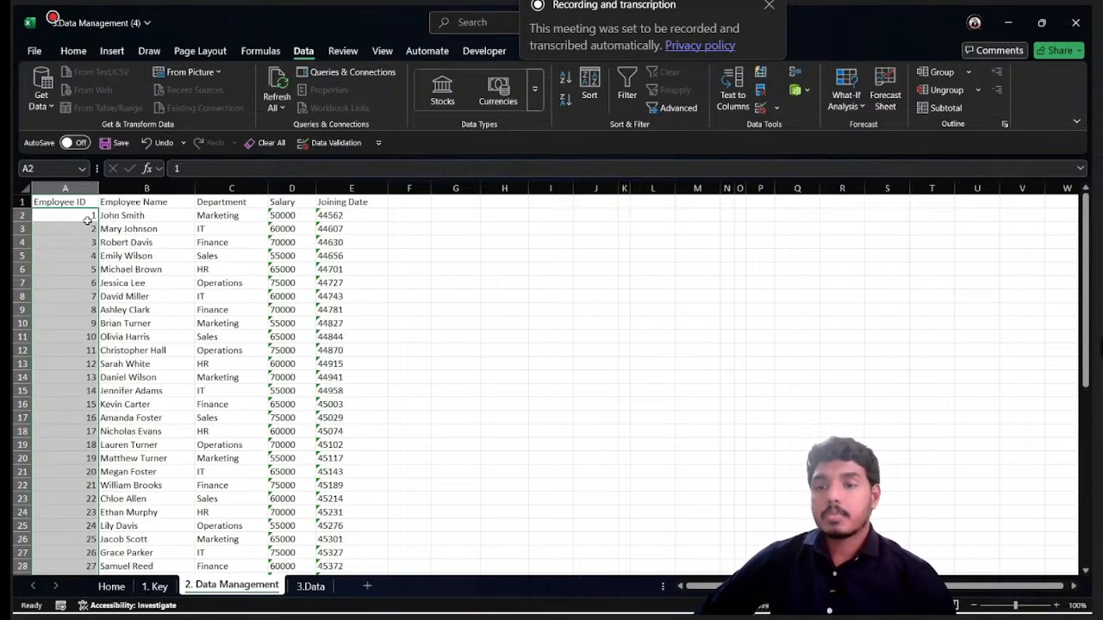
click(288, 218)
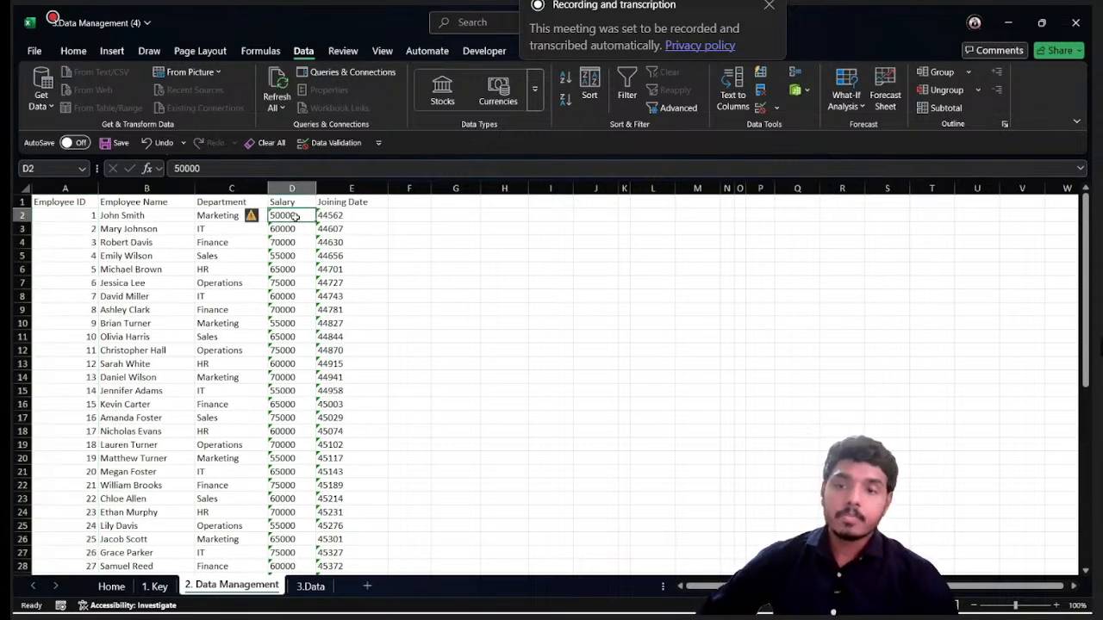
drag(320, 190, 325, 191)
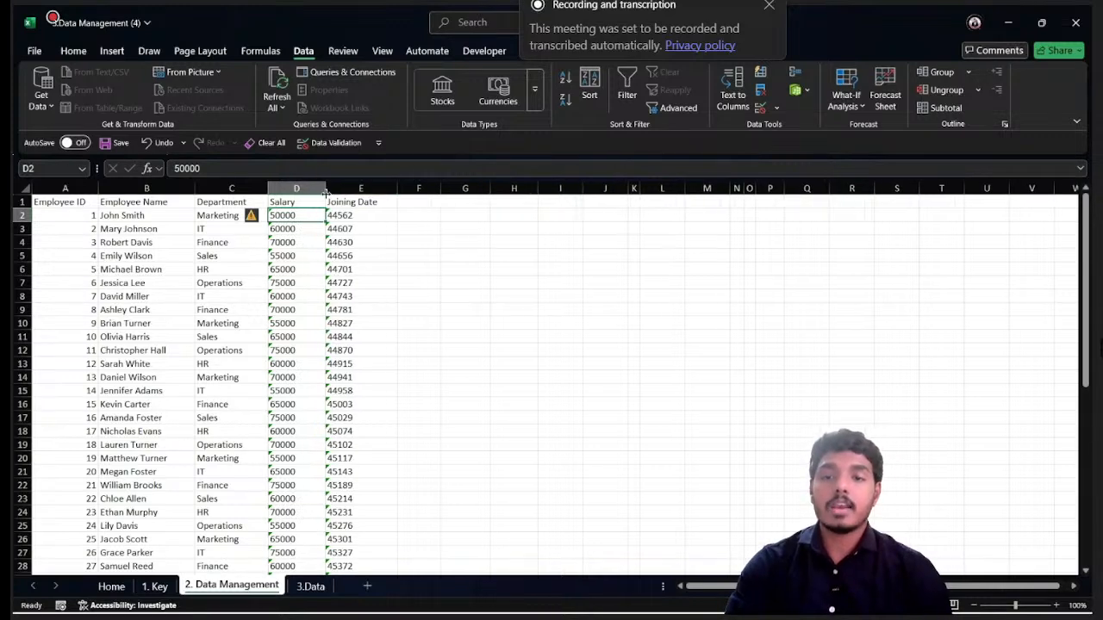
key(ctrl+shift+Down)
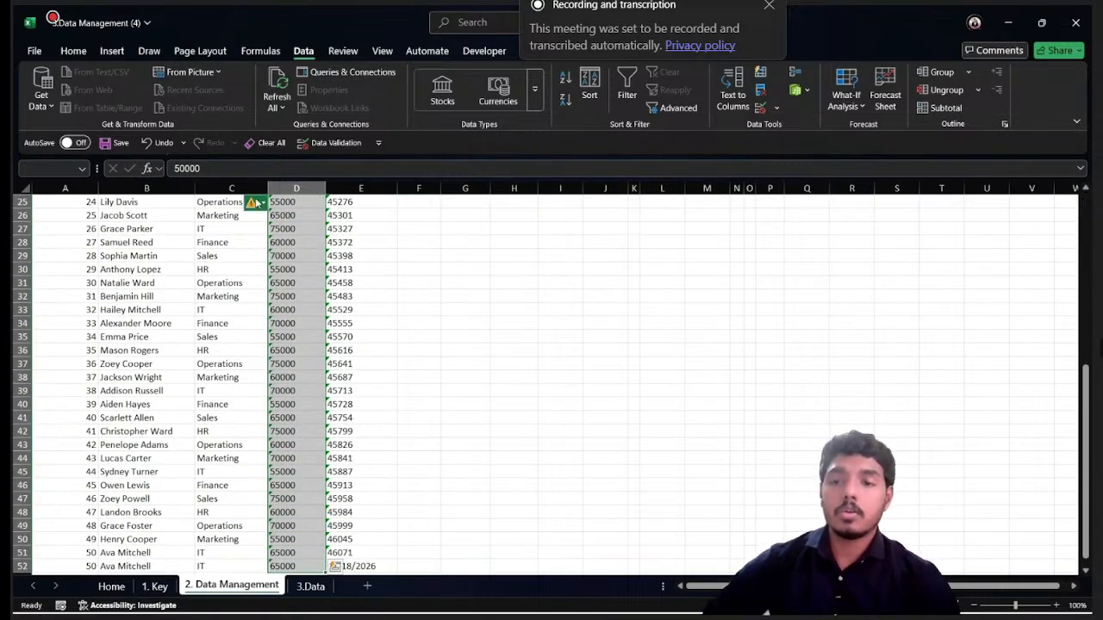
click(256, 203)
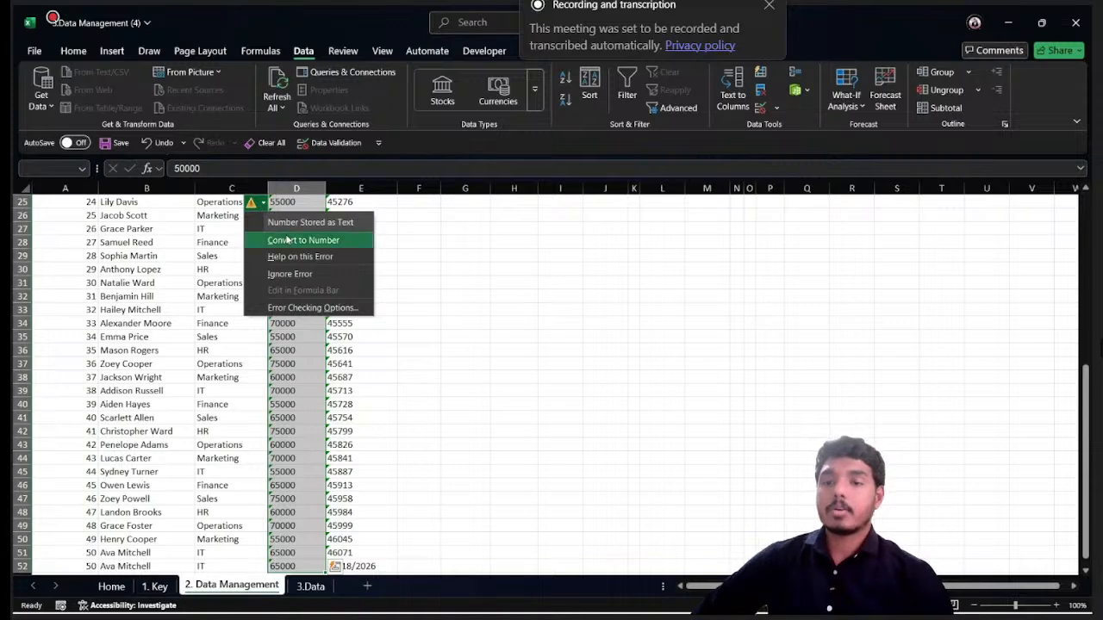
click(259, 240)
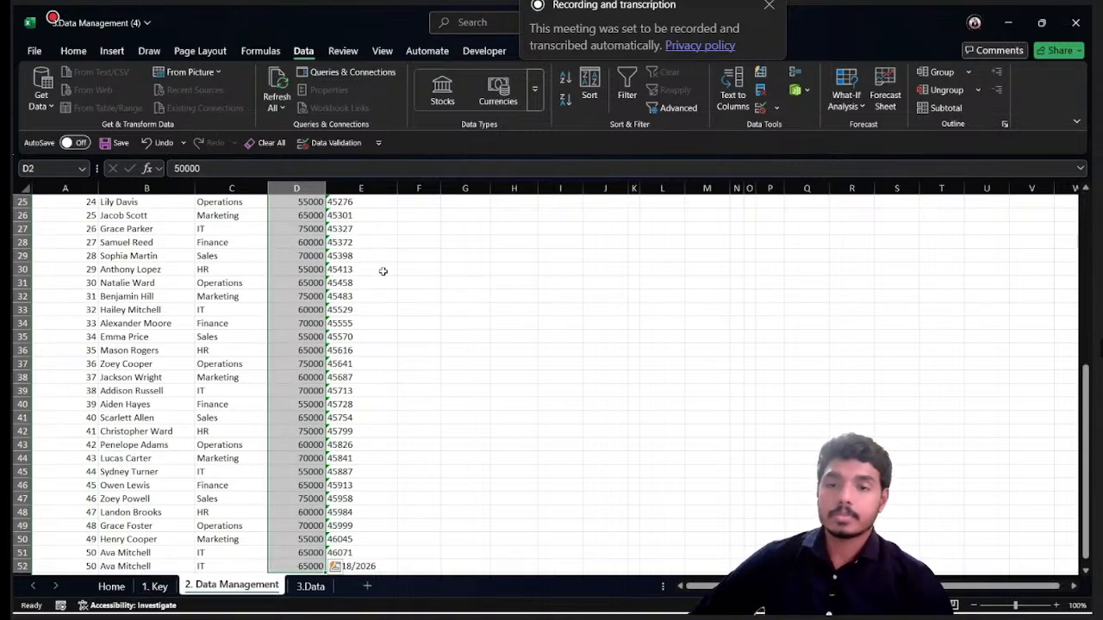
- Convert the Joining Date values from E2 down to row 52 from text to numbers
scroll(386, 263, up, 8)
click(389, 216)
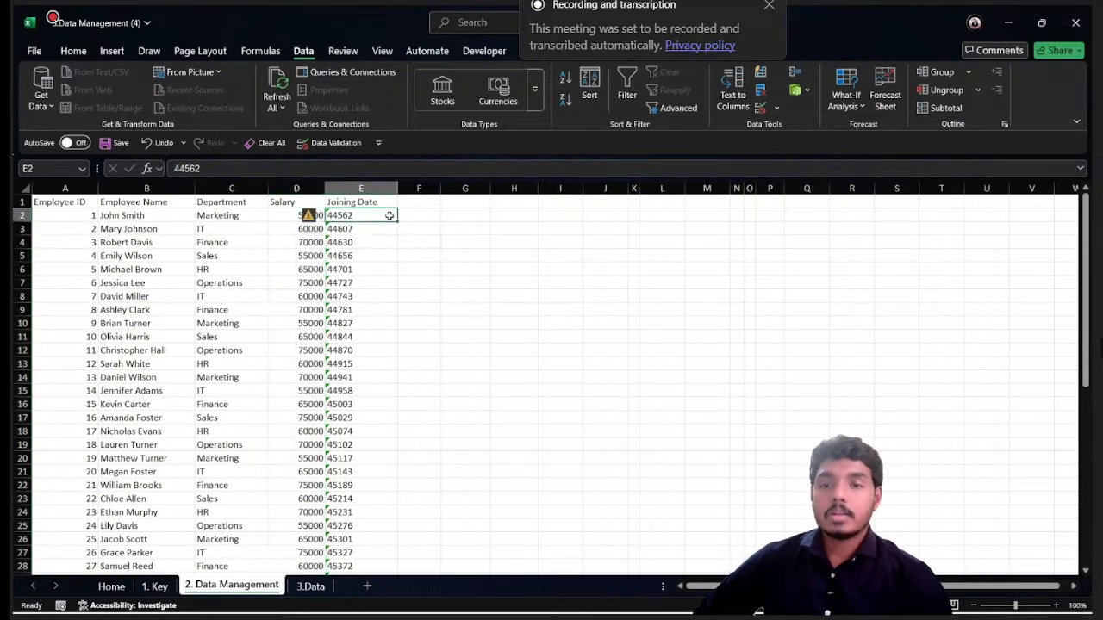
key(ctrl+shift+Down)
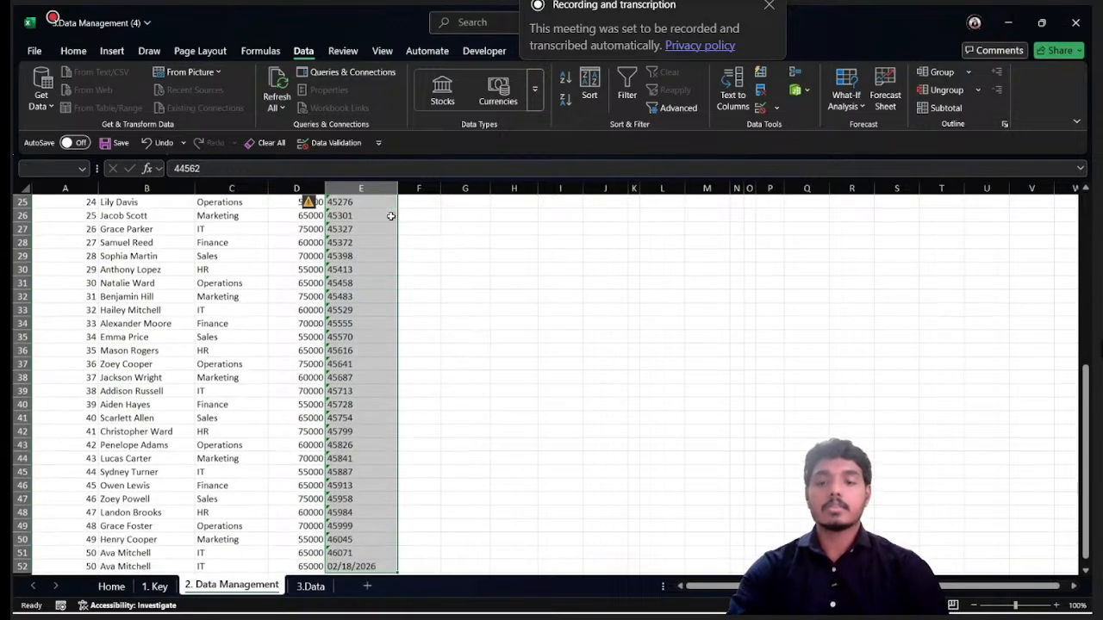
click(311, 203)
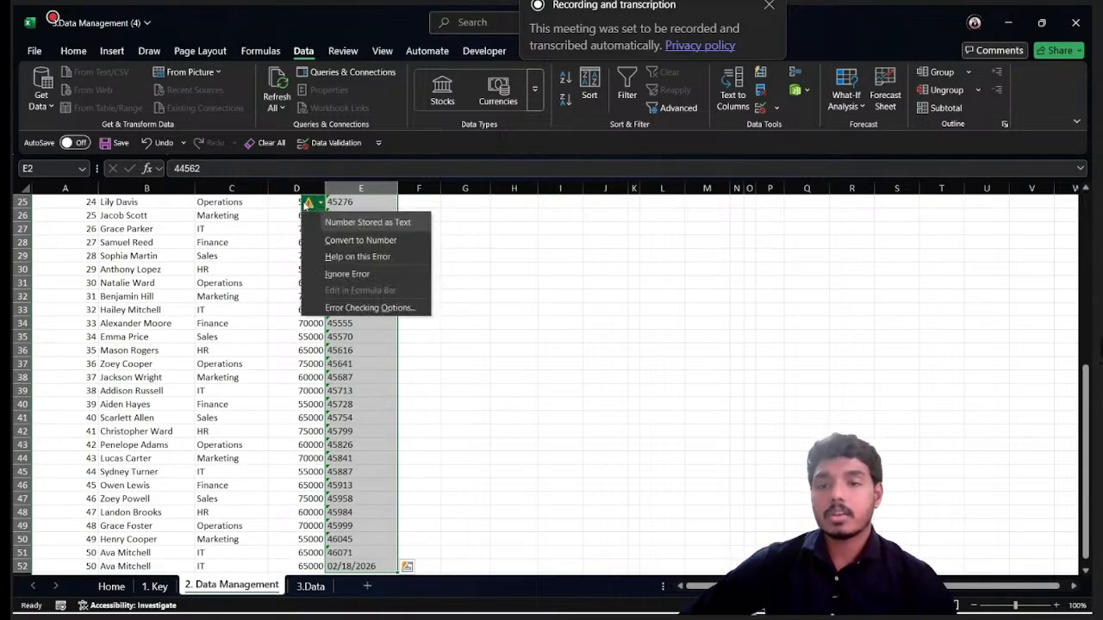
click(336, 242)
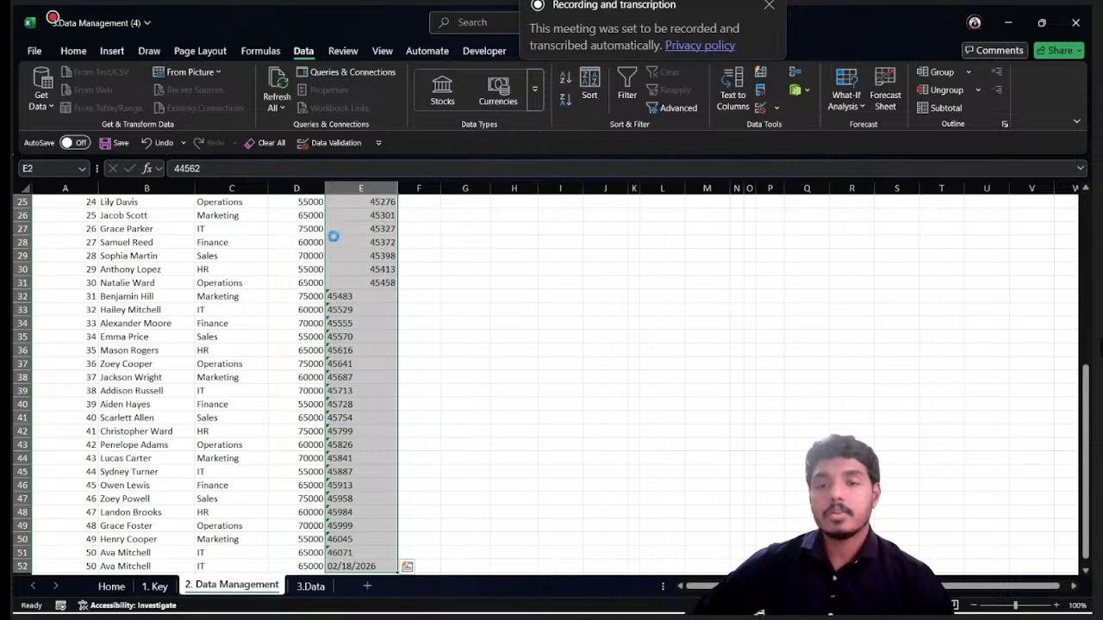
- Replace the text date in E52 by filling down the value from the cell above it
scroll(379, 448, down, 1)
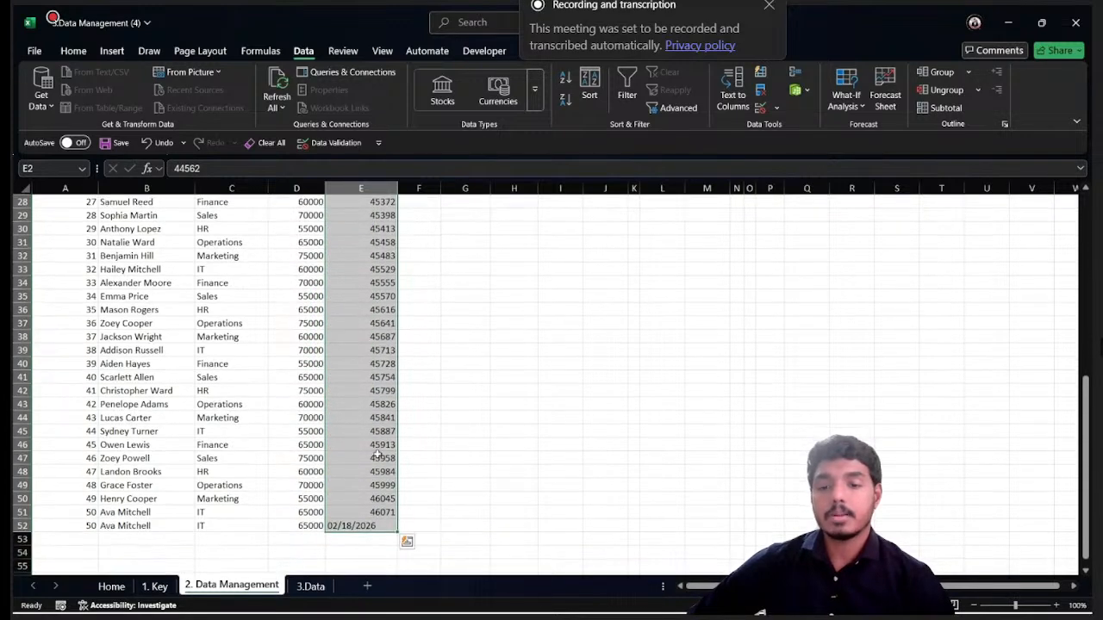
click(372, 526)
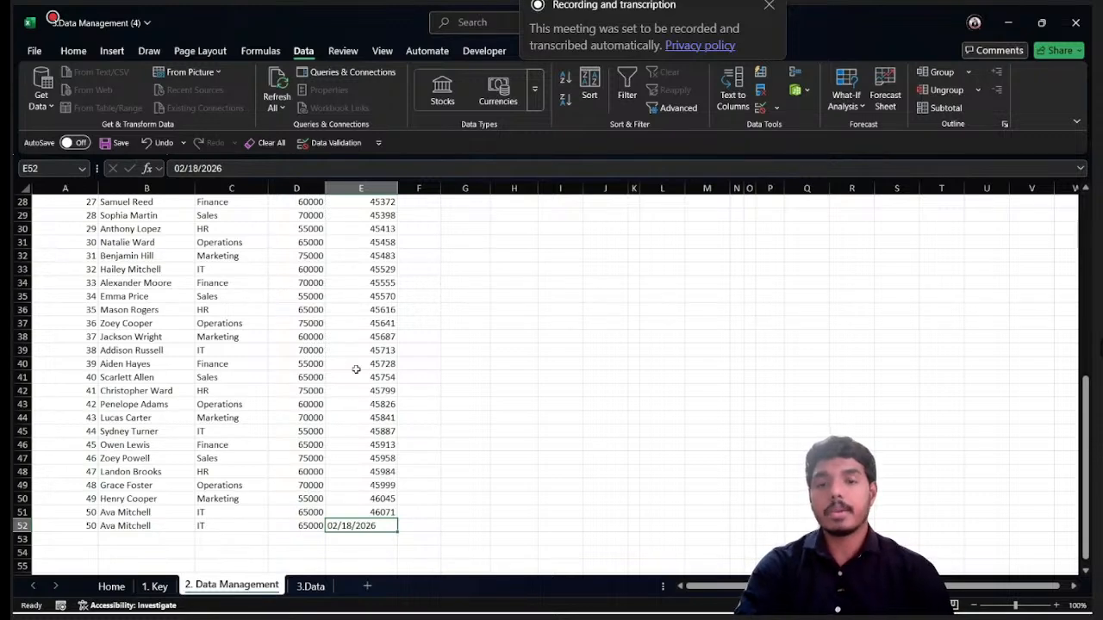
key(ctrl+d)
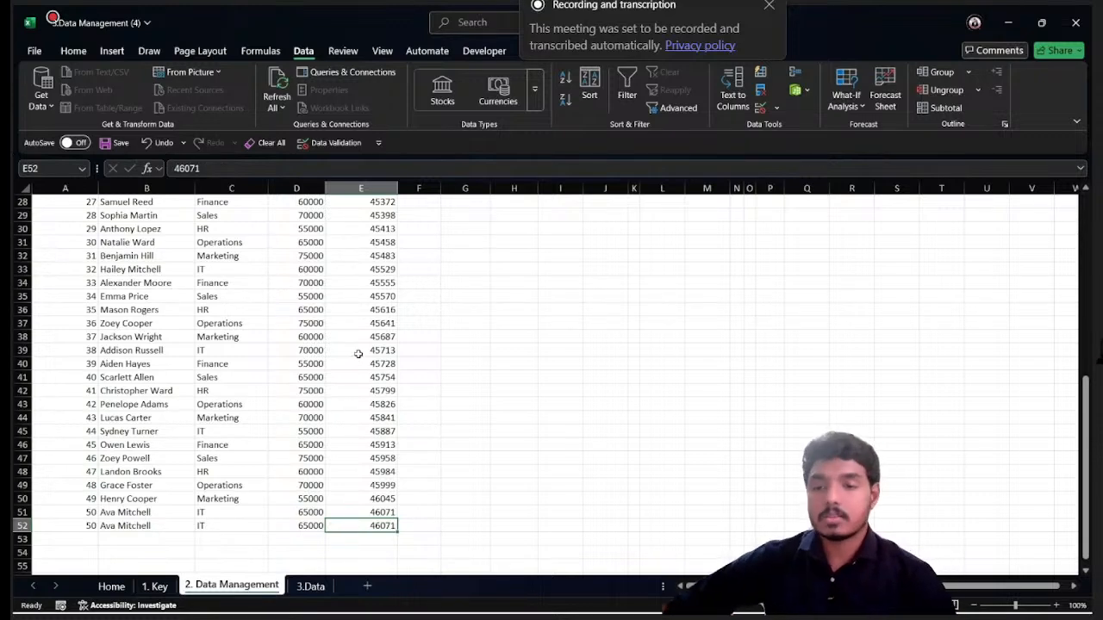
- Format the Joining Date values from E2 down to row 52 as Short Date
scroll(358, 353, up, 9)
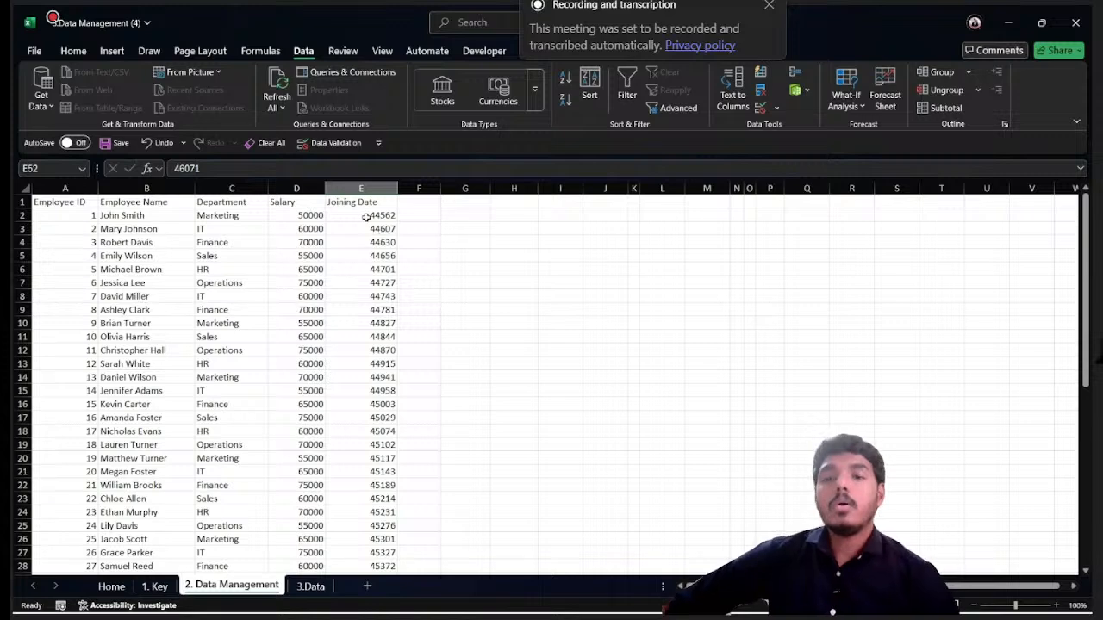
drag(366, 216, 367, 336)
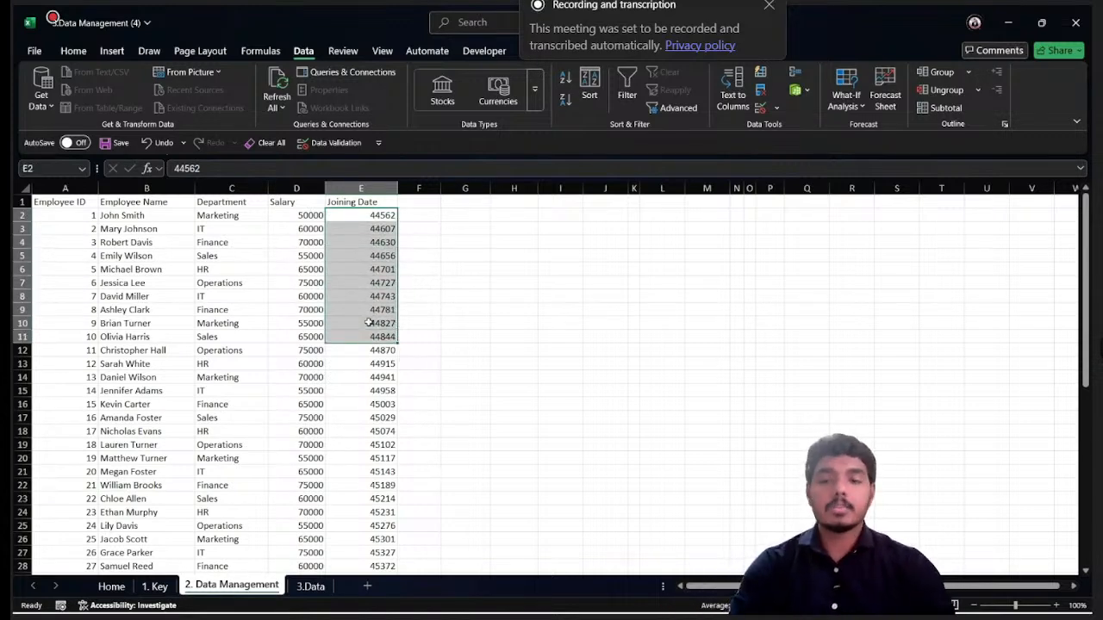
key(ctrl+shift+Down)
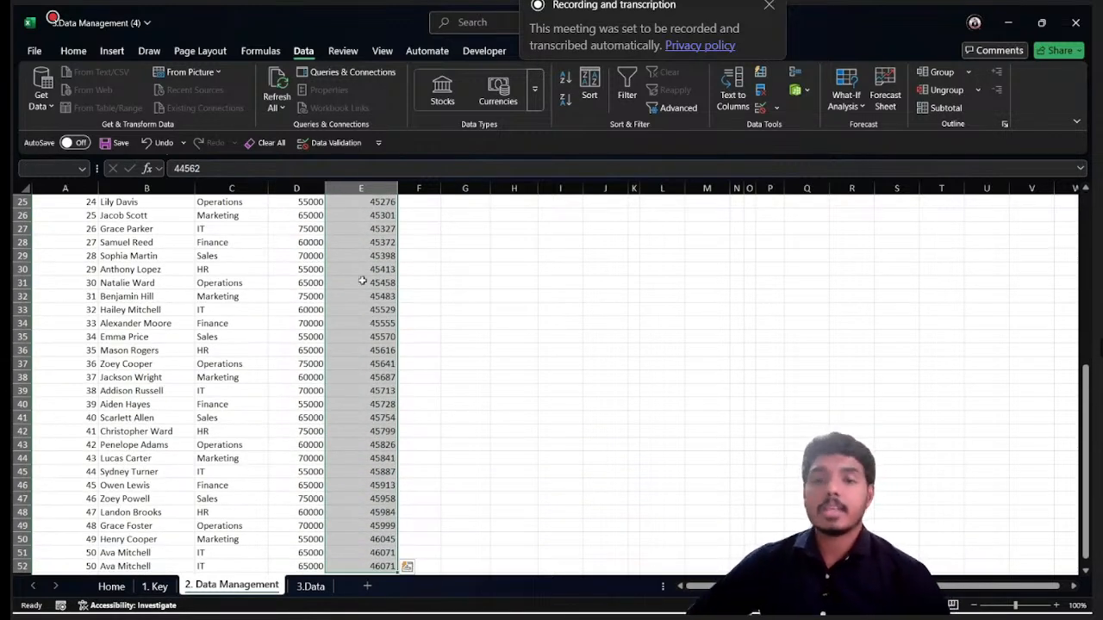
click(74, 52)
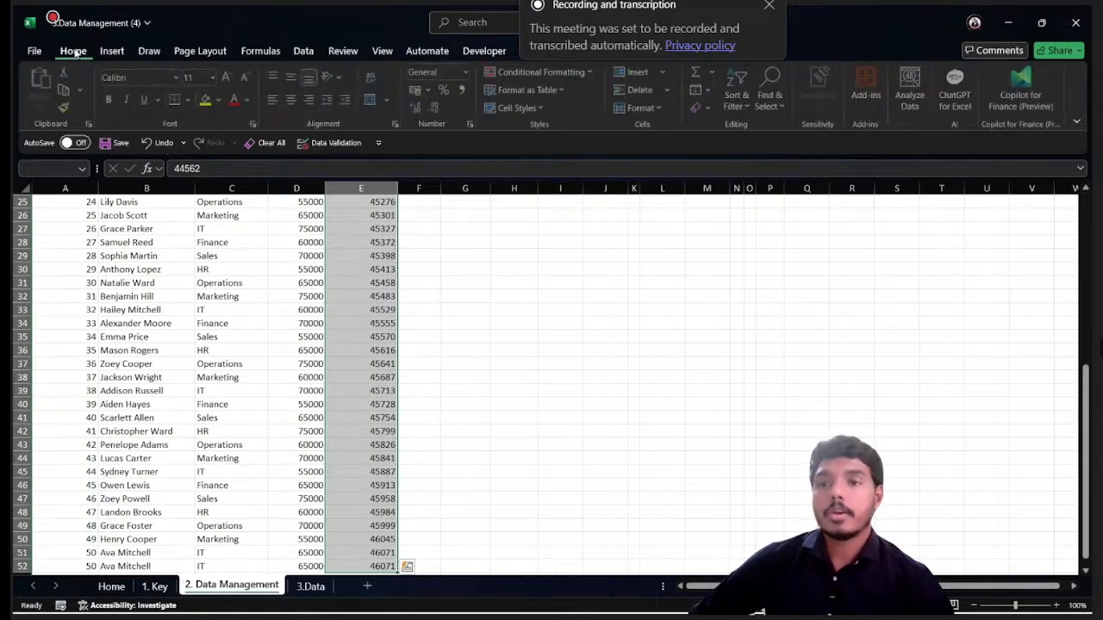
click(467, 73)
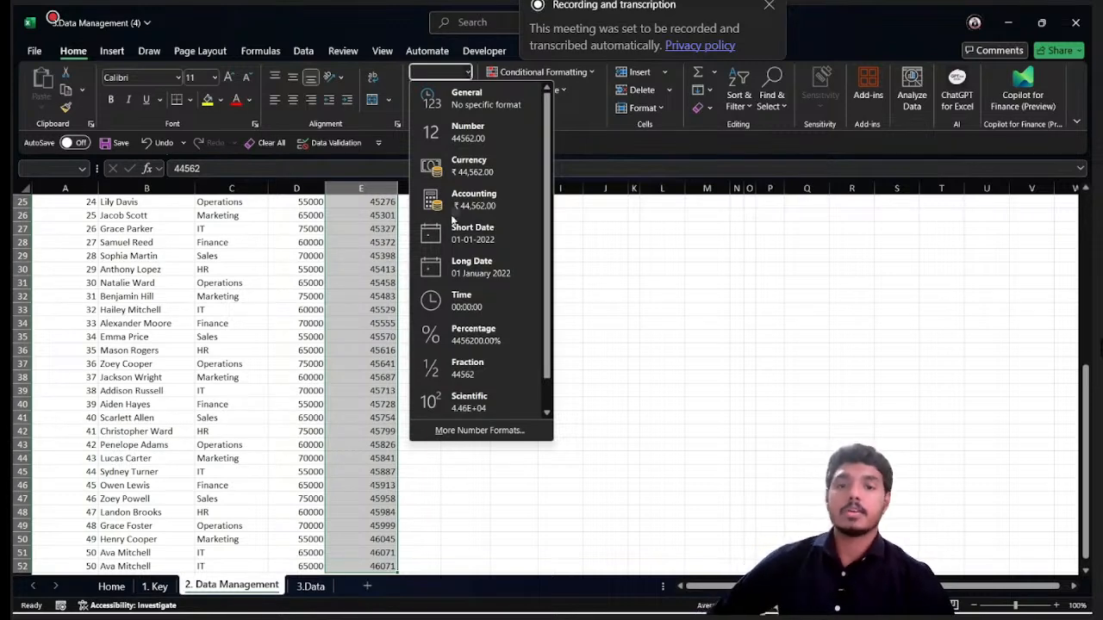
click(454, 238)
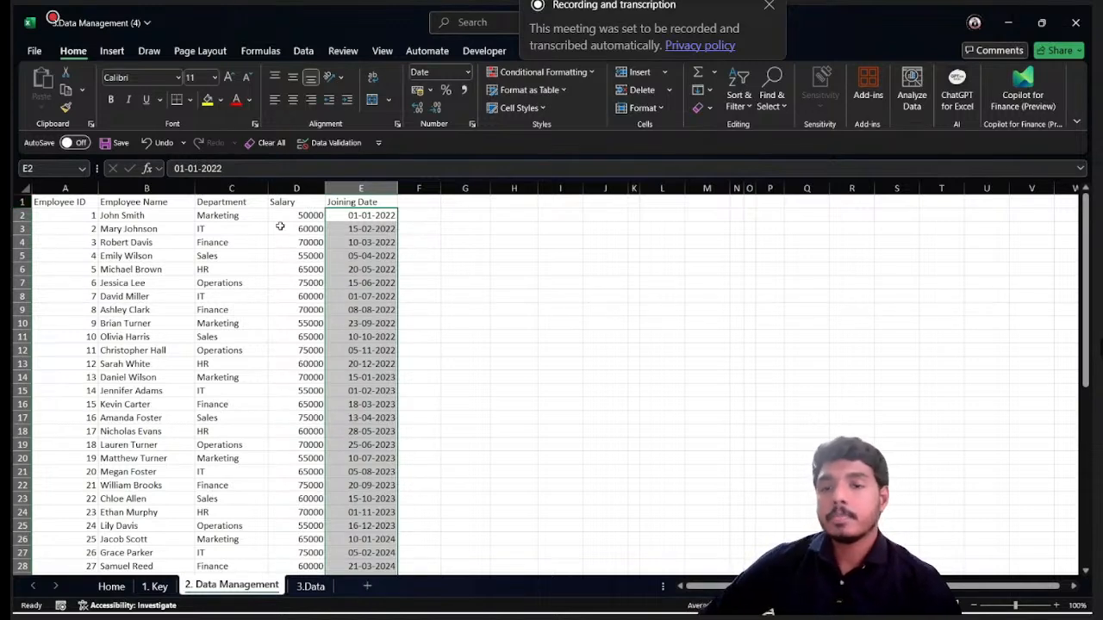
click(83, 204)
drag(83, 204, 379, 545)
scroll(187, 322, up, 1)
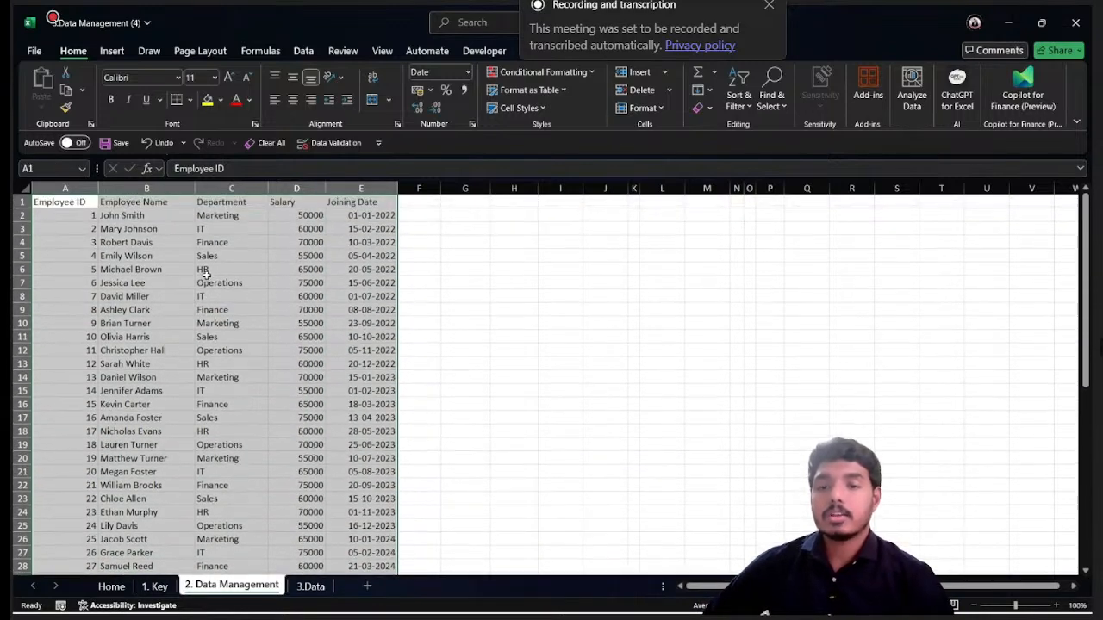
click(419, 203)
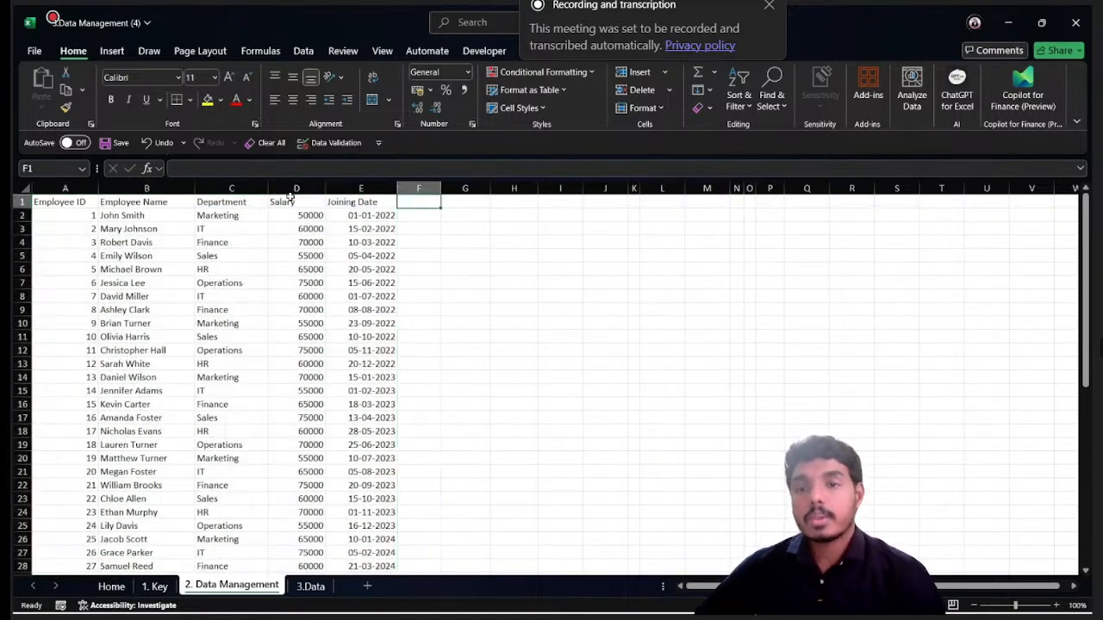
click(85, 199)
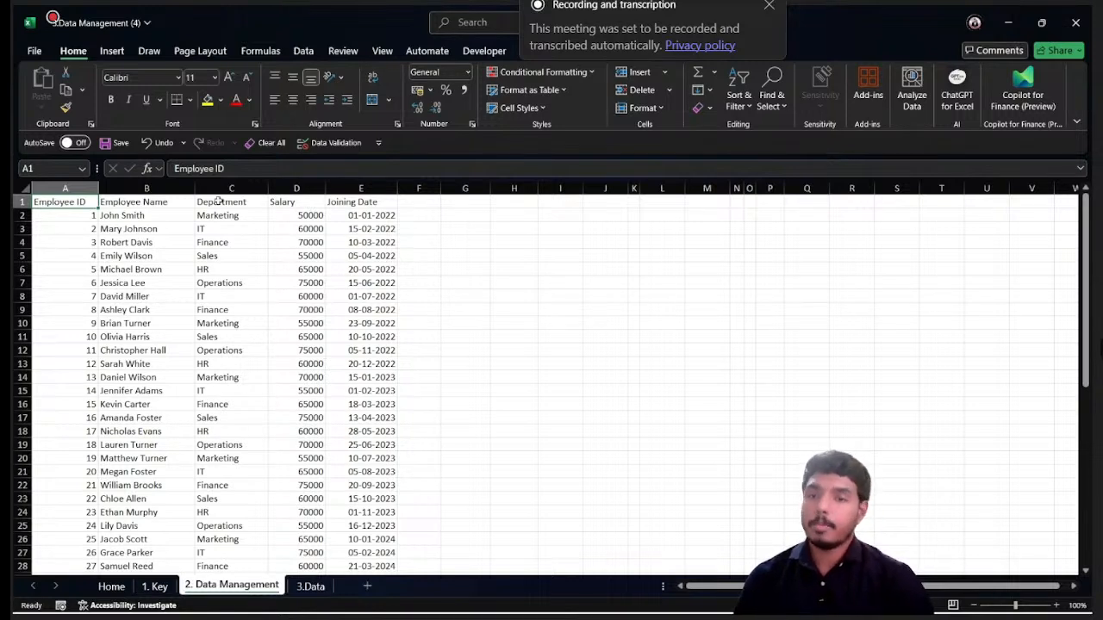
- Add the headers First Name in F1 and Last Name in G1, and fit column F's width to its content
click(413, 201)
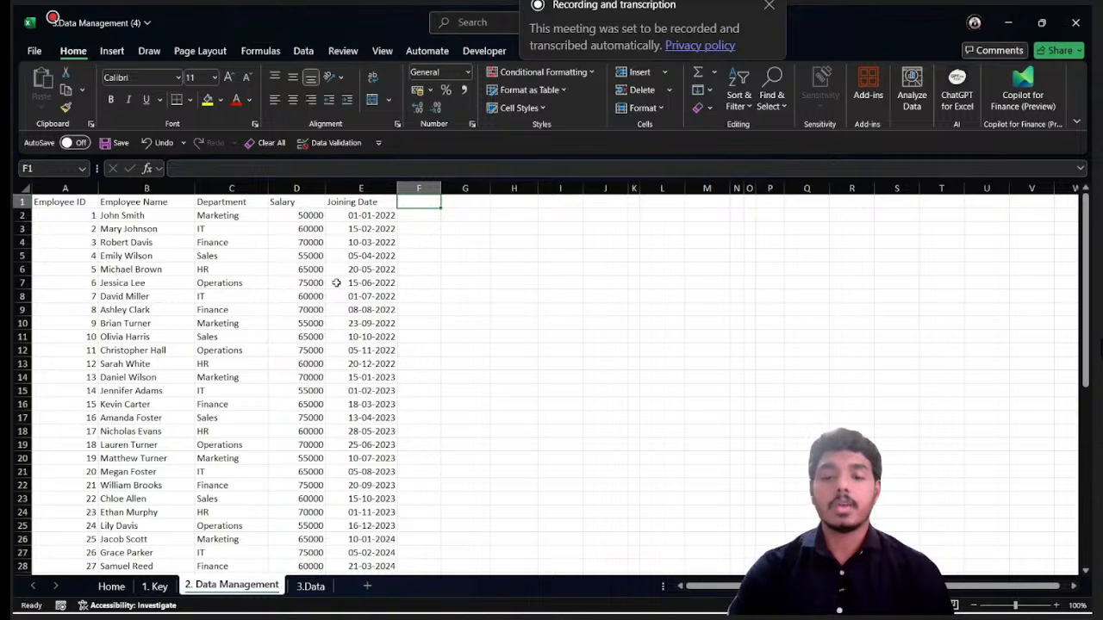
text(First)
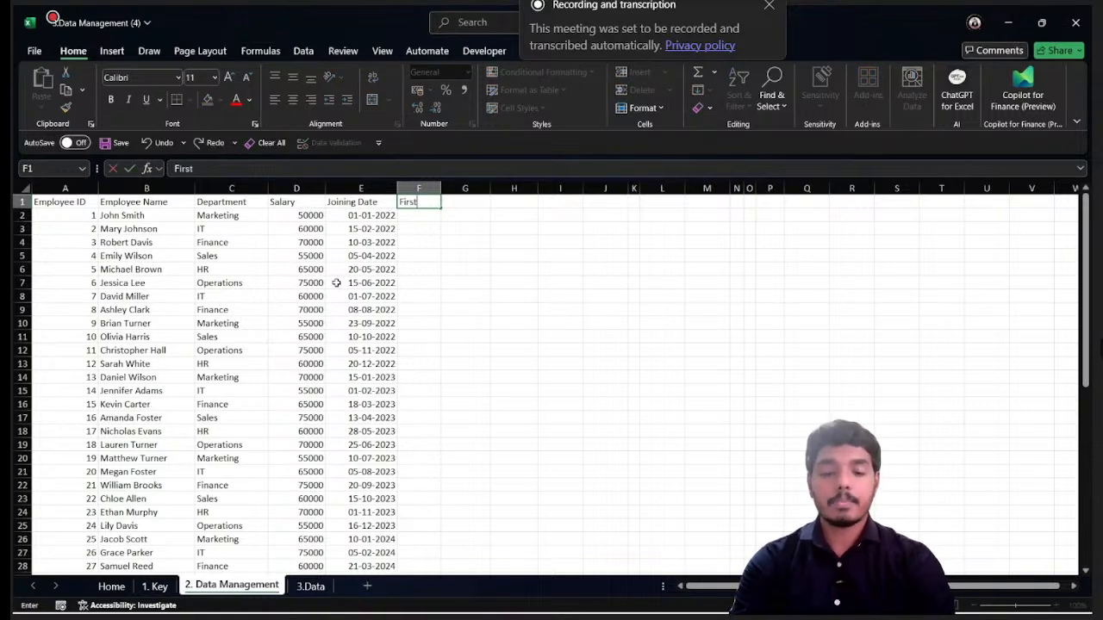
text( Name)
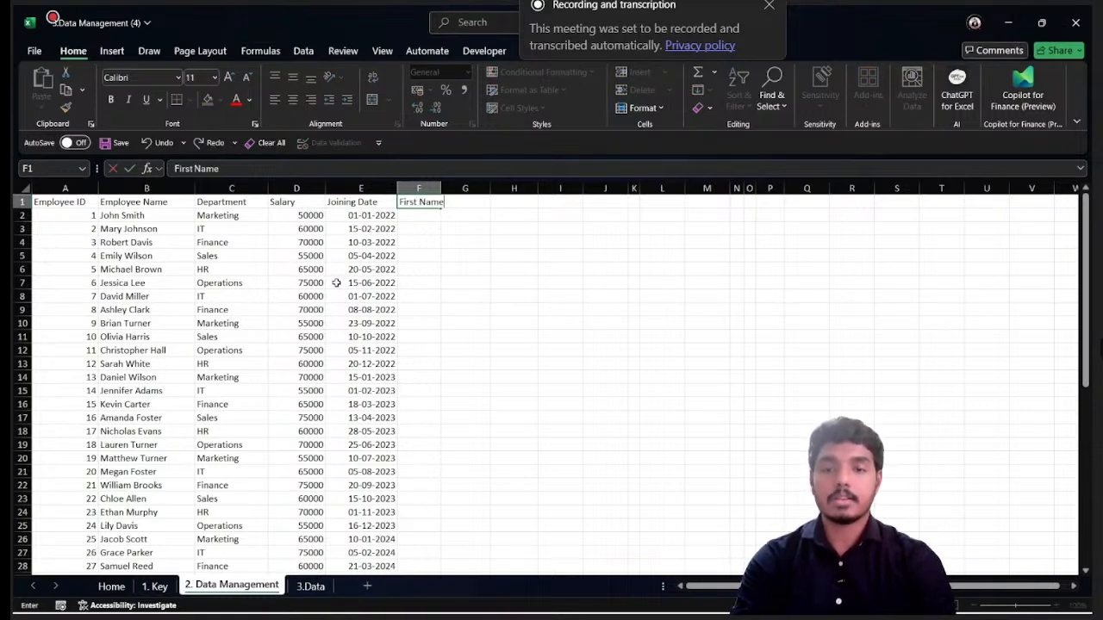
key(Tab)
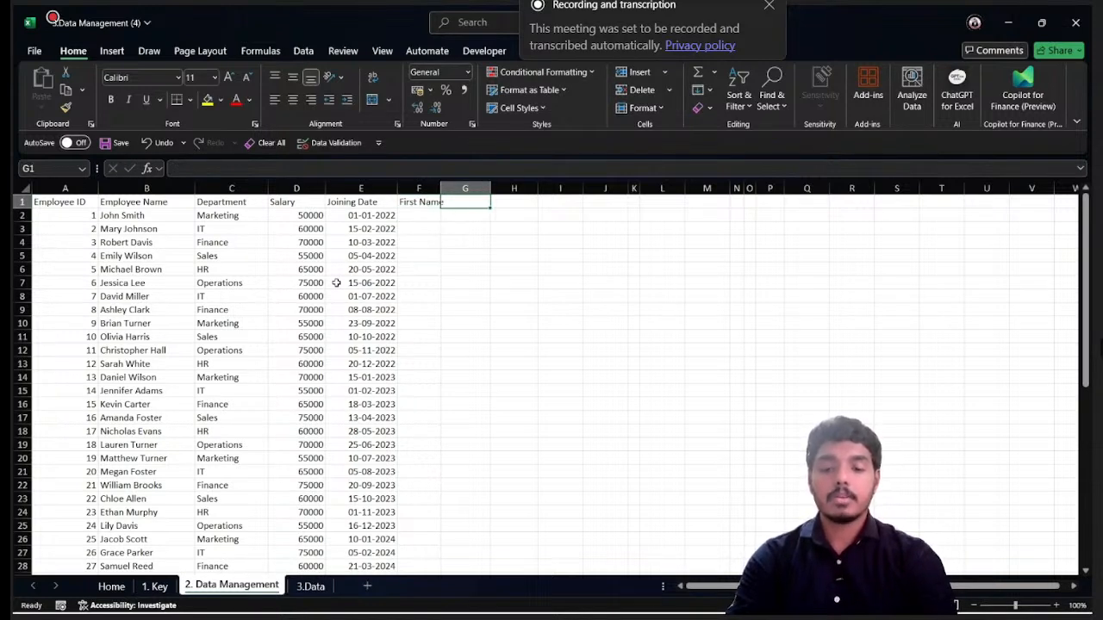
text(Last Name)
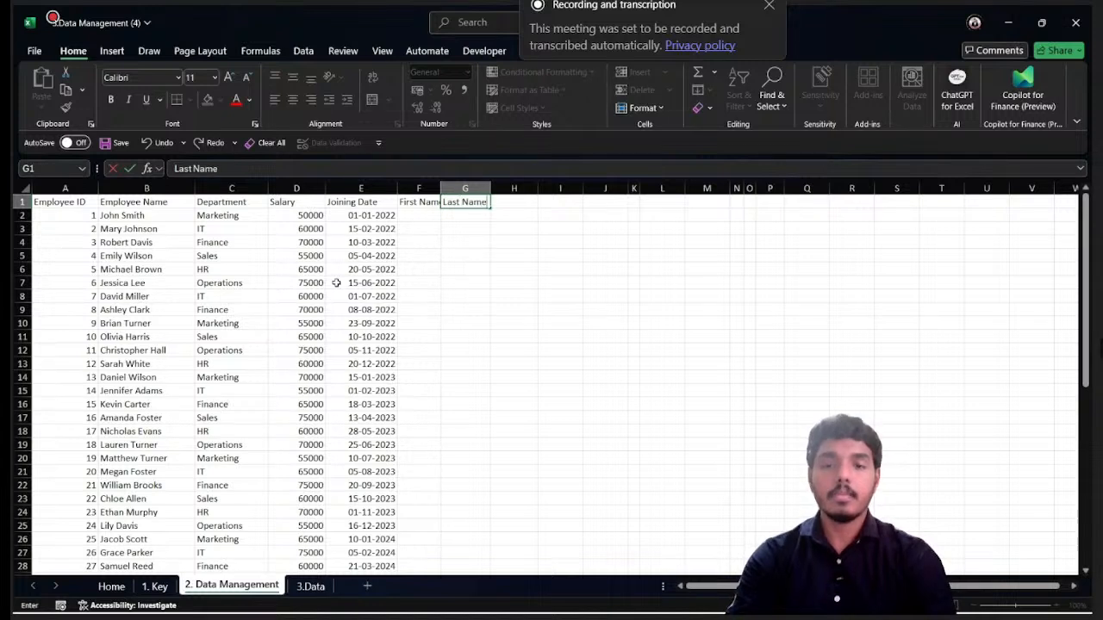
key(Return)
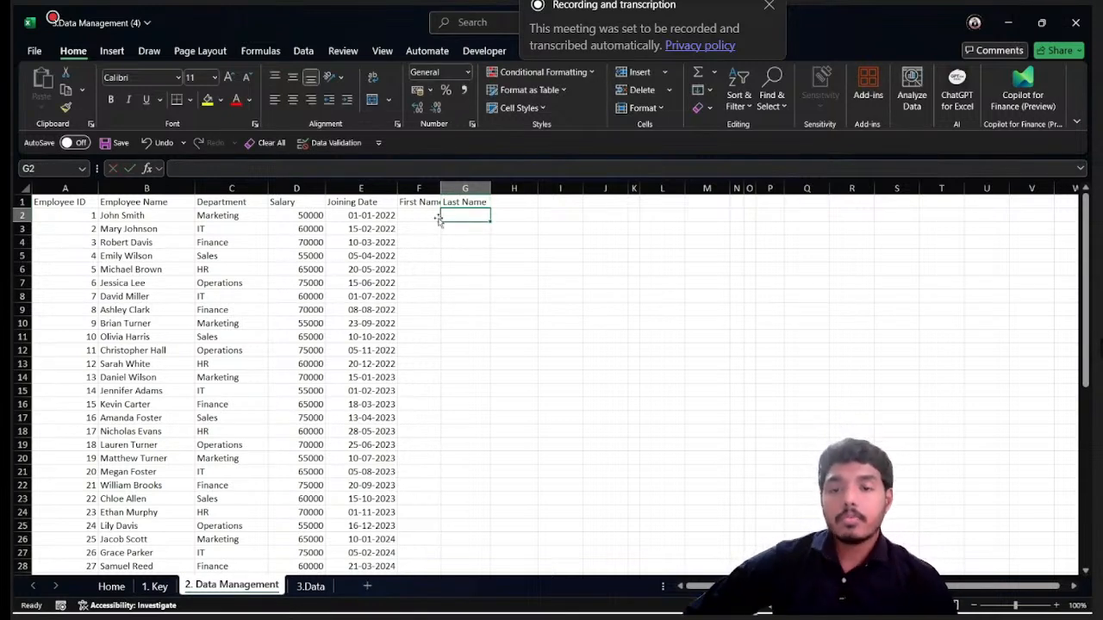
click(427, 216)
double_click(441, 188)
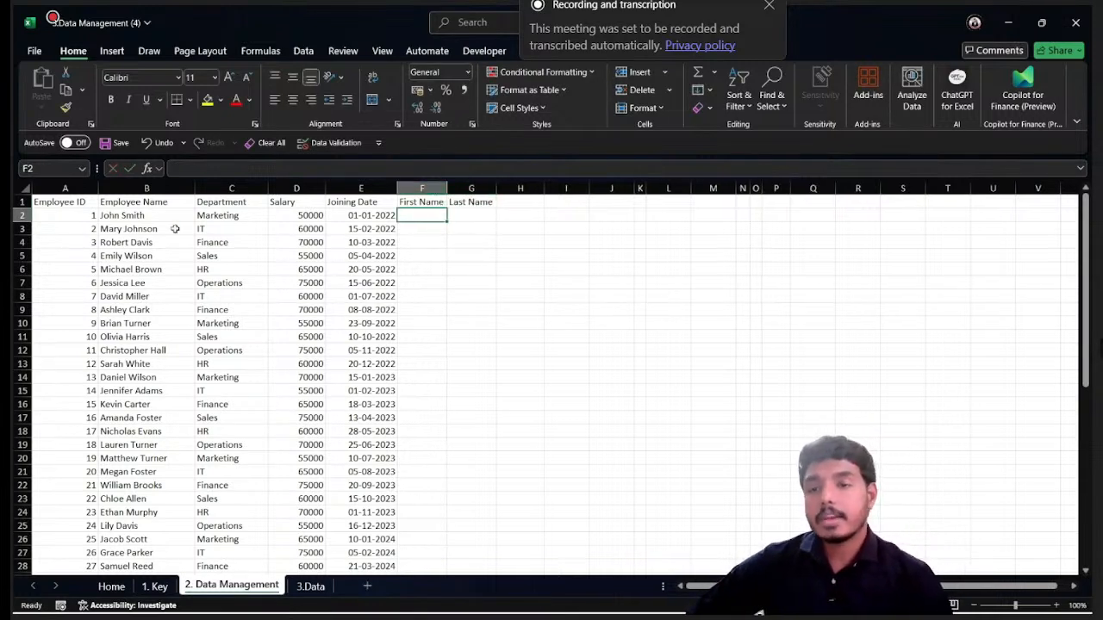
click(131, 226)
drag(143, 215, 138, 458)
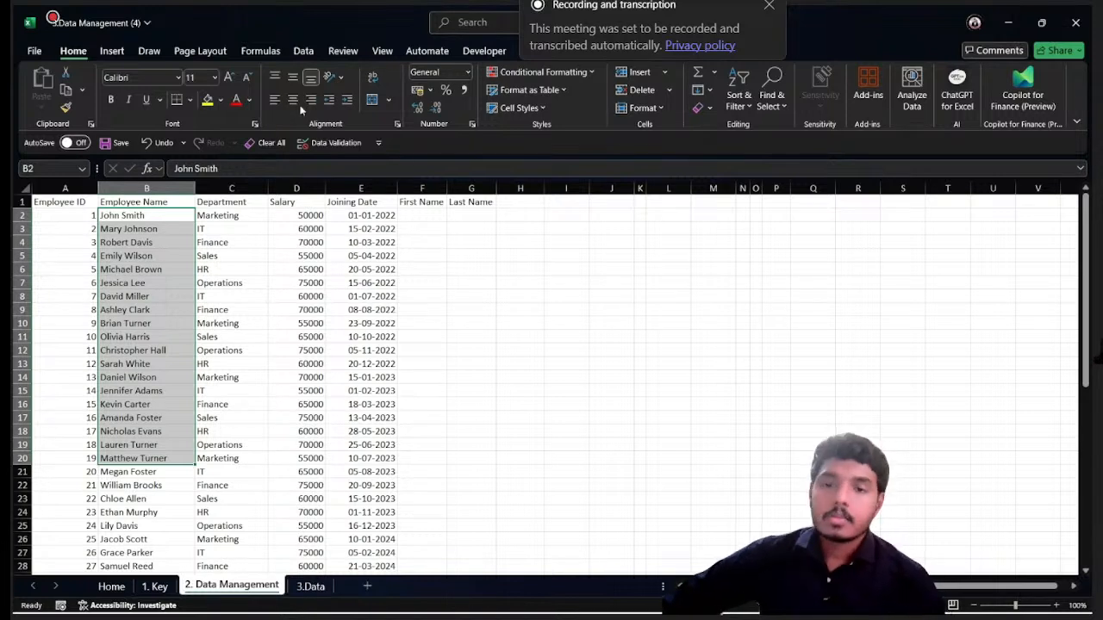
click(384, 229)
click(368, 217)
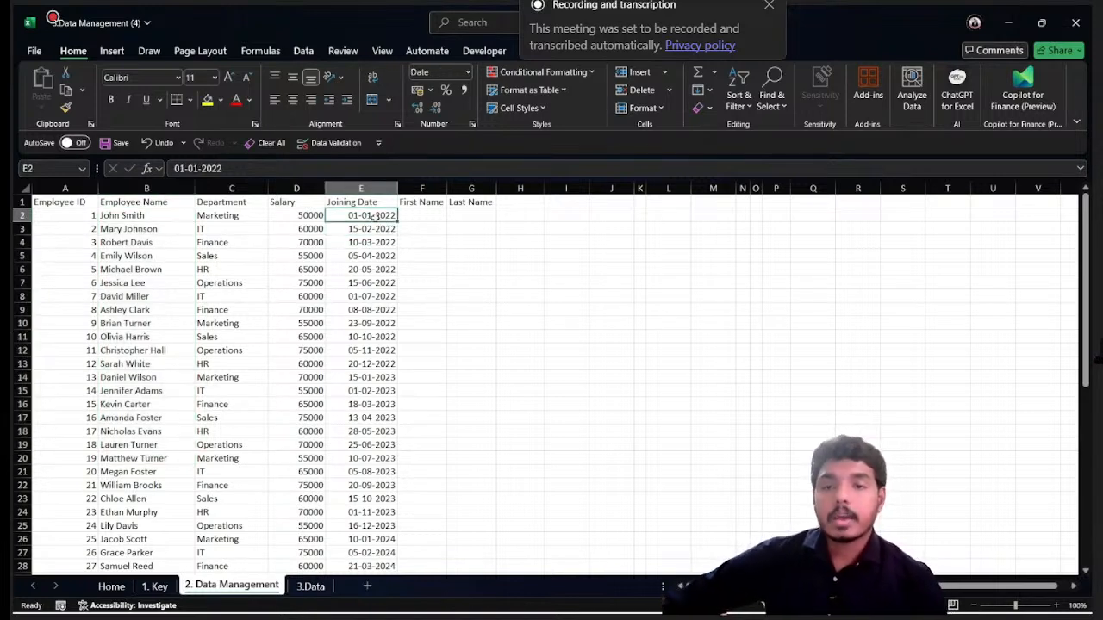
click(418, 214)
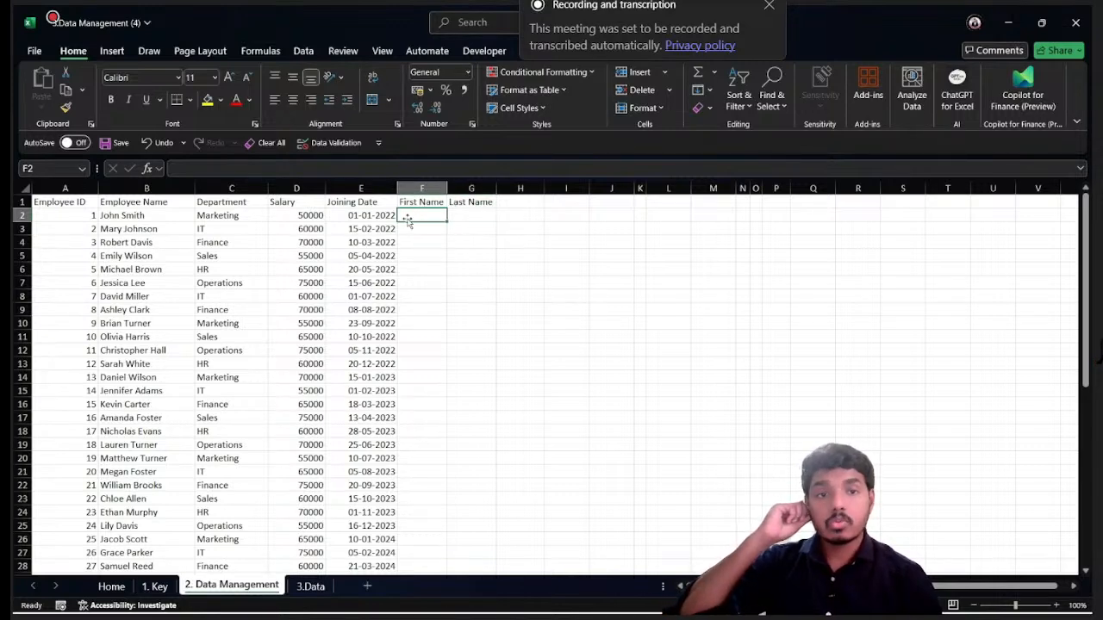
- Enter the first employee's first name in F2 and last name in G2 as examples for Flash Fill
click(303, 51)
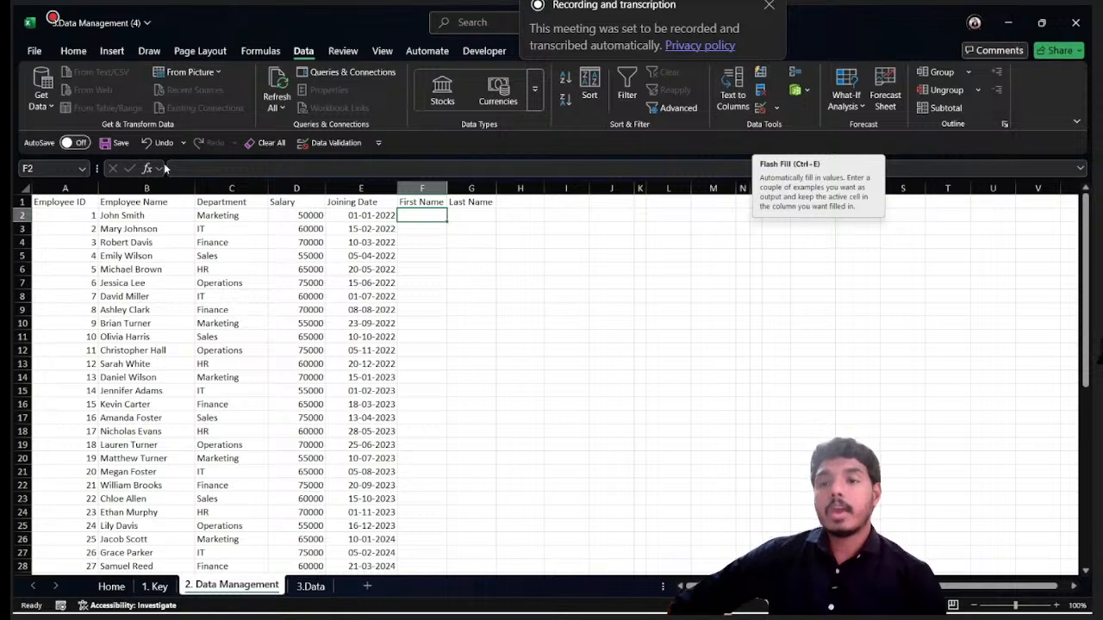
click(124, 217)
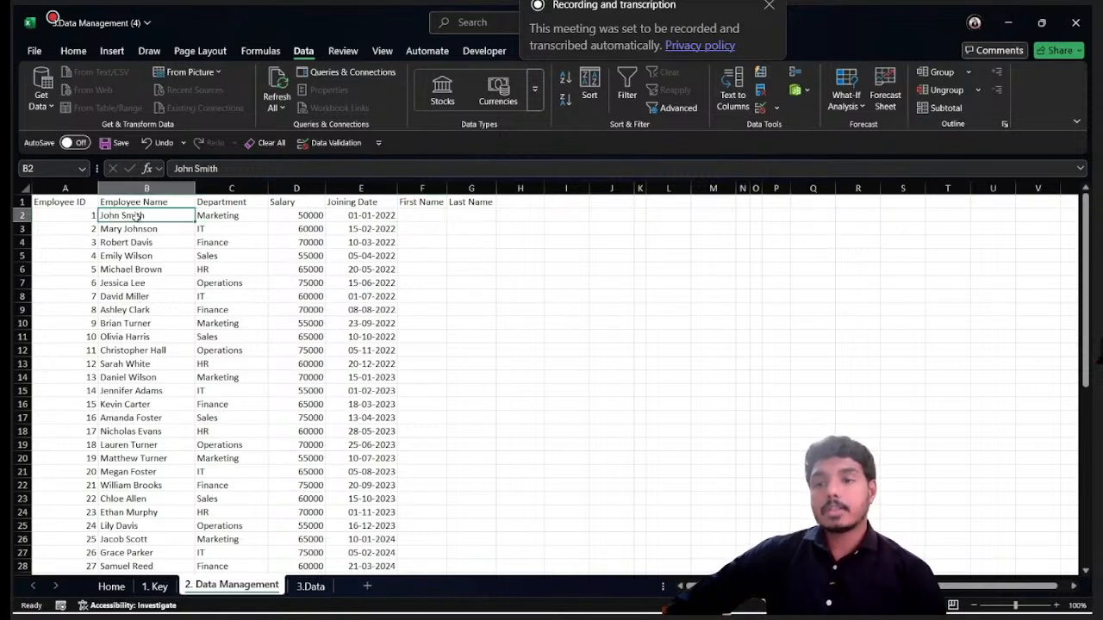
click(422, 217)
text(J)
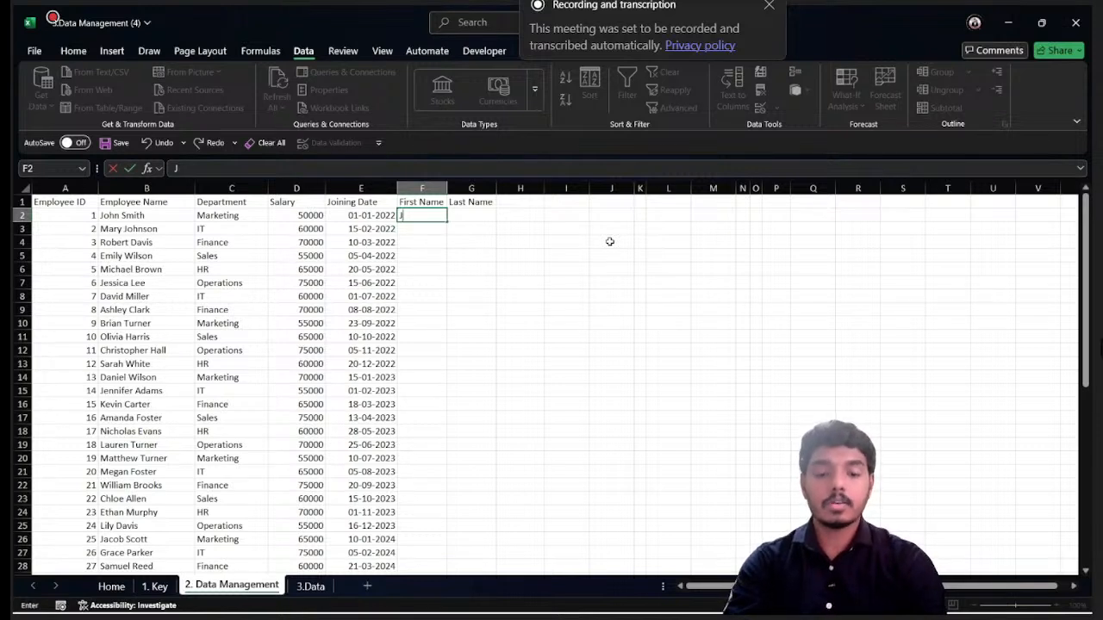
text(ihn)
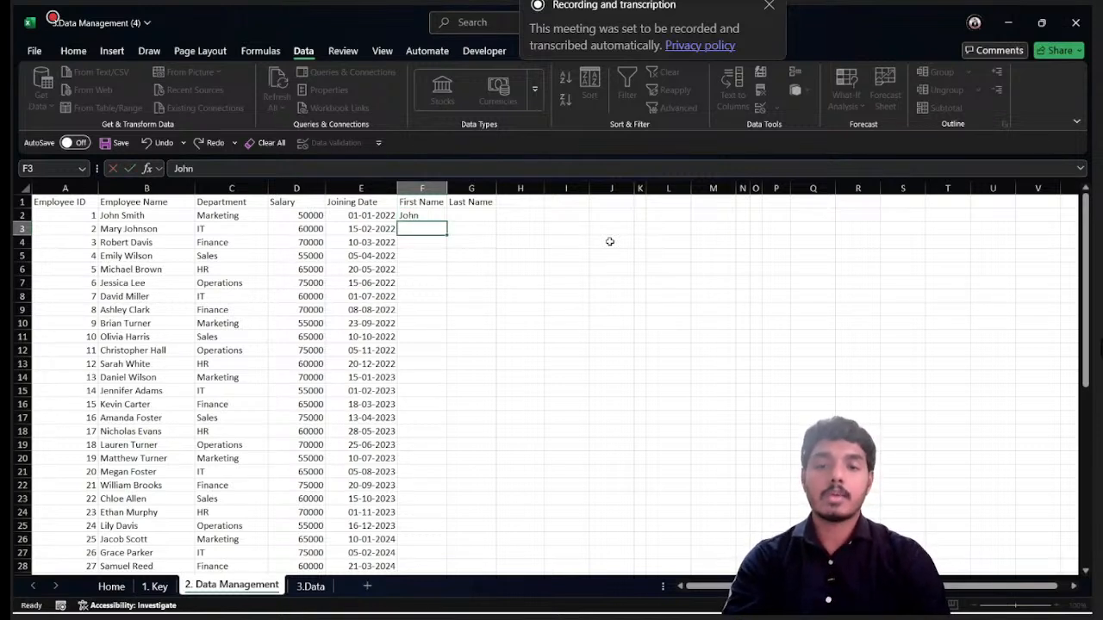
key(Tab)
text(th)
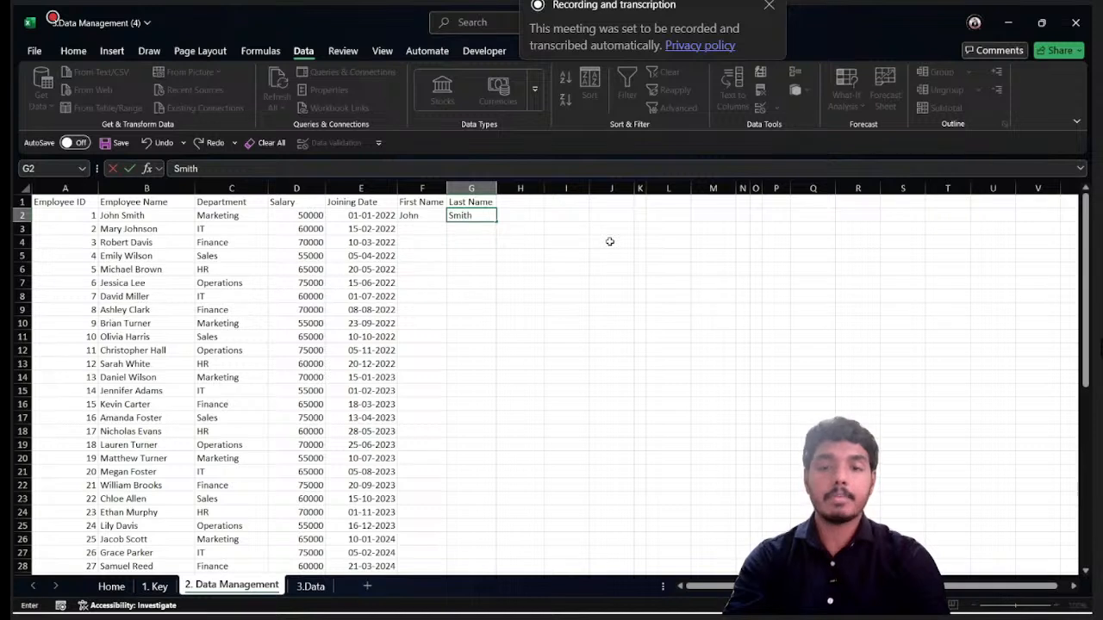
key(Return)
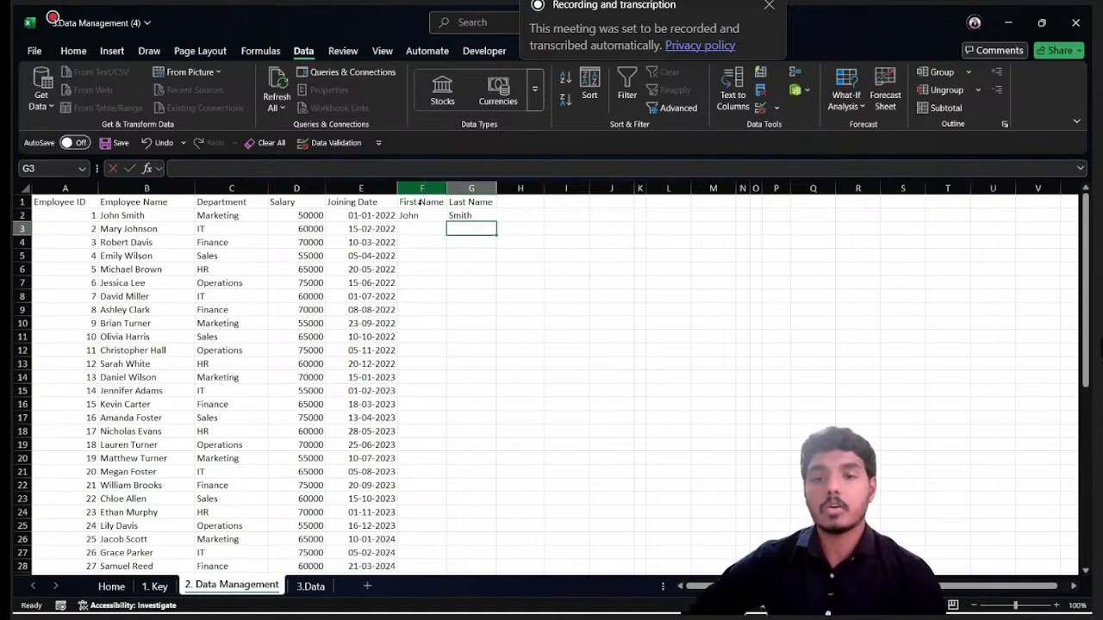
- Flash Fill the First Name column from F3 and the Last Name column from G3 for all employees
click(421, 216)
click(471, 217)
click(425, 227)
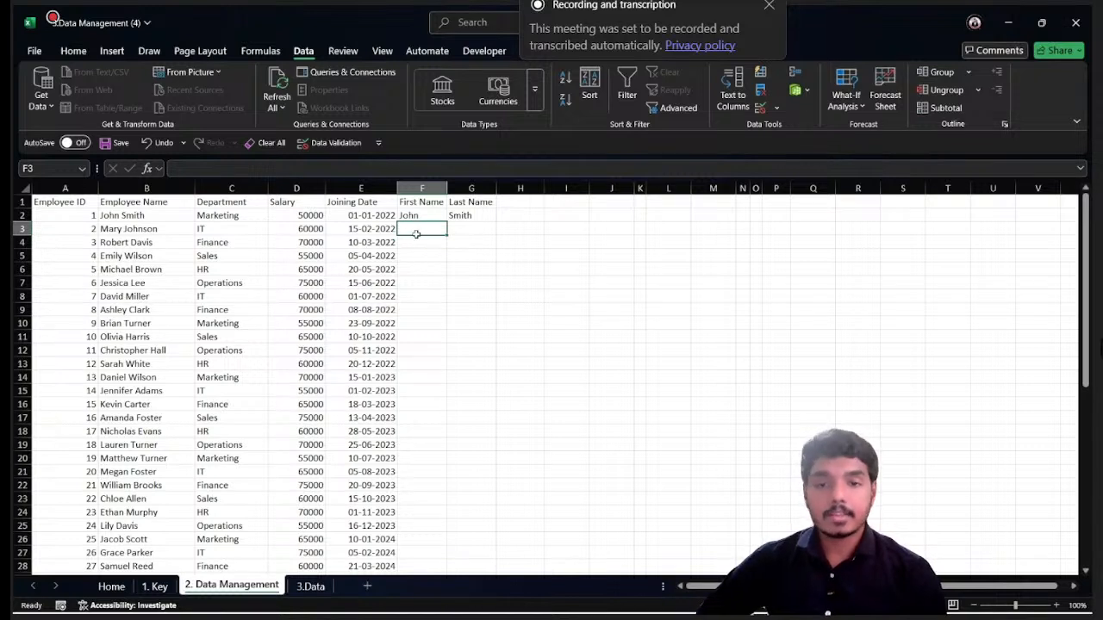
click(760, 72)
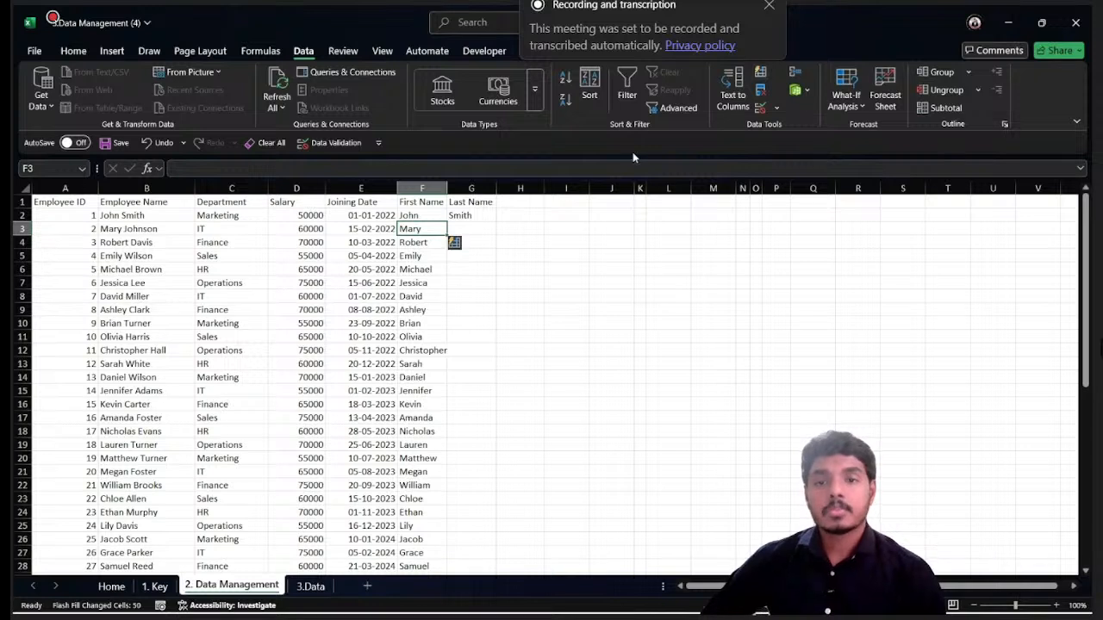
click(480, 229)
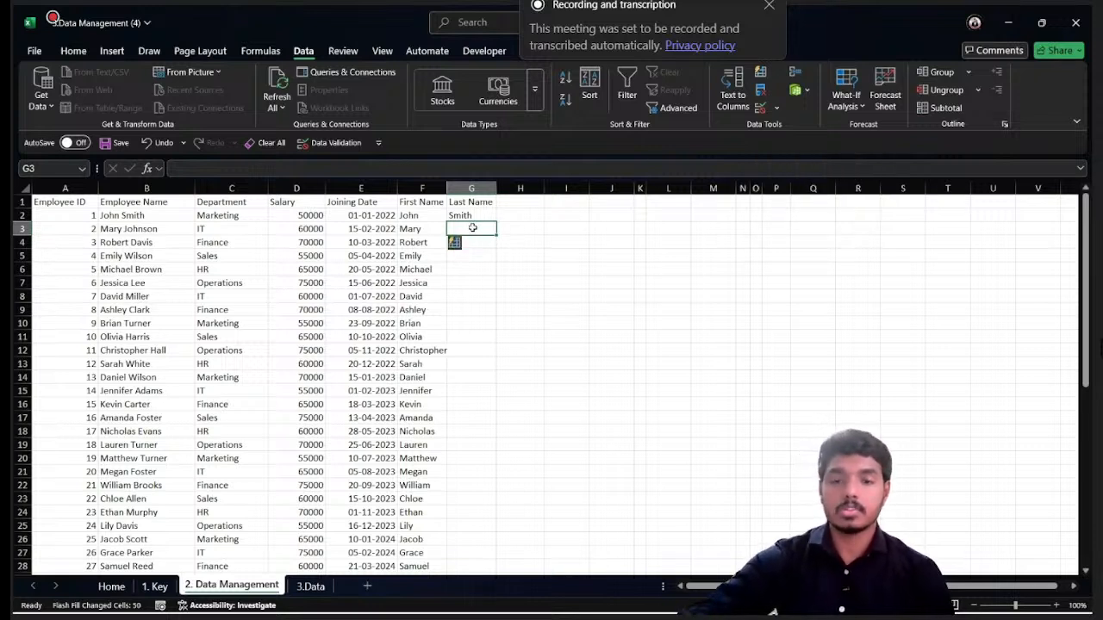
click(429, 217)
click(433, 199)
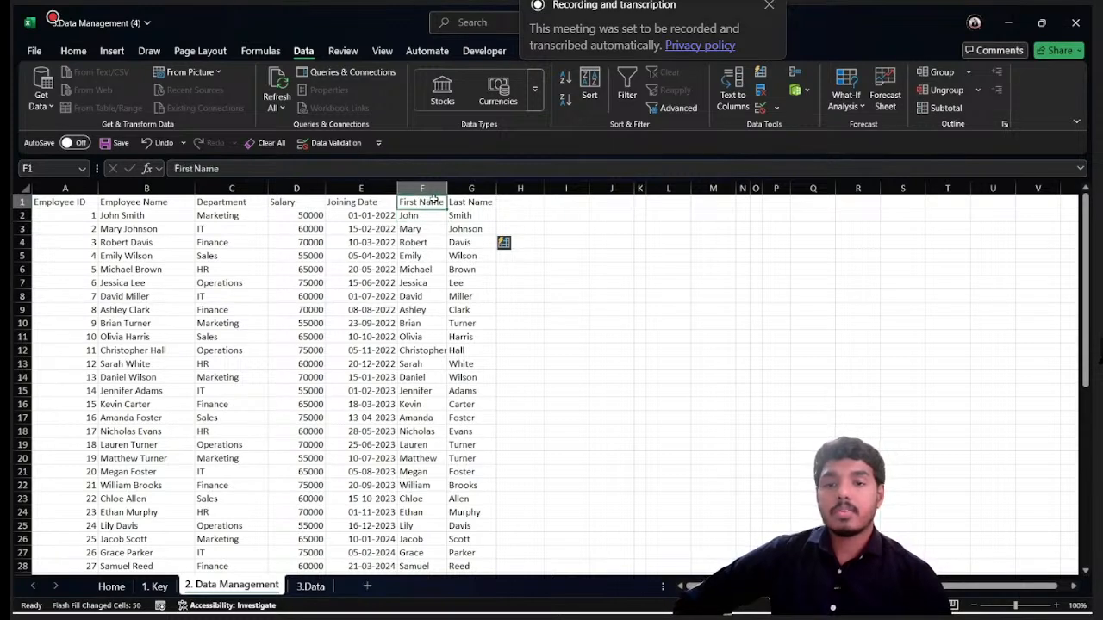
drag(433, 187, 479, 186)
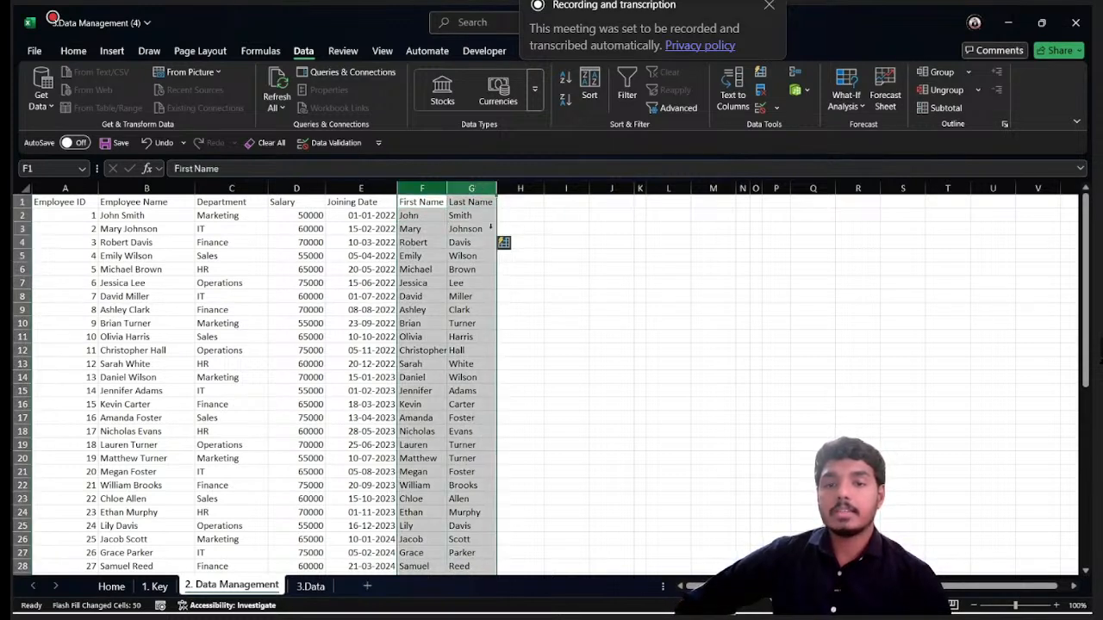
click(454, 284)
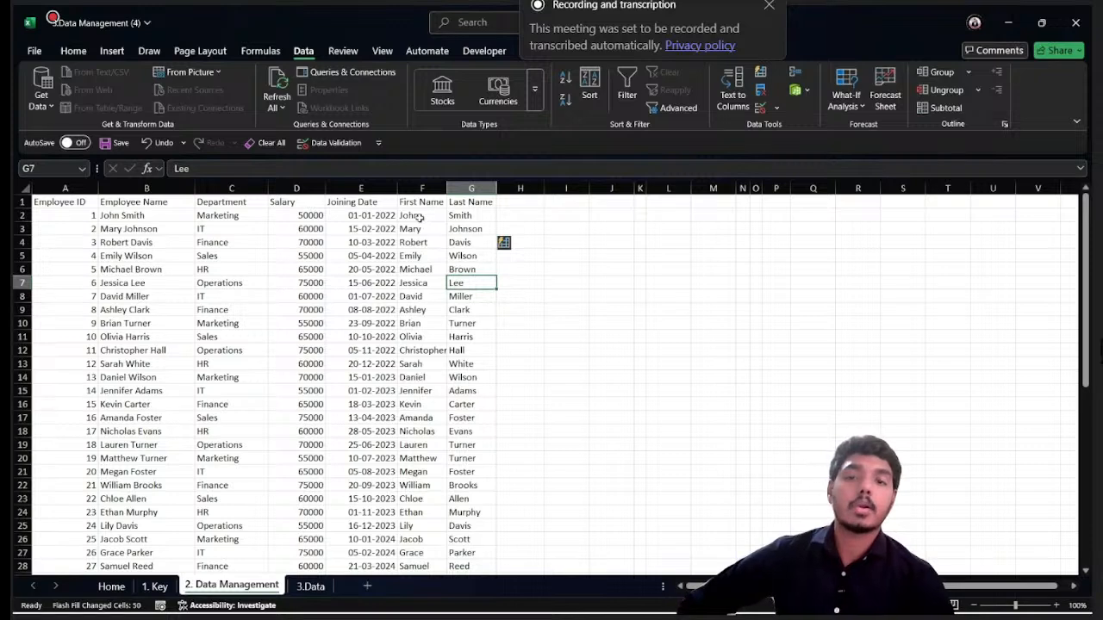
drag(420, 218, 472, 217)
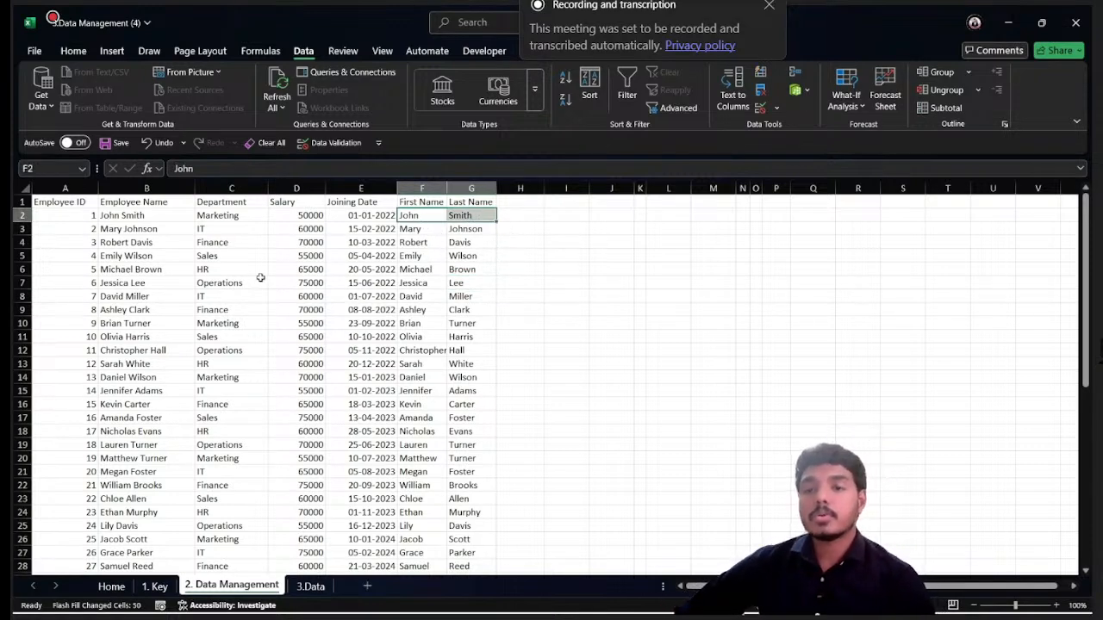
- Create duplicate records by filling the employee record in row 5 down through row 8 across columns A to G
drag(81, 256, 460, 290)
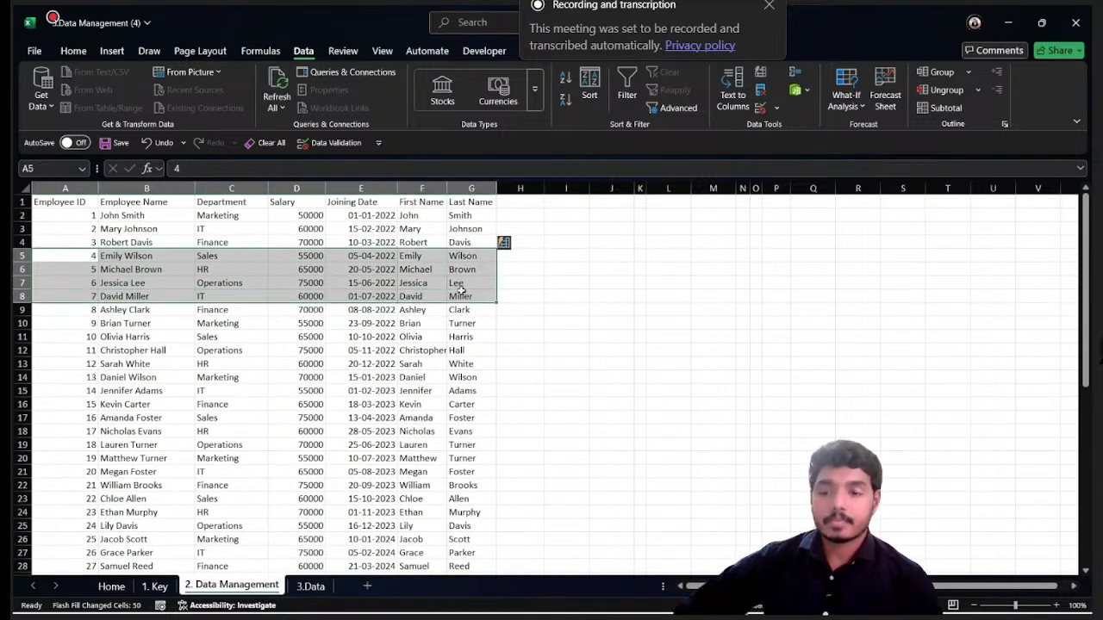
key(ctrl+d)
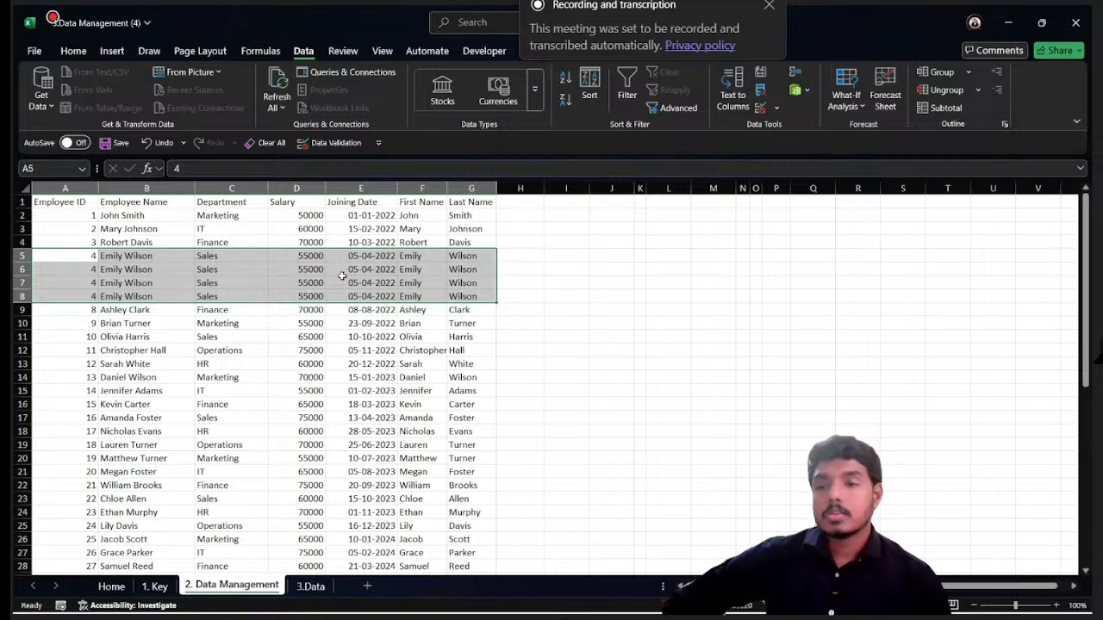
click(113, 281)
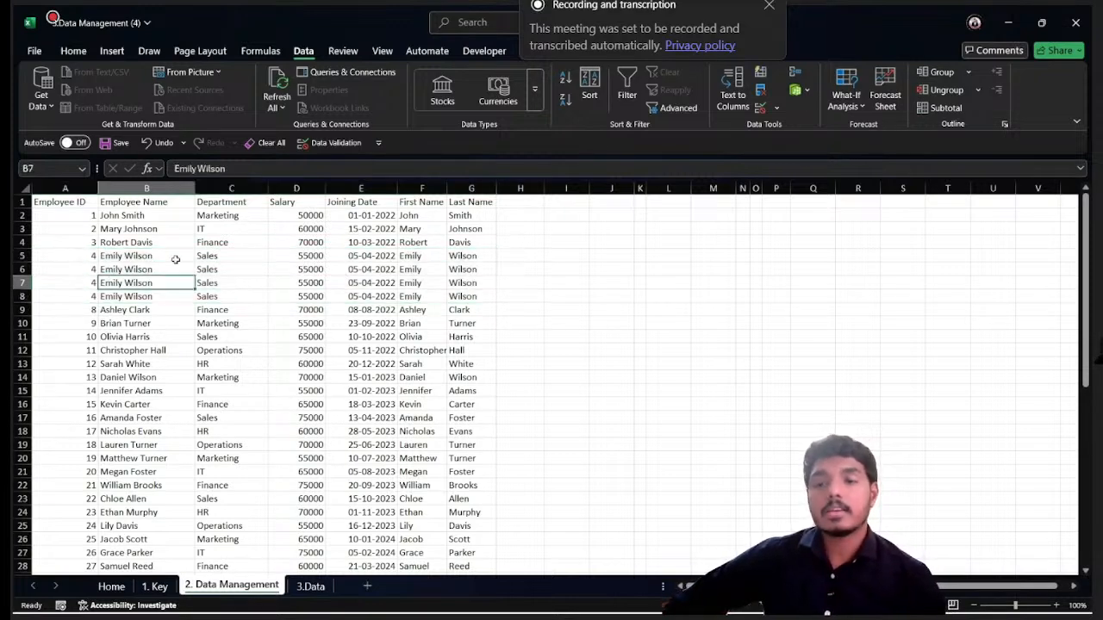
drag(64, 256, 441, 293)
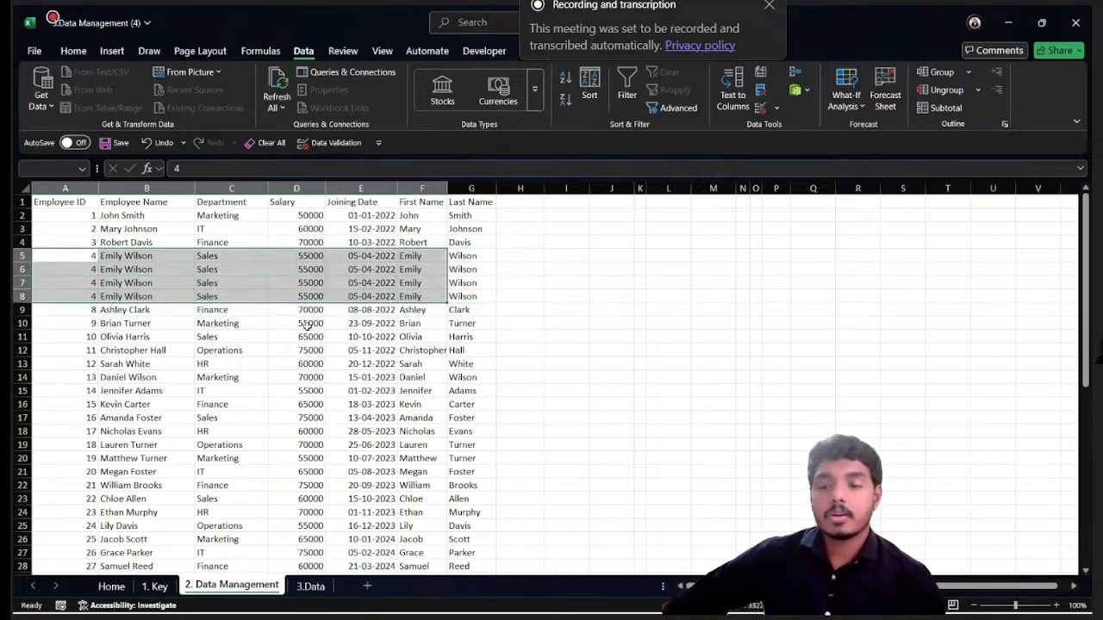
scroll(297, 341, down, 6)
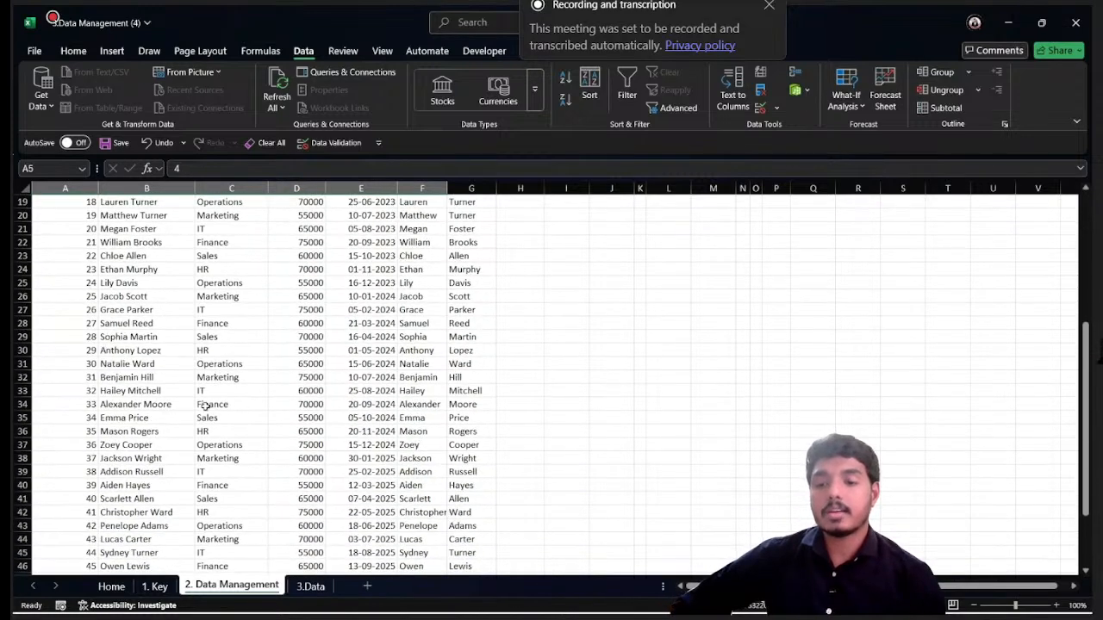
scroll(205, 407, down, 3)
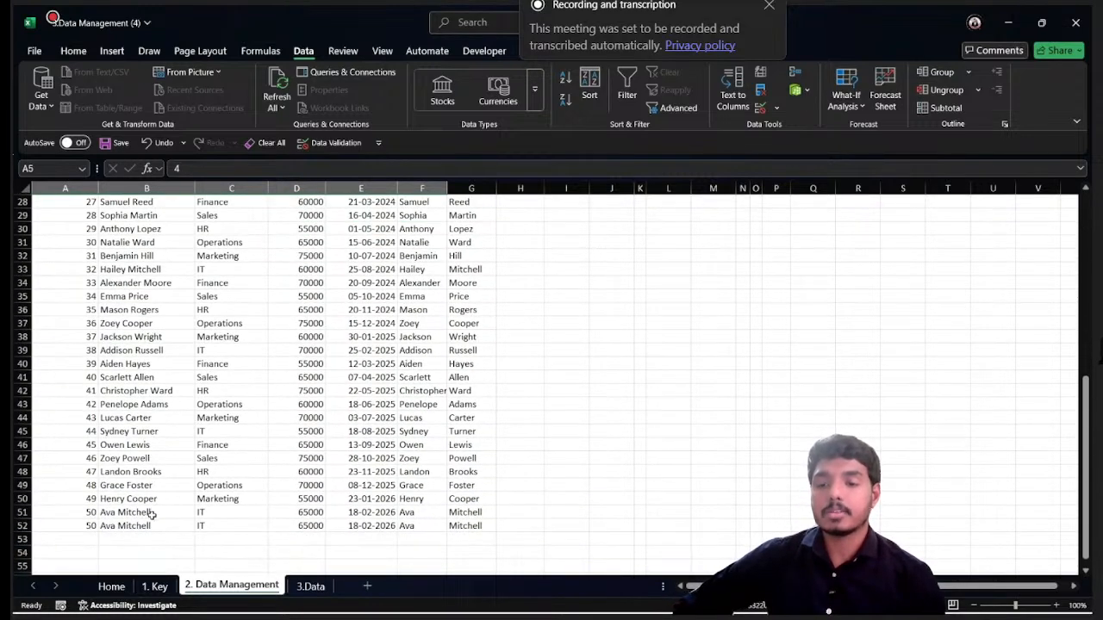
scroll(222, 283, up, 9)
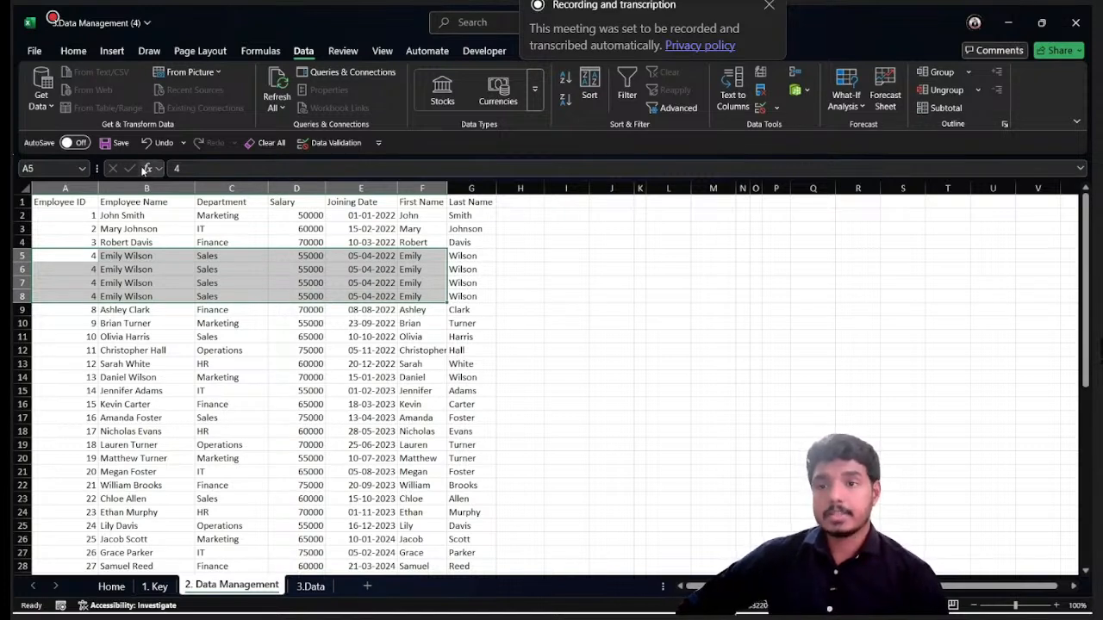
- Remove duplicate records from the employee table A1:G52, comparing all columns and treating the first row as headers
click(64, 200)
key(ctrl+shift+Right)
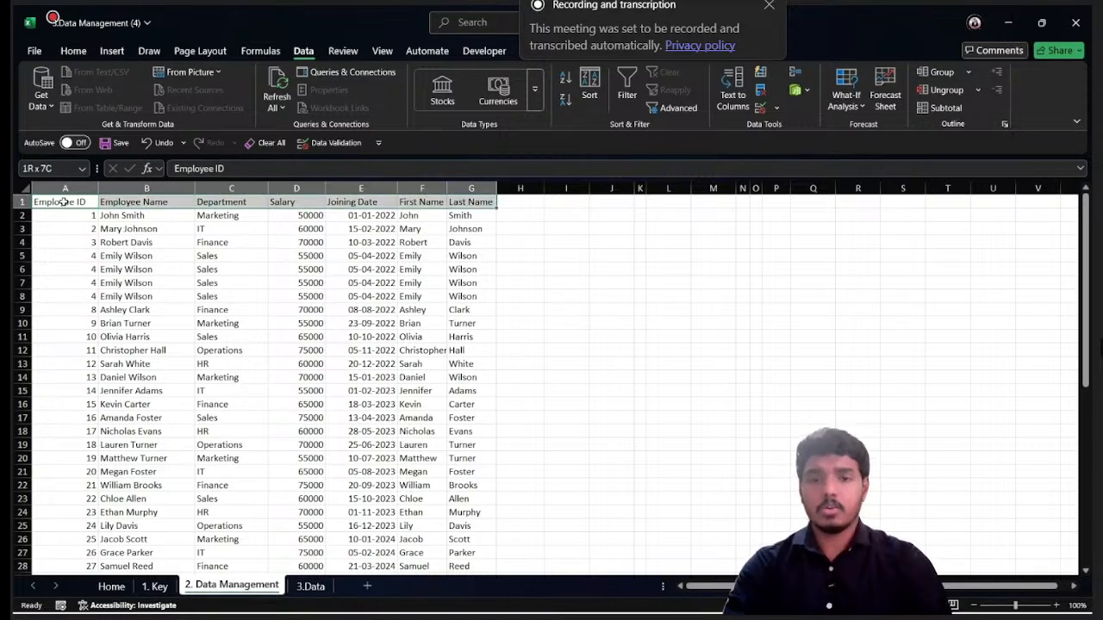
key(ctrl+shift+Down)
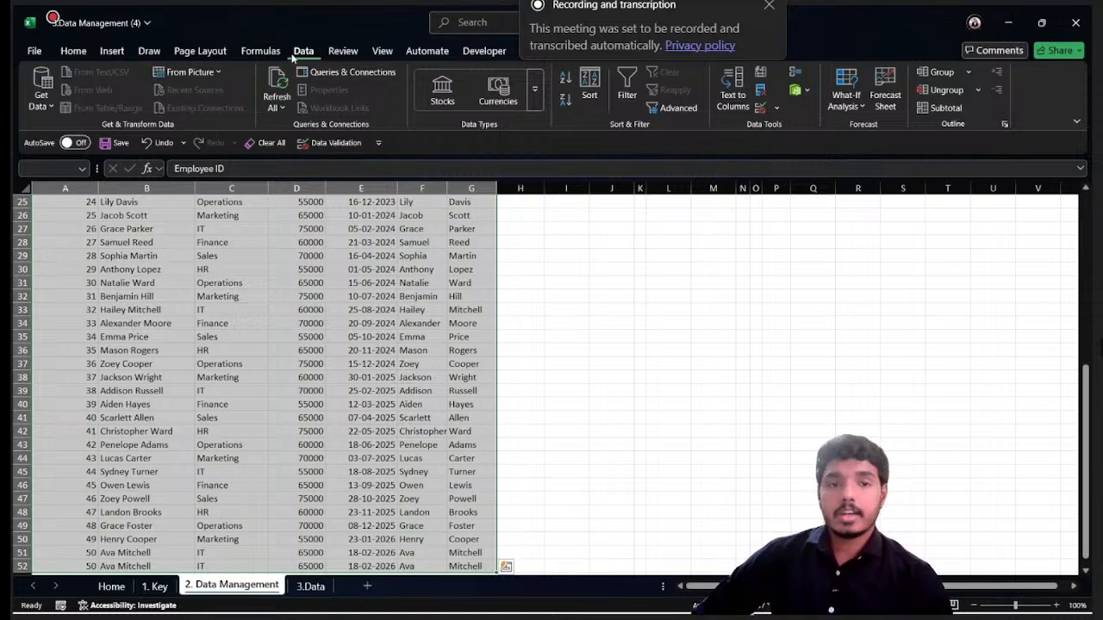
click(760, 94)
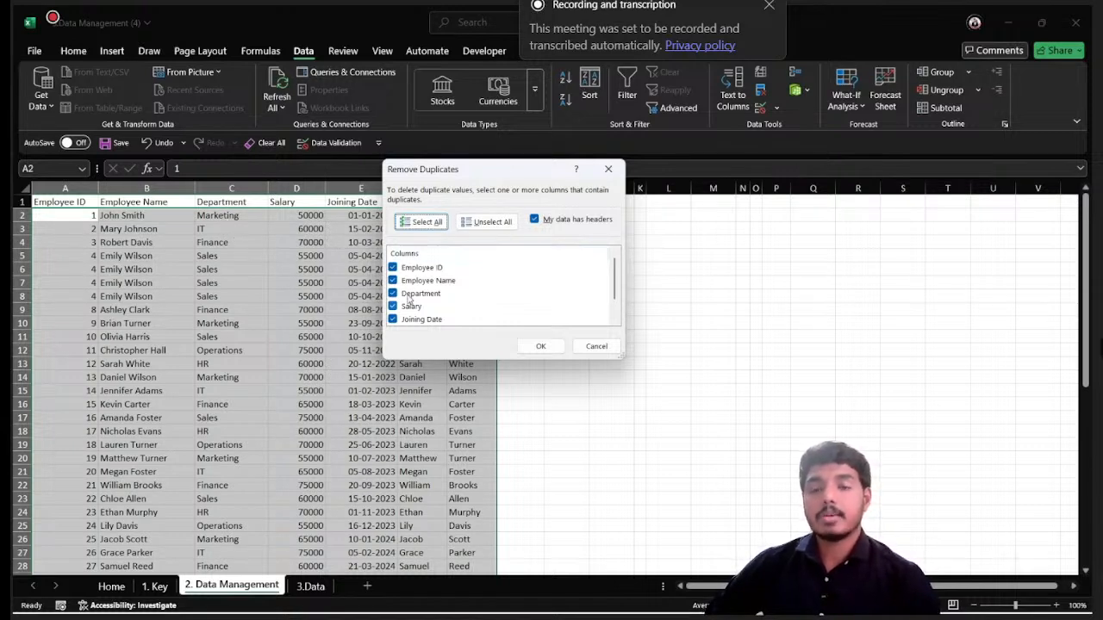
scroll(491, 297, down, 1)
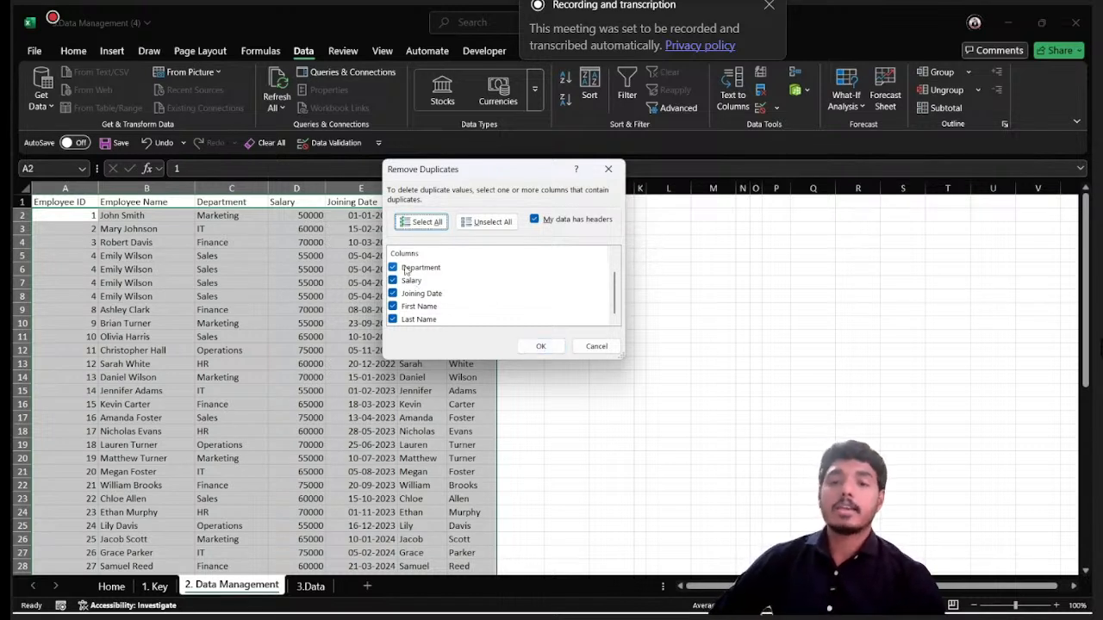
scroll(410, 293, up, 1)
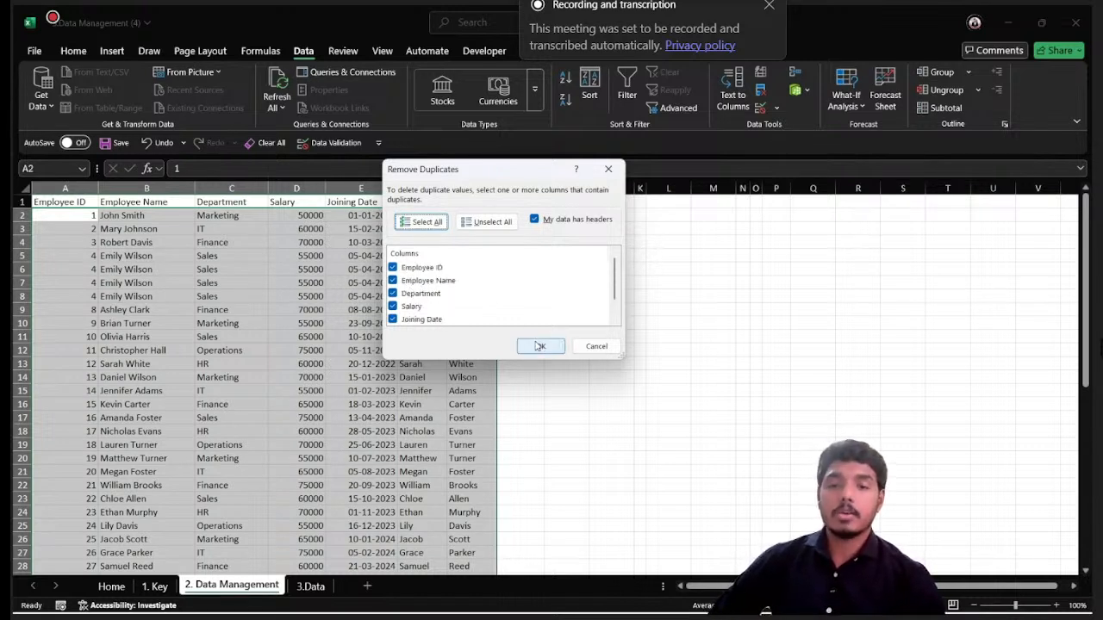
click(538, 346)
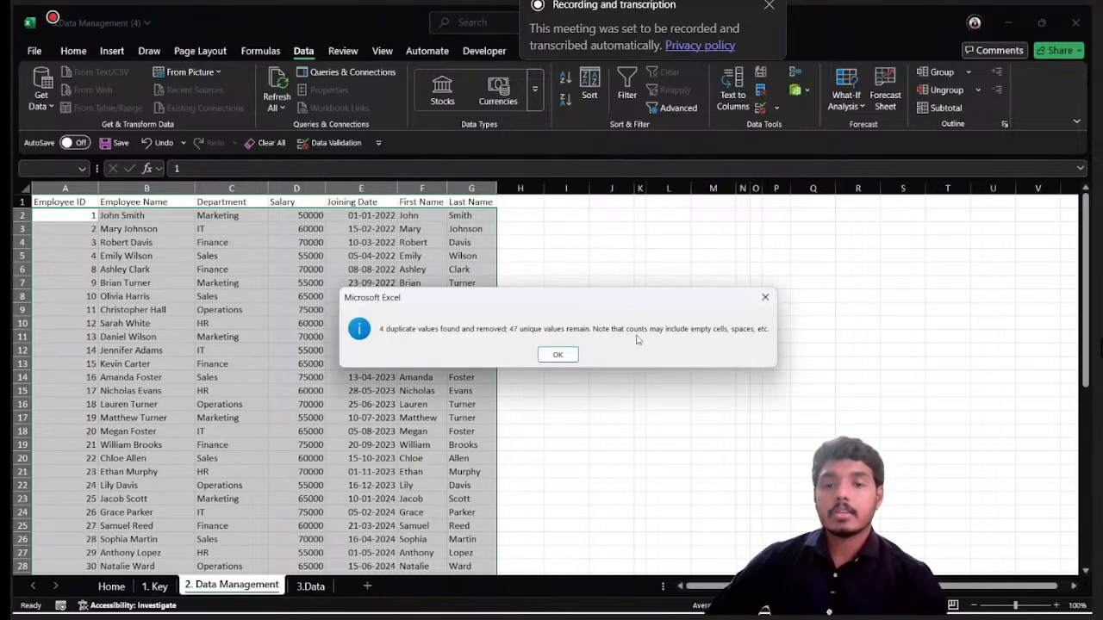
click(559, 357)
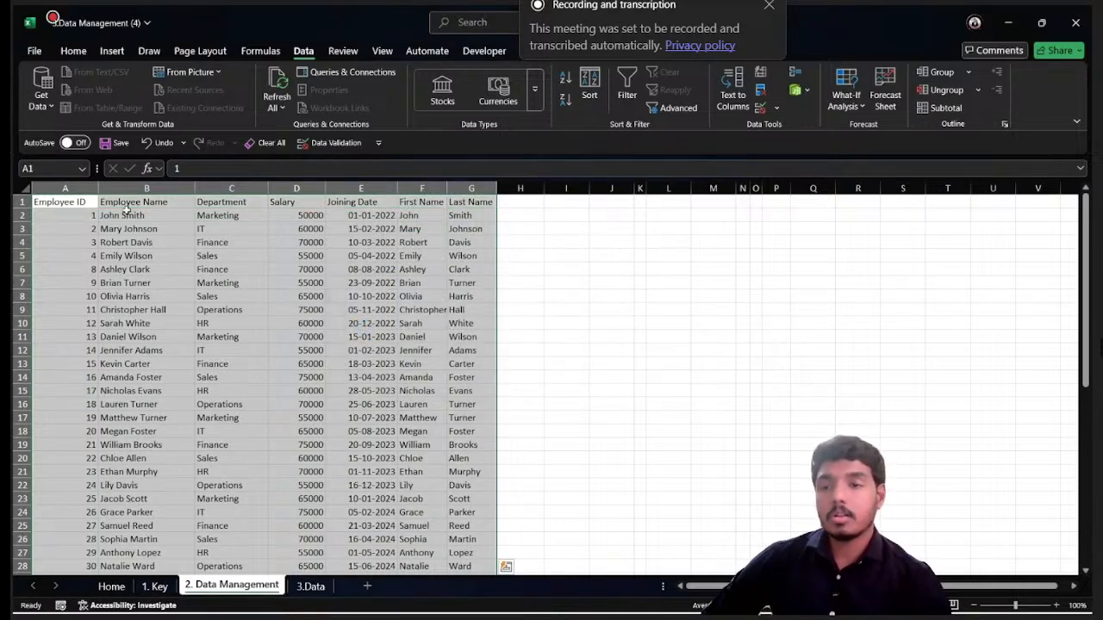
scroll(287, 277, down, 4)
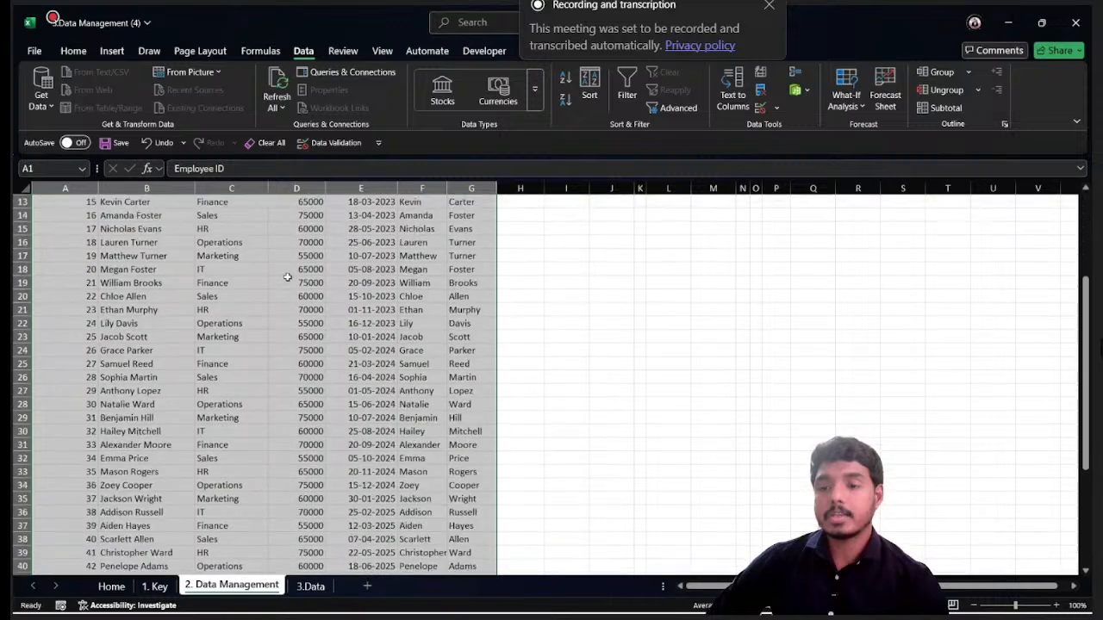
scroll(287, 277, down, 4)
scroll(288, 277, up, 7)
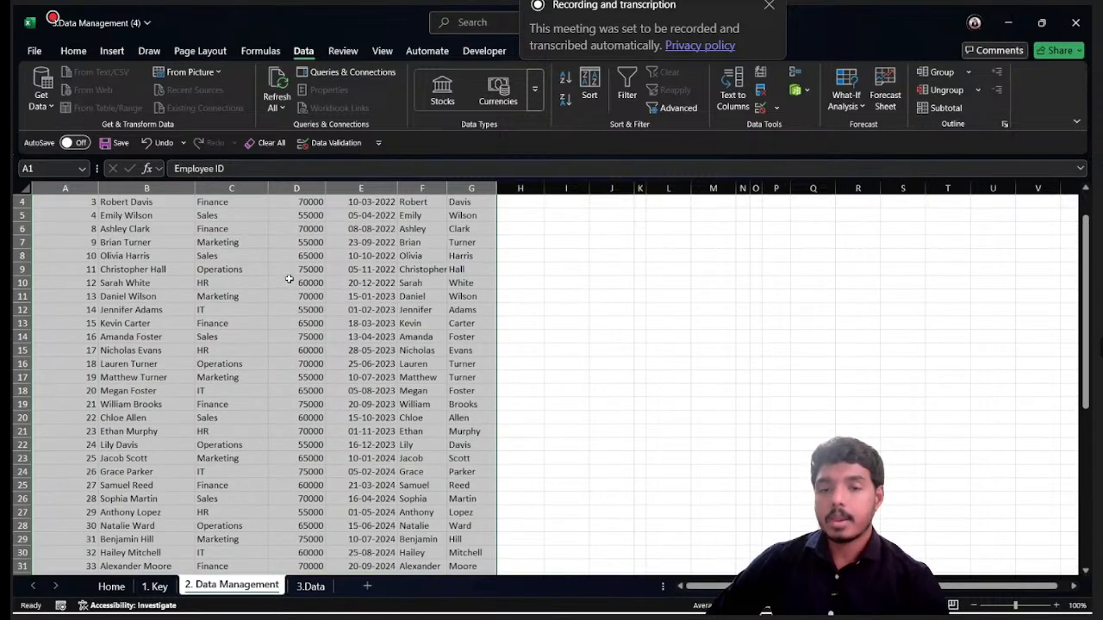
scroll(289, 279, up, 1)
click(77, 228)
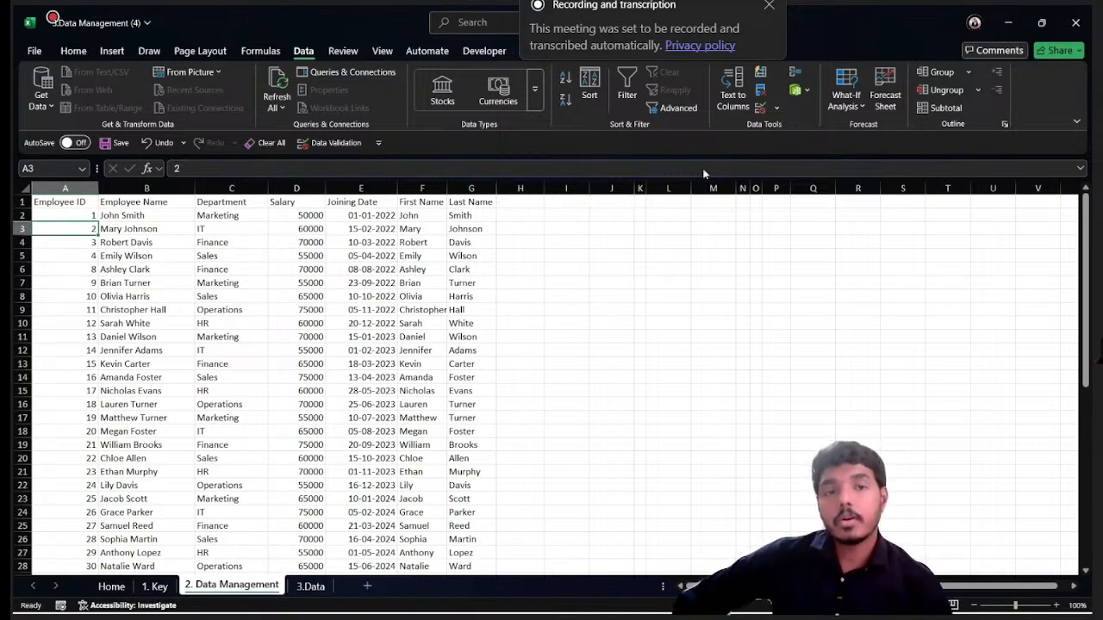
click(760, 108)
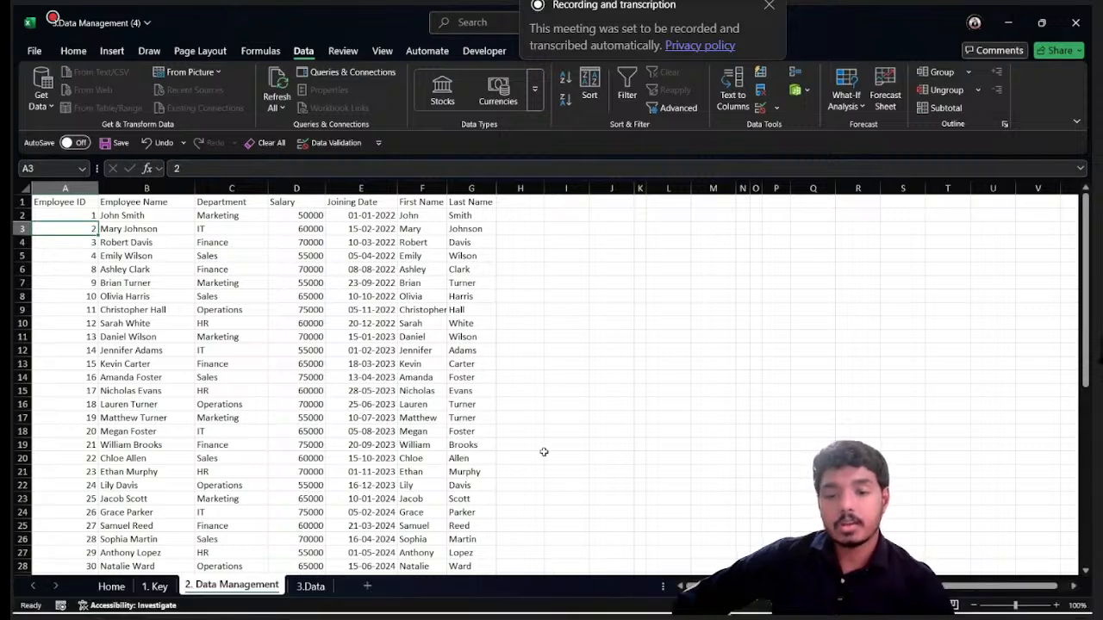
click(480, 217)
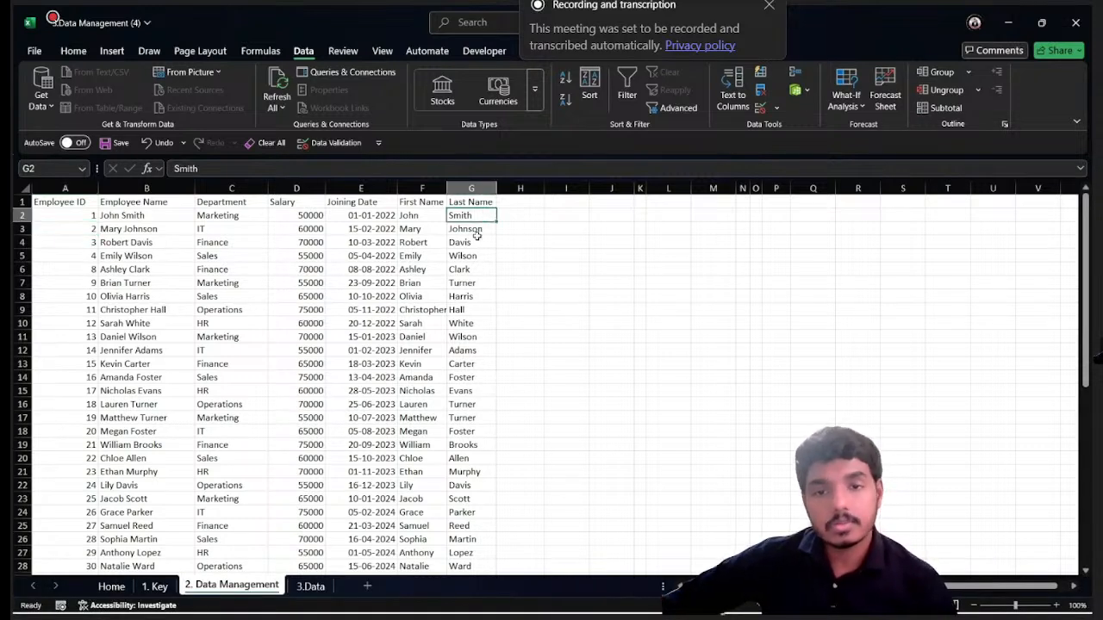
click(465, 260)
click(480, 230)
click(611, 230)
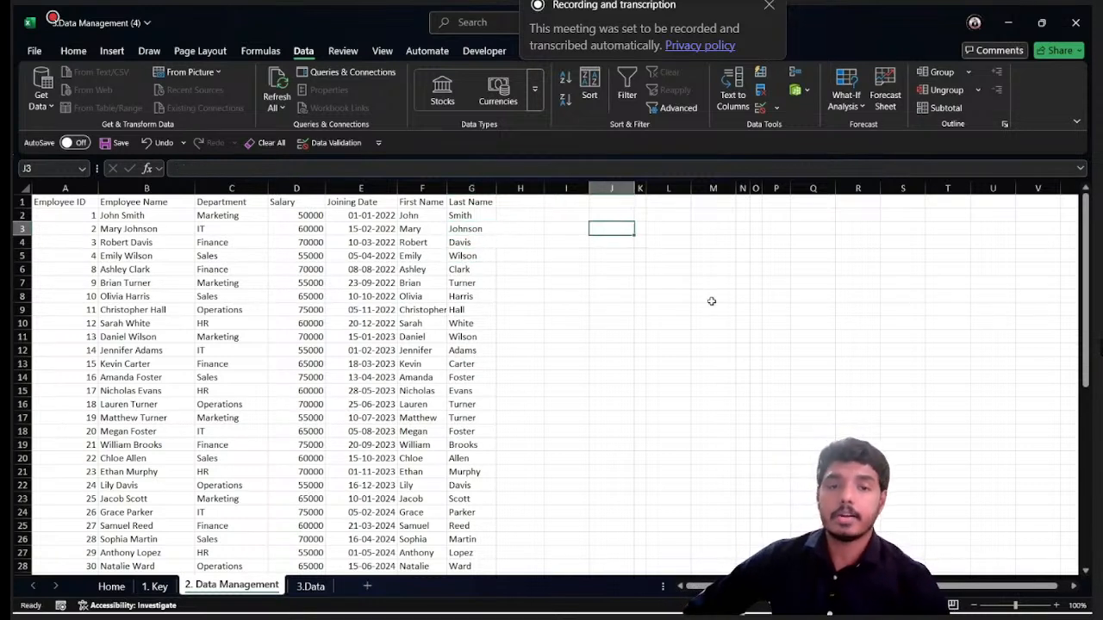
- Enter the labels Emp Name in L3 and Emp Dep in L4 beside the employee table
click(659, 235)
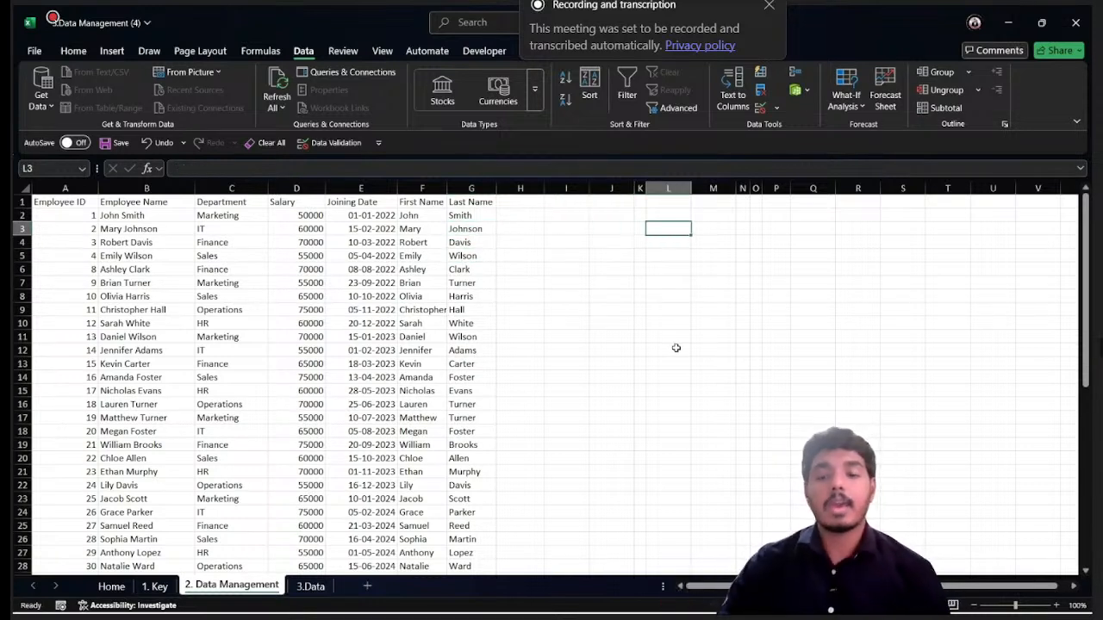
text(Emp Name)
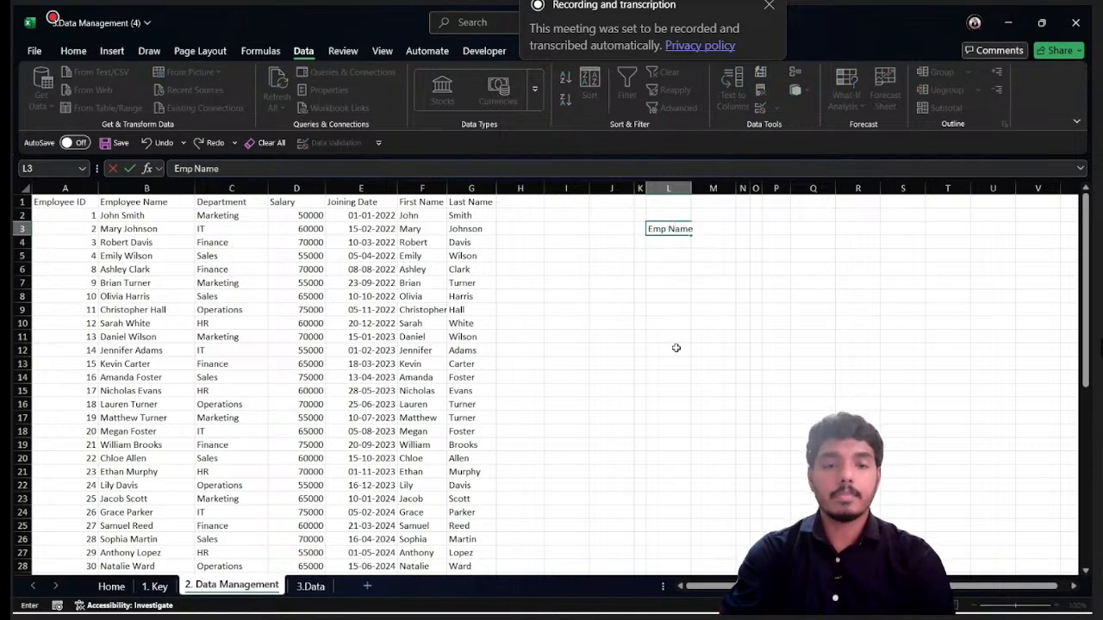
key(Return)
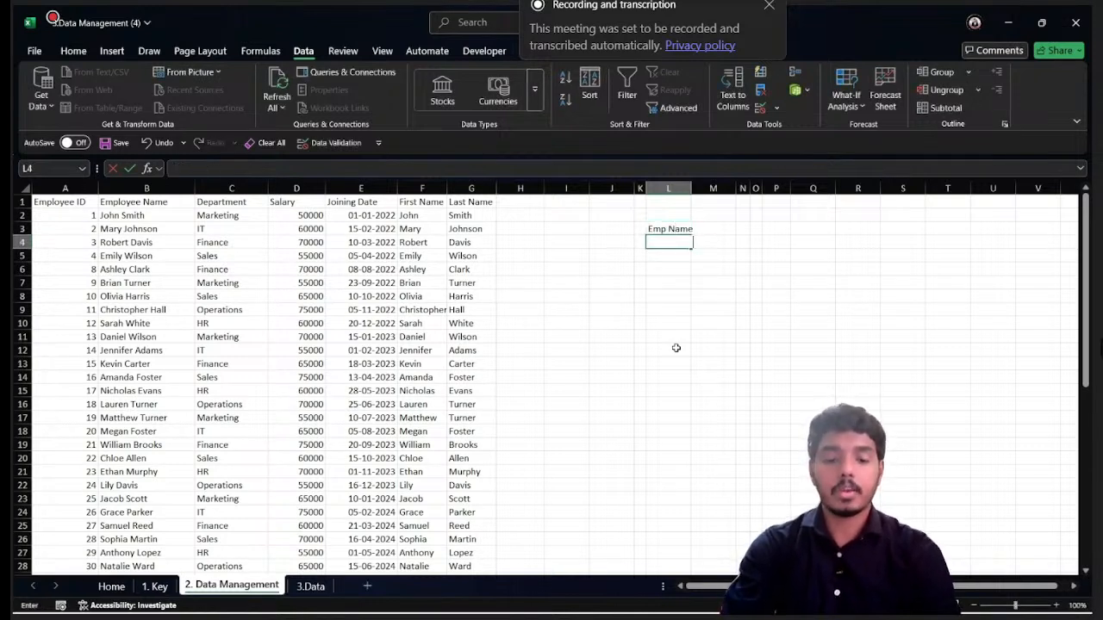
text(Emp)
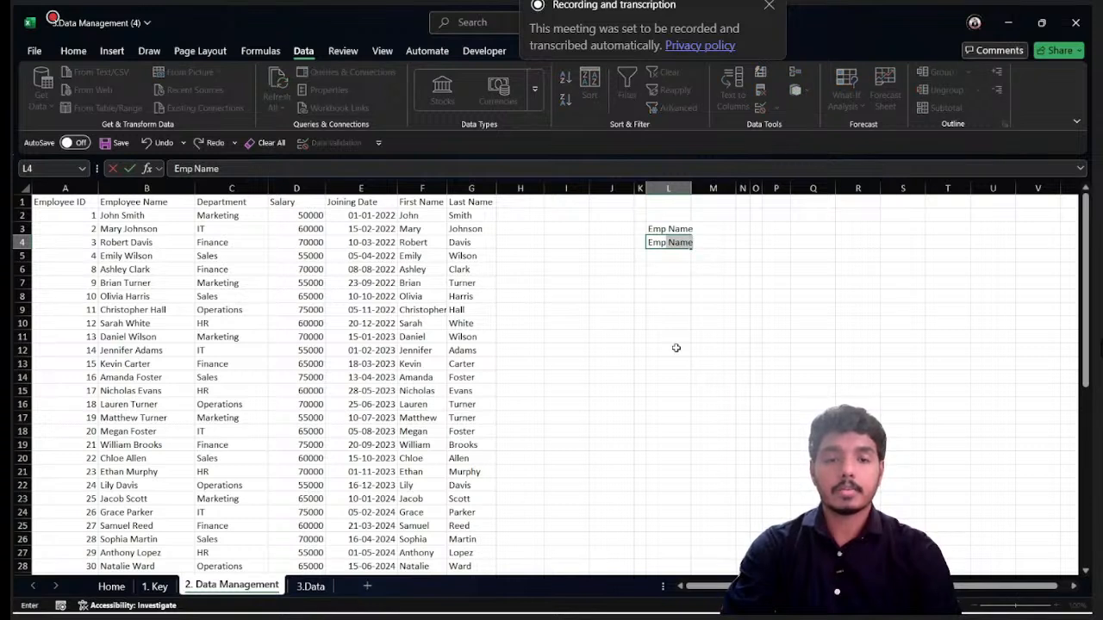
text( Dep)
key(Return)
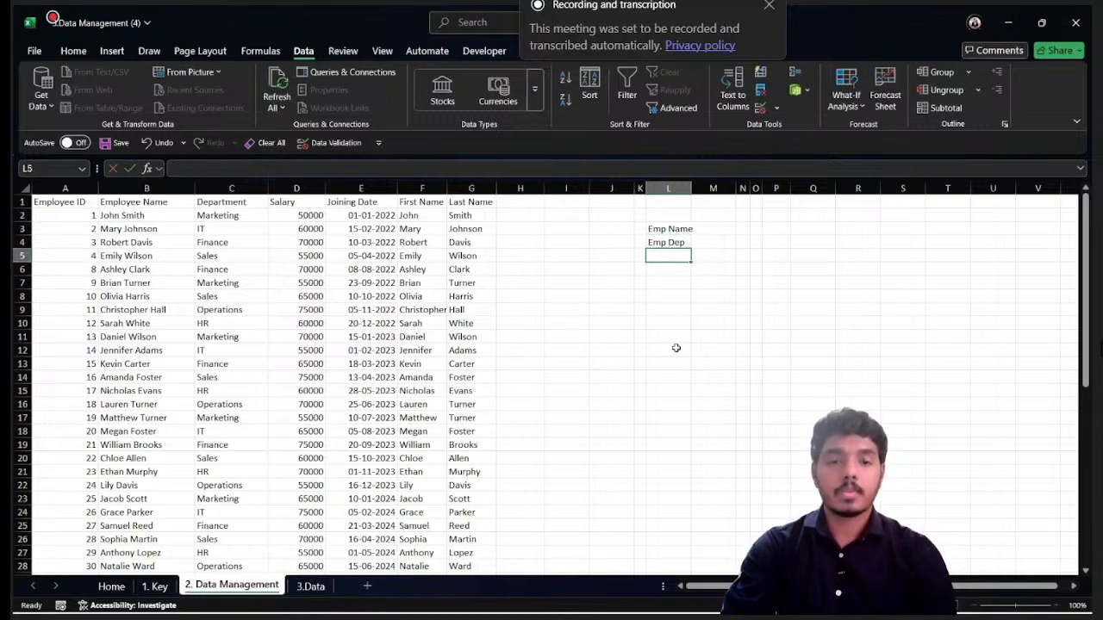
- Enter the label Salary in L5 and widen columns L and M slightly
key(Up)
key(Right)
key(Up)
key(Right)
key(Left)
key(Down)
key(Down)
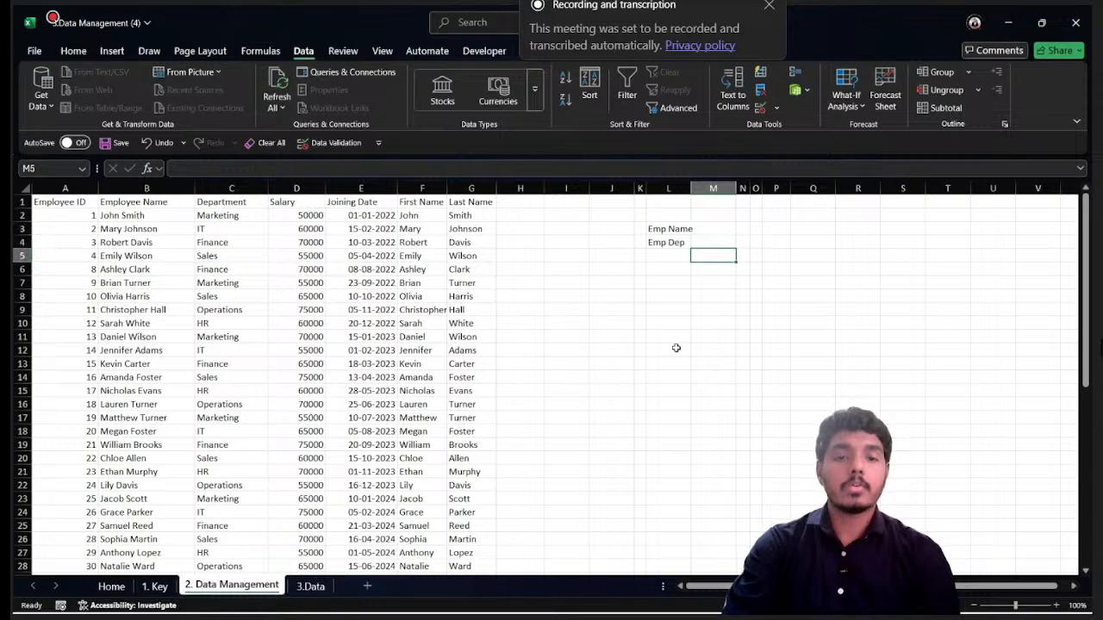
key(Left)
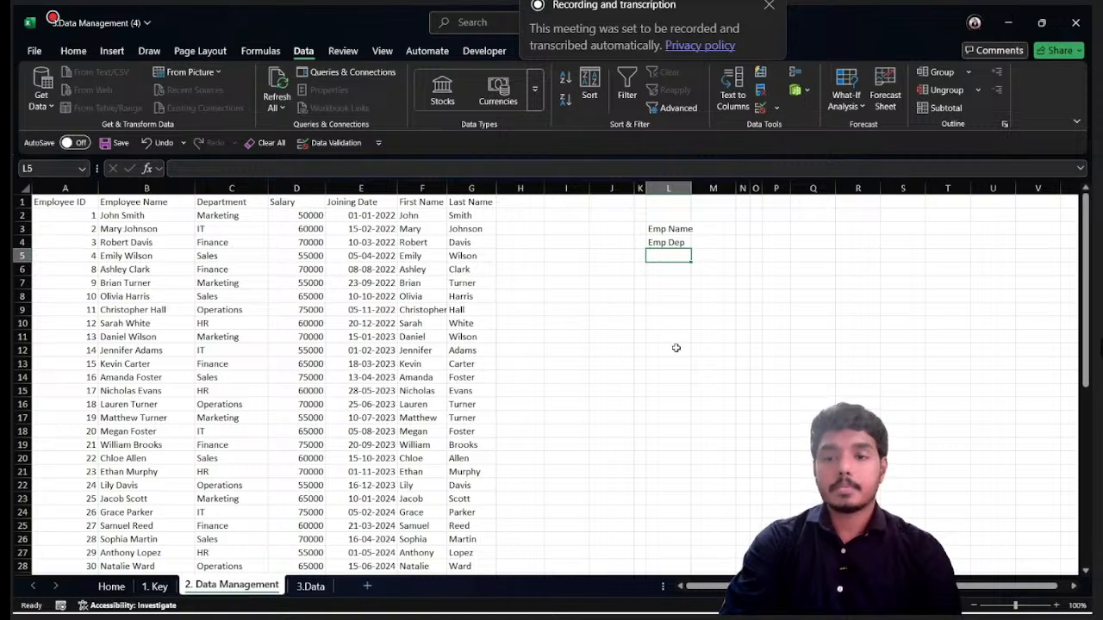
text(E)
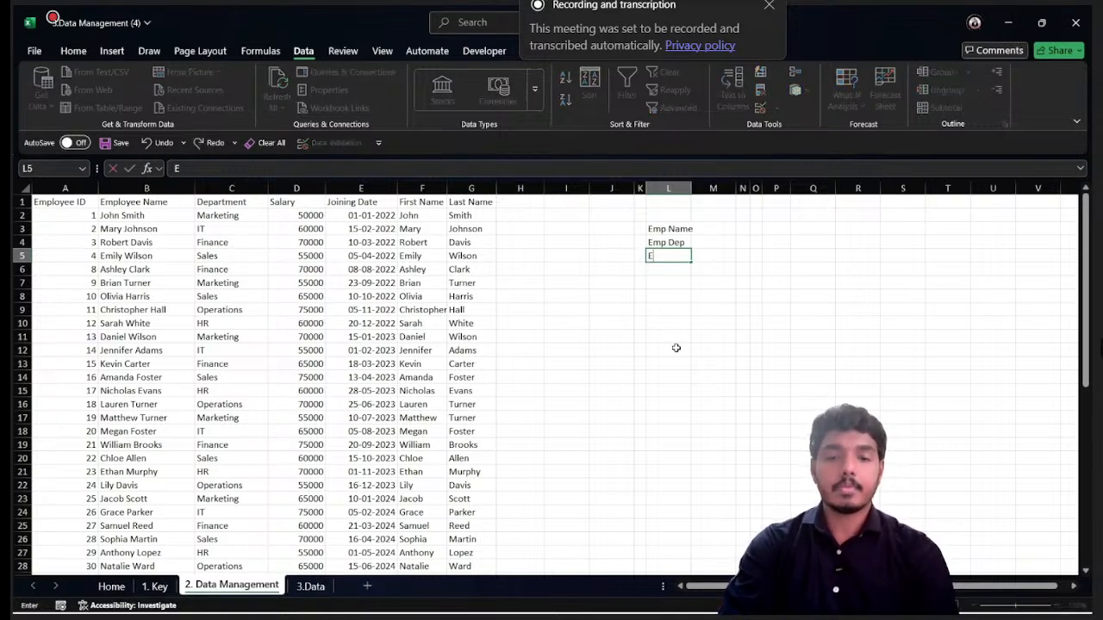
text(S)
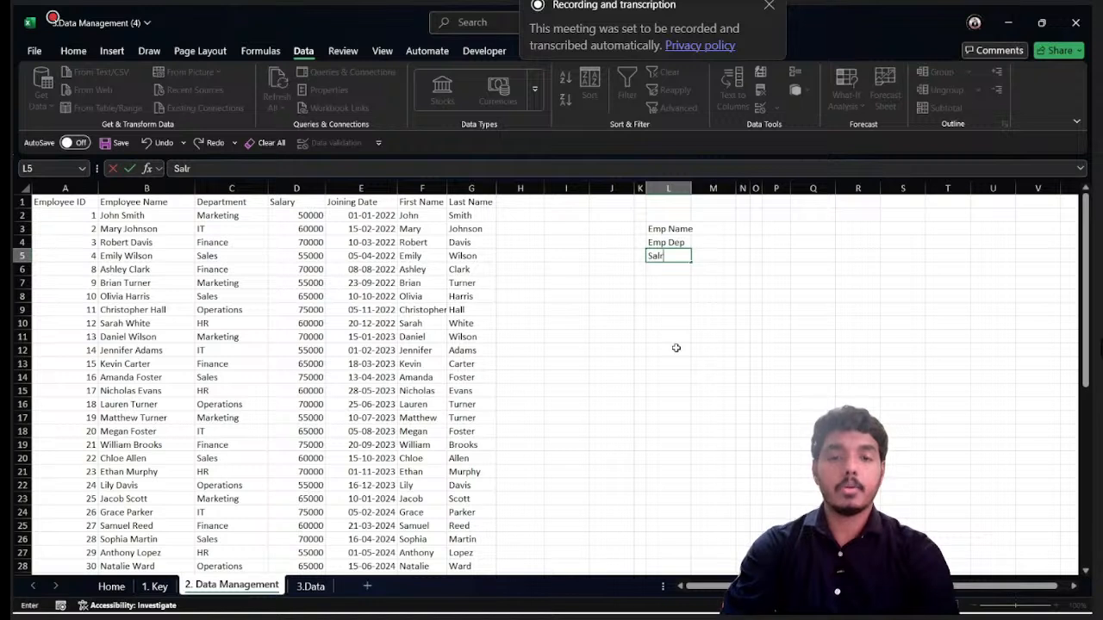
text(alary)
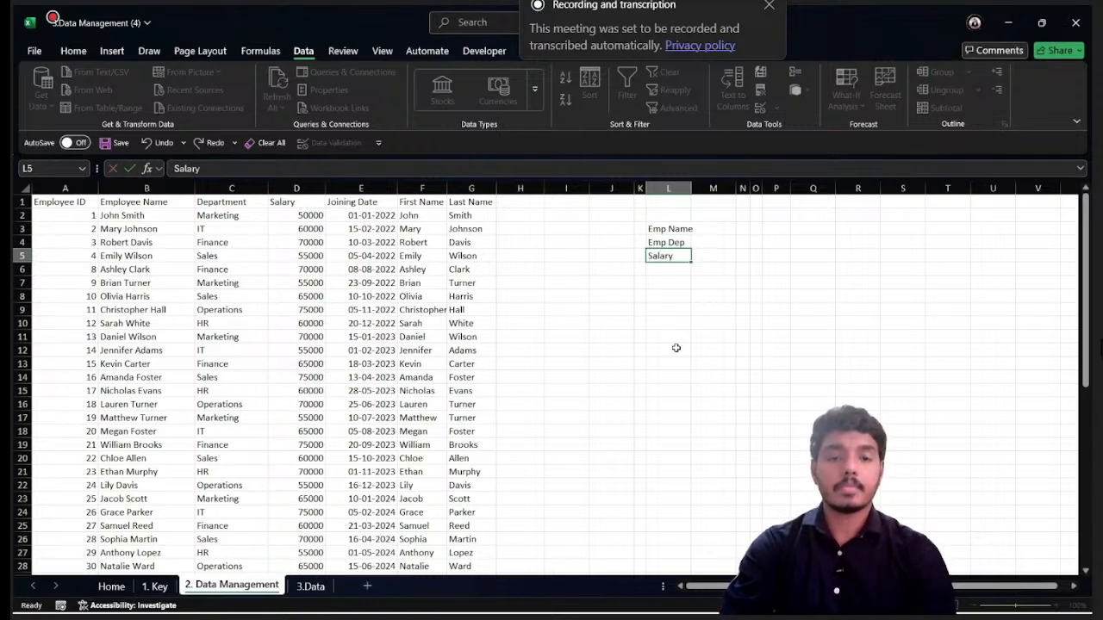
key(Return)
key(Up)
key(Right)
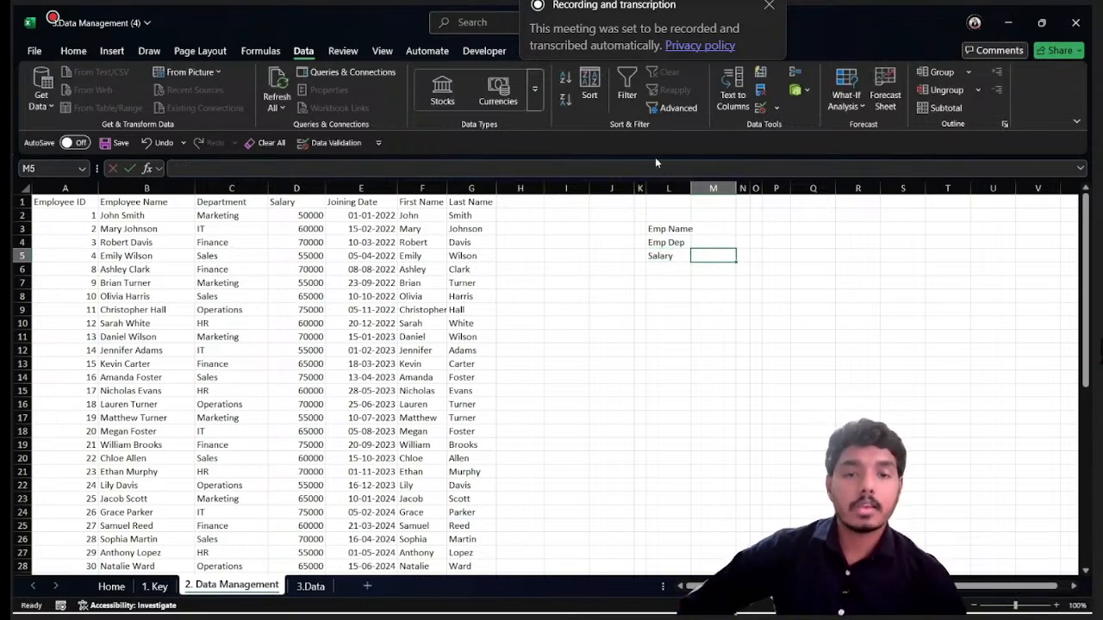
drag(690, 187, 761, 188)
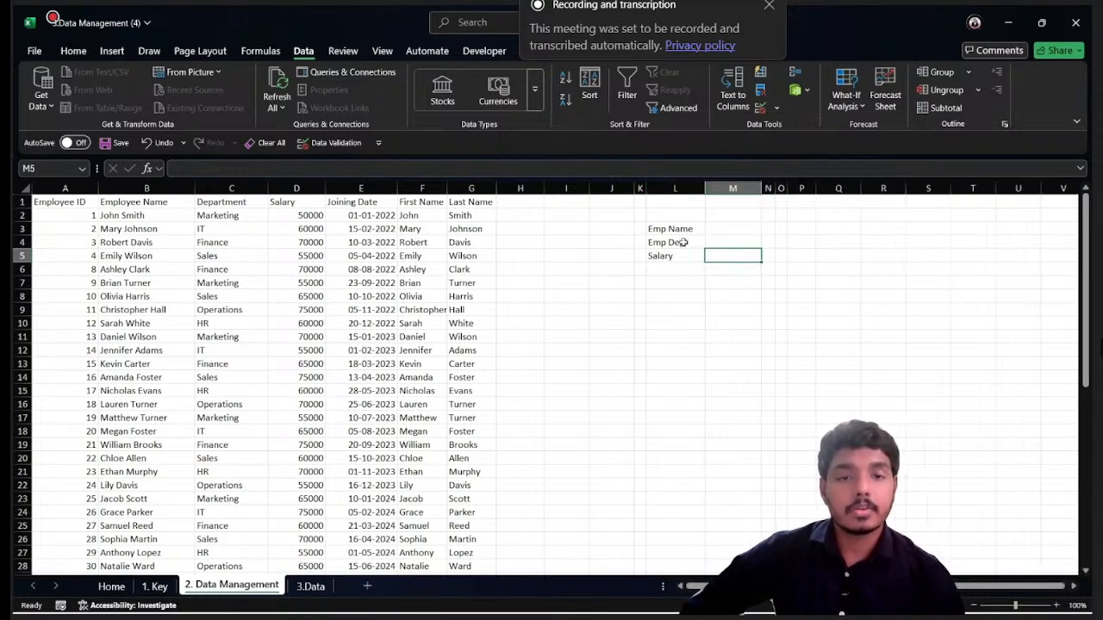
click(726, 226)
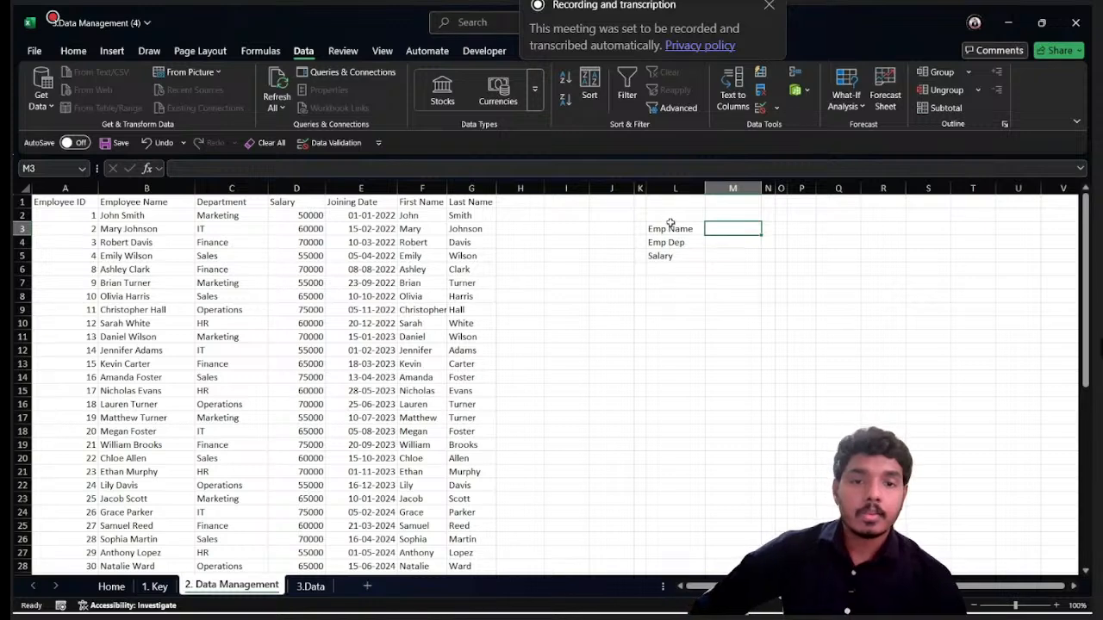
- Format the Emp Name and Emp Dep label cells L3:L4 with a dark blue-gray fill and white font
drag(670, 226, 671, 243)
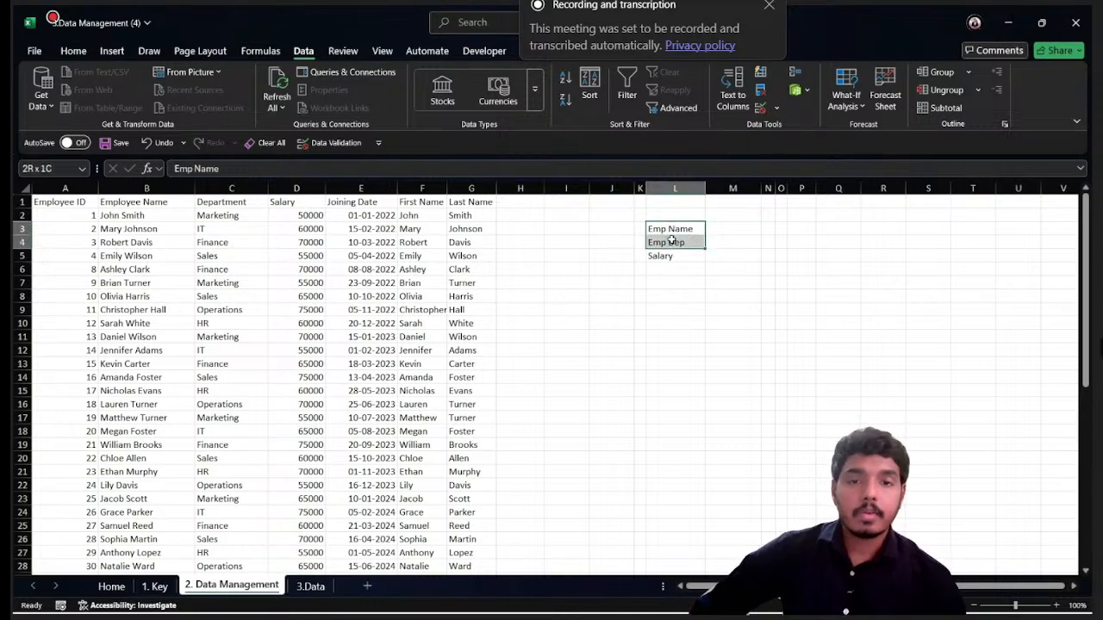
click(73, 51)
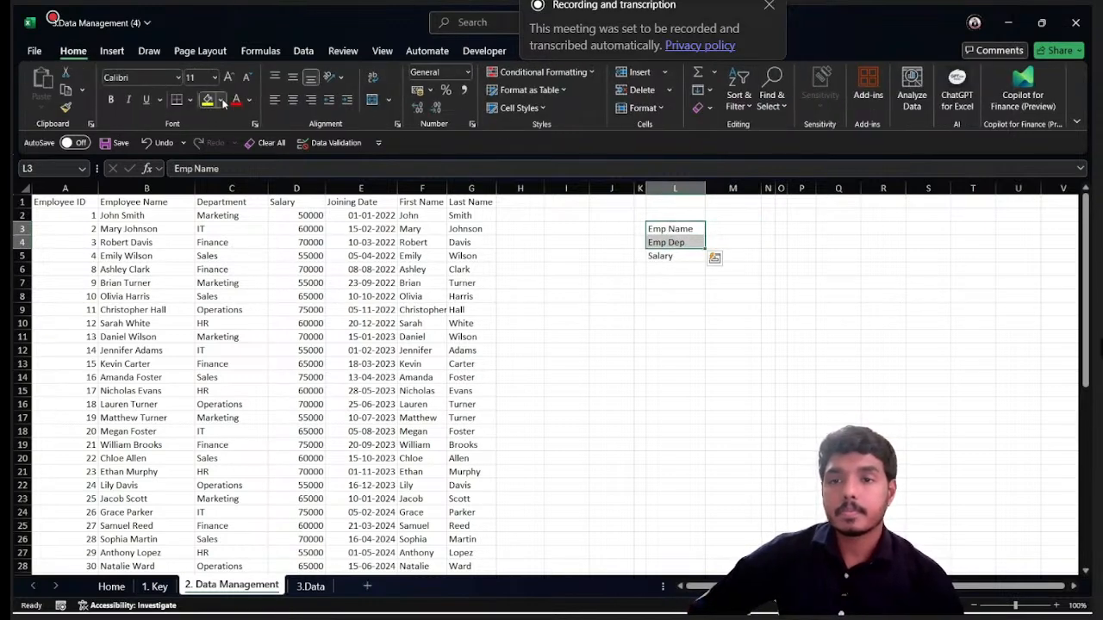
click(221, 102)
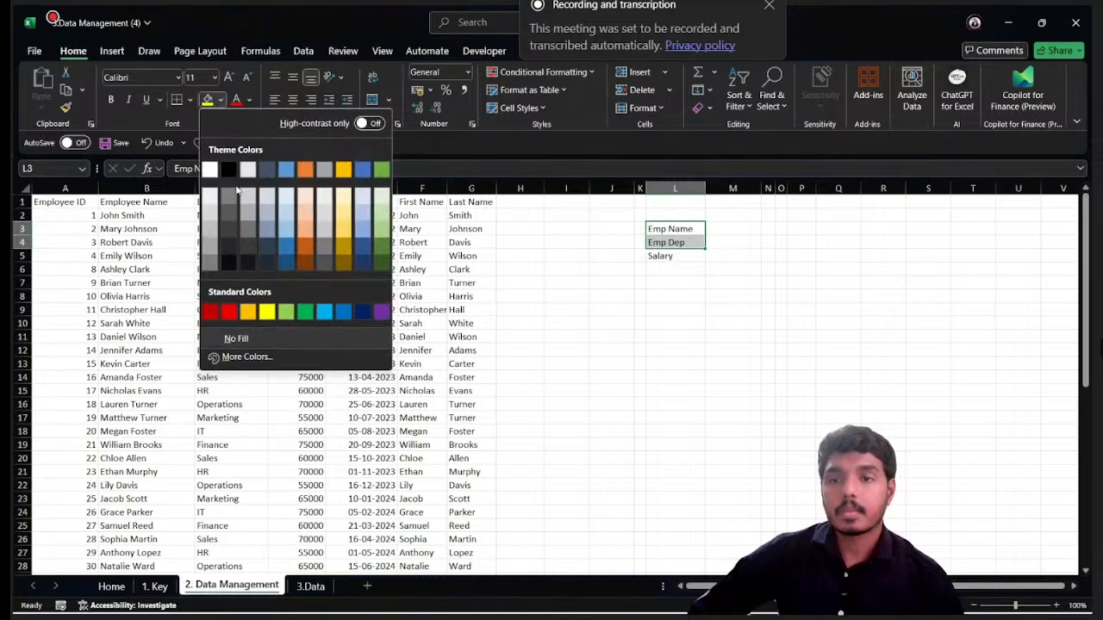
click(267, 248)
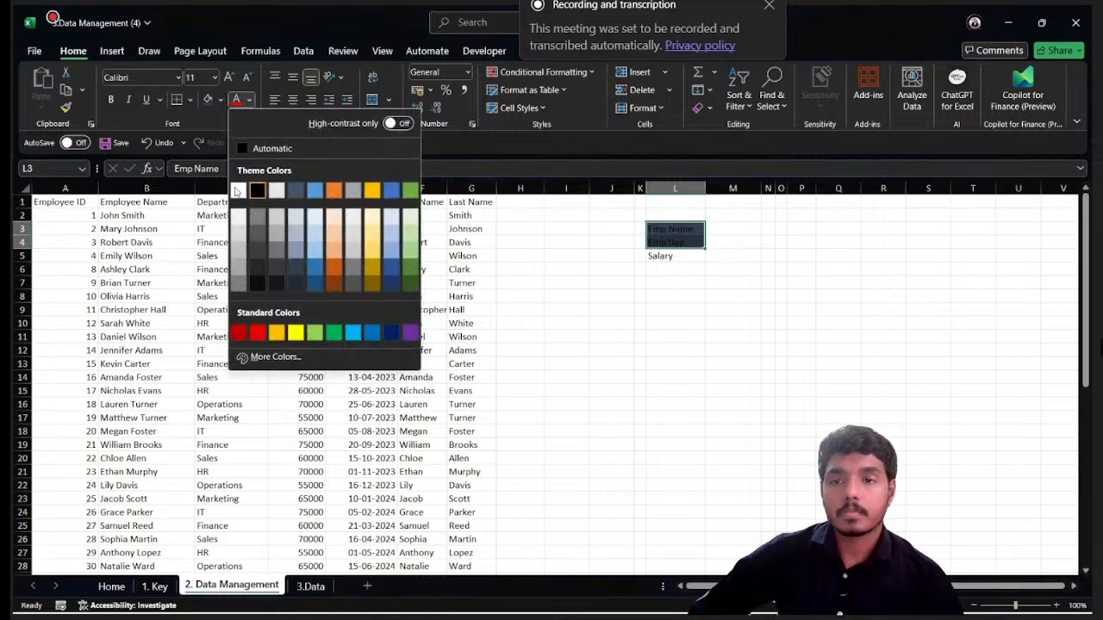
click(236, 186)
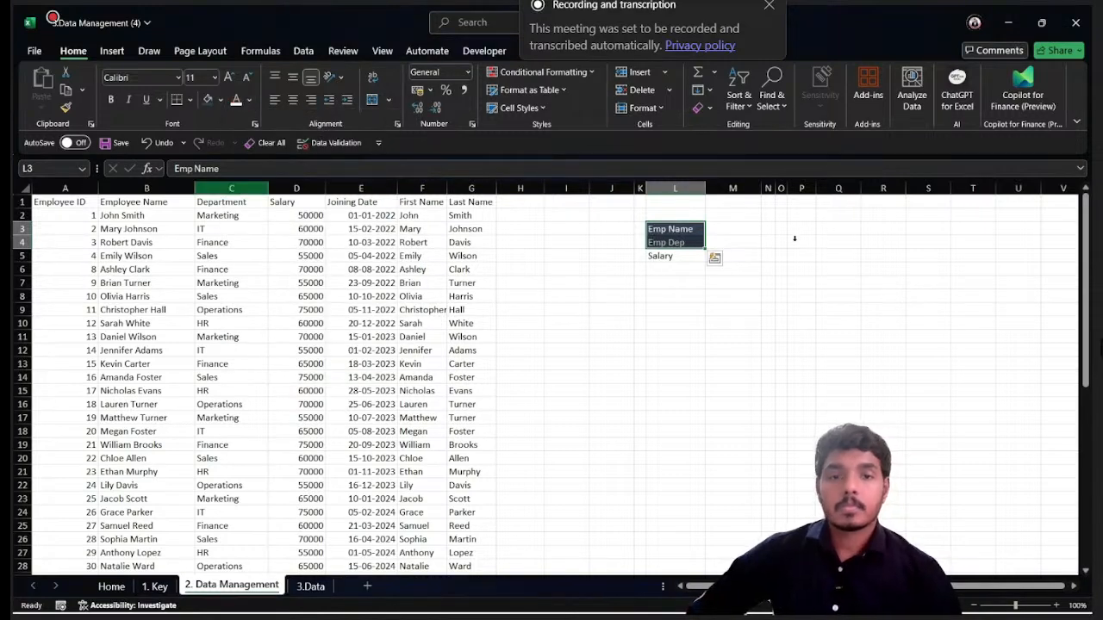
click(733, 229)
click(727, 247)
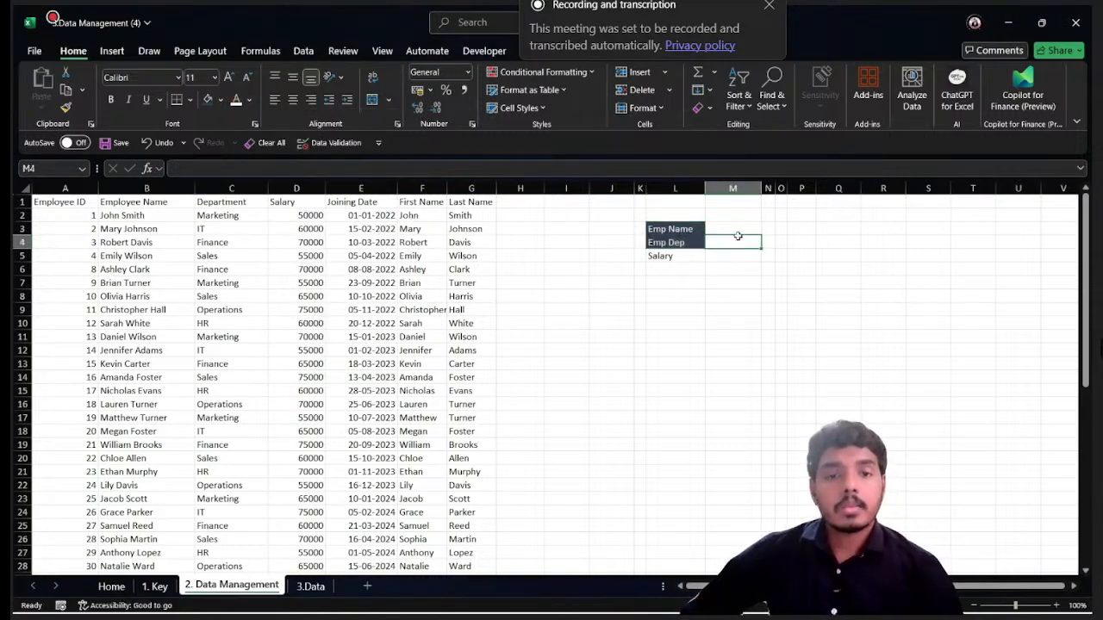
click(743, 231)
click(740, 241)
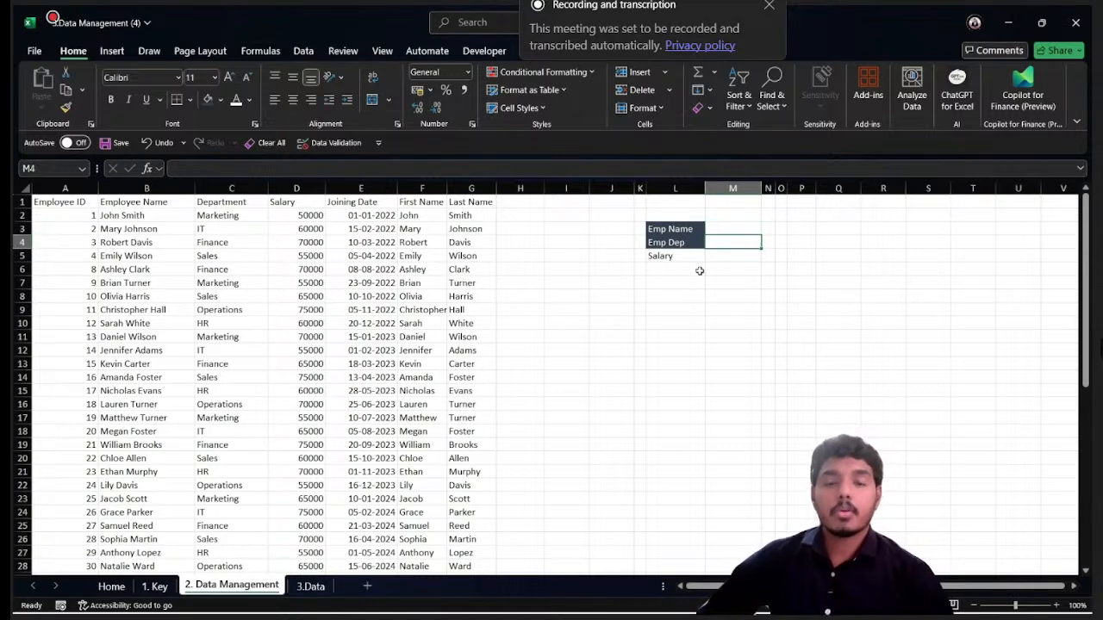
click(737, 226)
click(732, 241)
- Begin a VLOOKUP formula in the Salary cell M5 with M3 as the lookup value
click(721, 256)
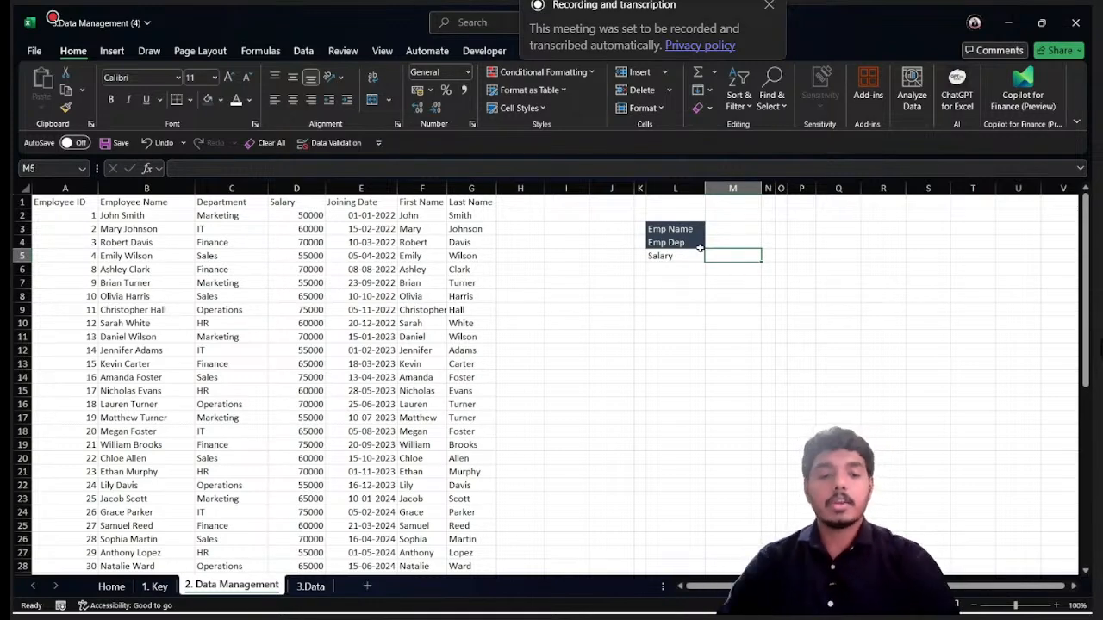
text(=vl)
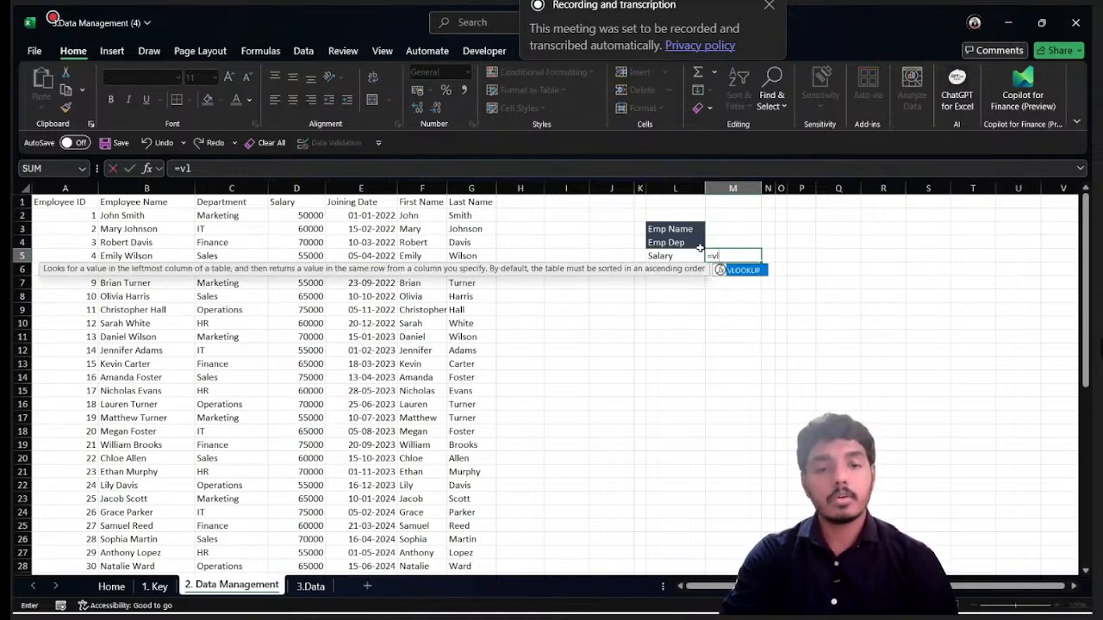
key(Tab)
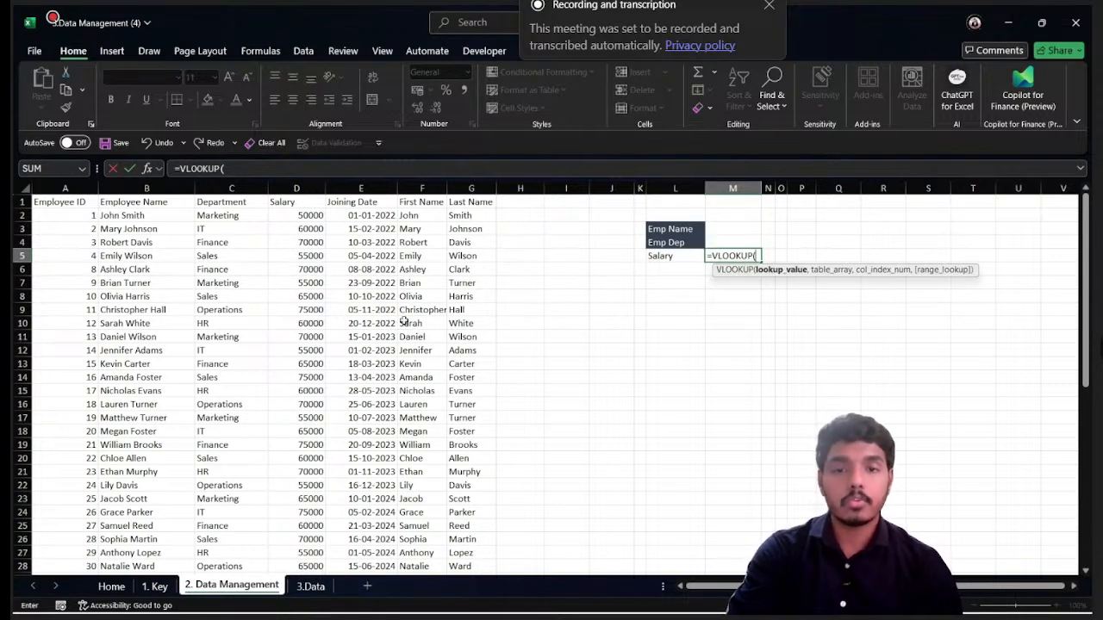
click(724, 229)
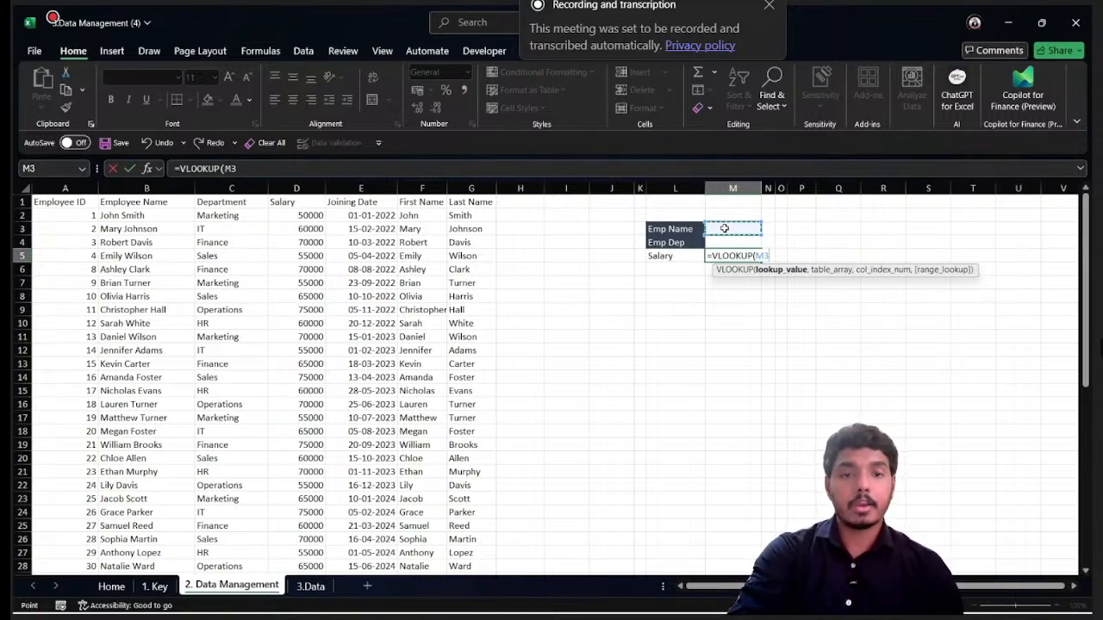
text(,)
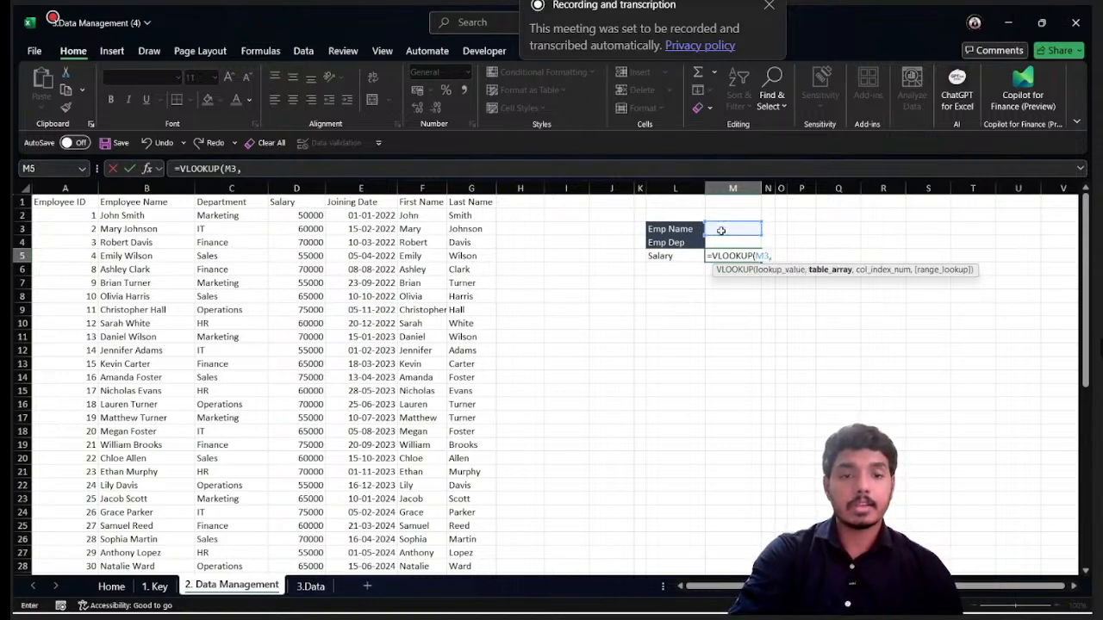
- Use B1:G48, starting at the Employee Name column, as the VLOOKUP table array
click(69, 204)
key(ctrl+shift+Right)
key(ctrl+shift+Down)
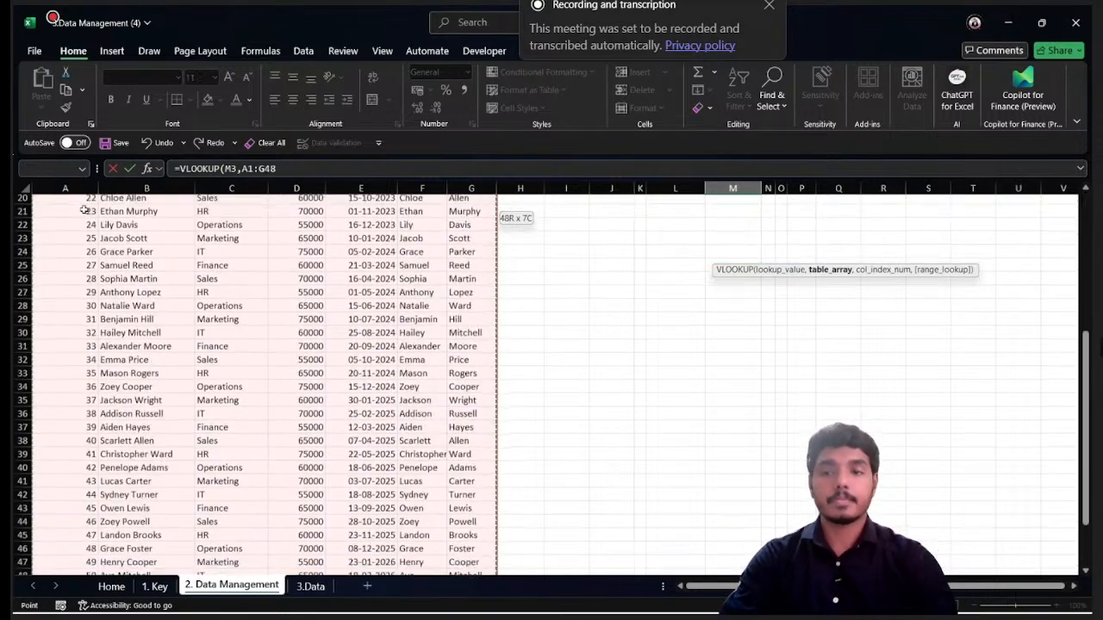
key(ctrl+Up)
key(Right)
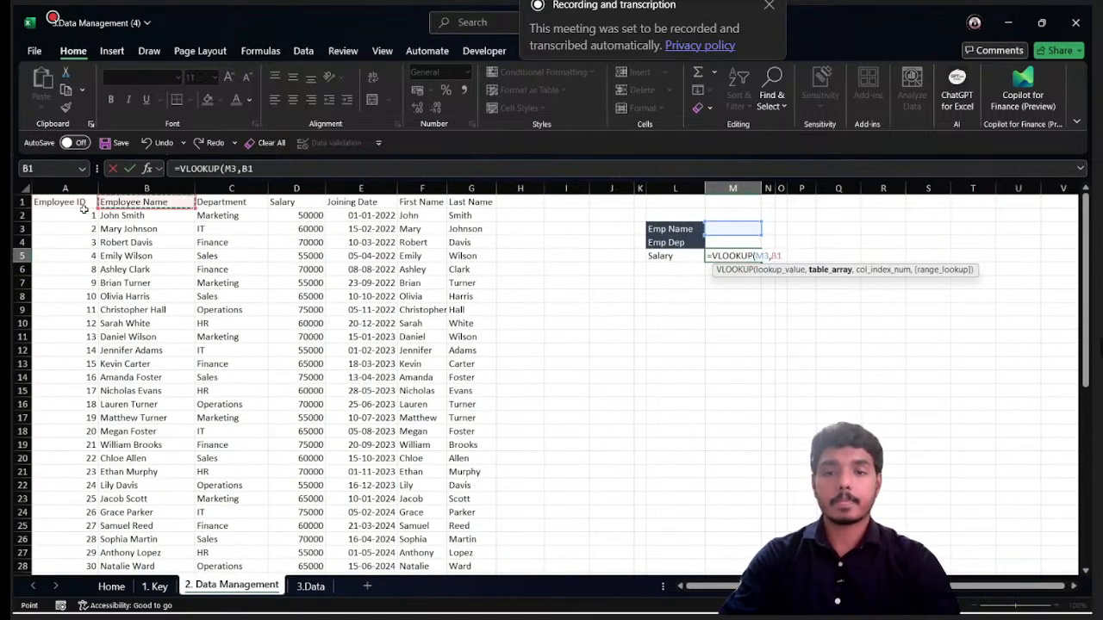
key(ctrl+shift+Right)
key(ctrl+shift+Down)
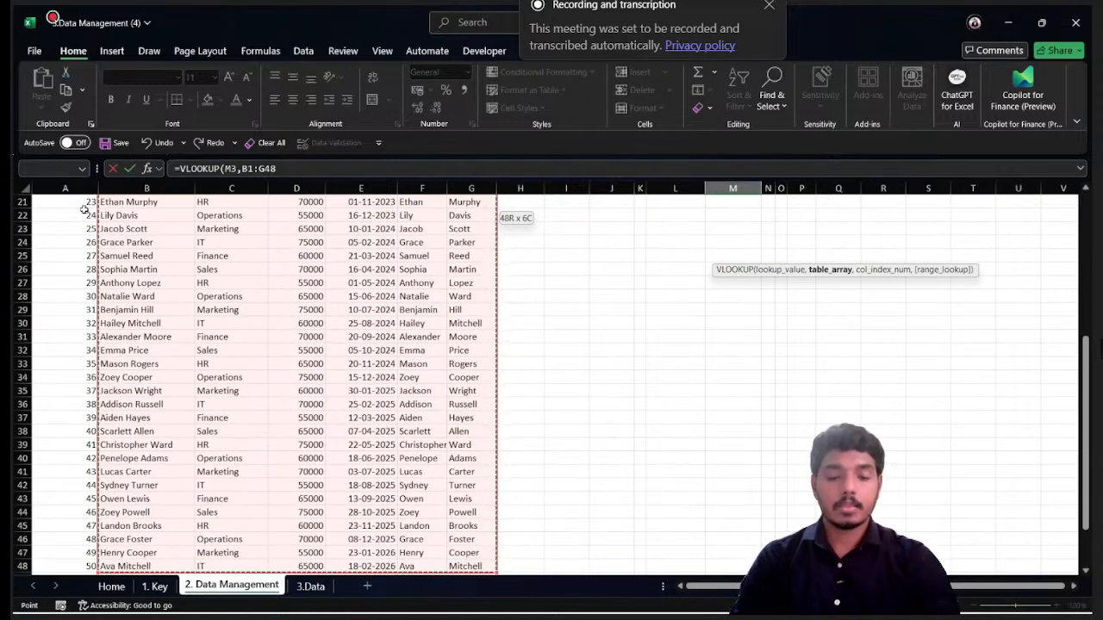
text(,)
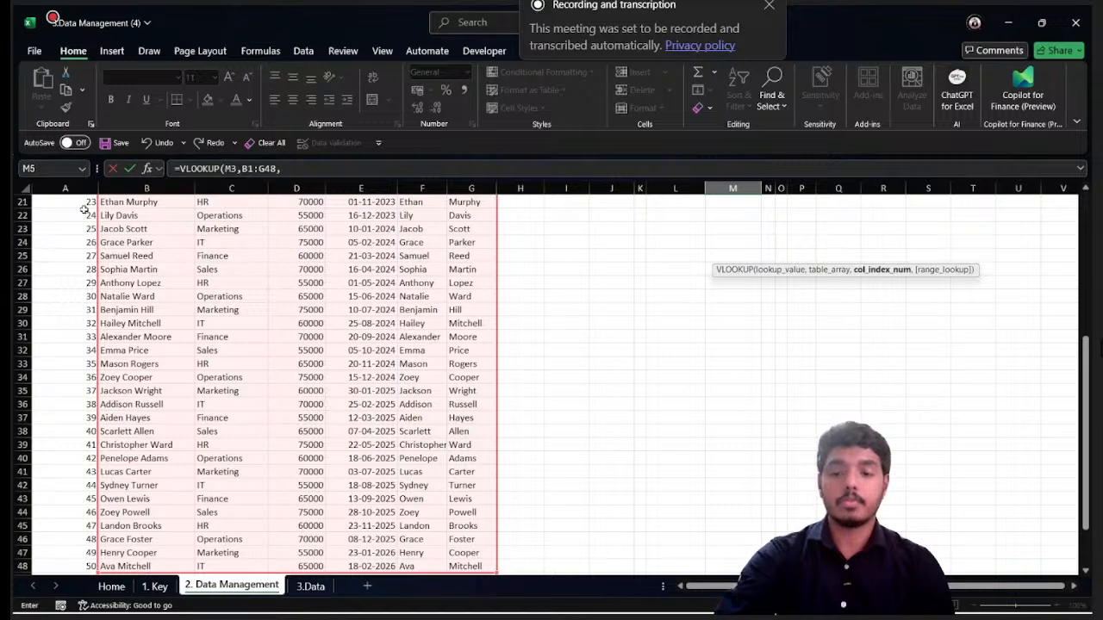
text(4,)
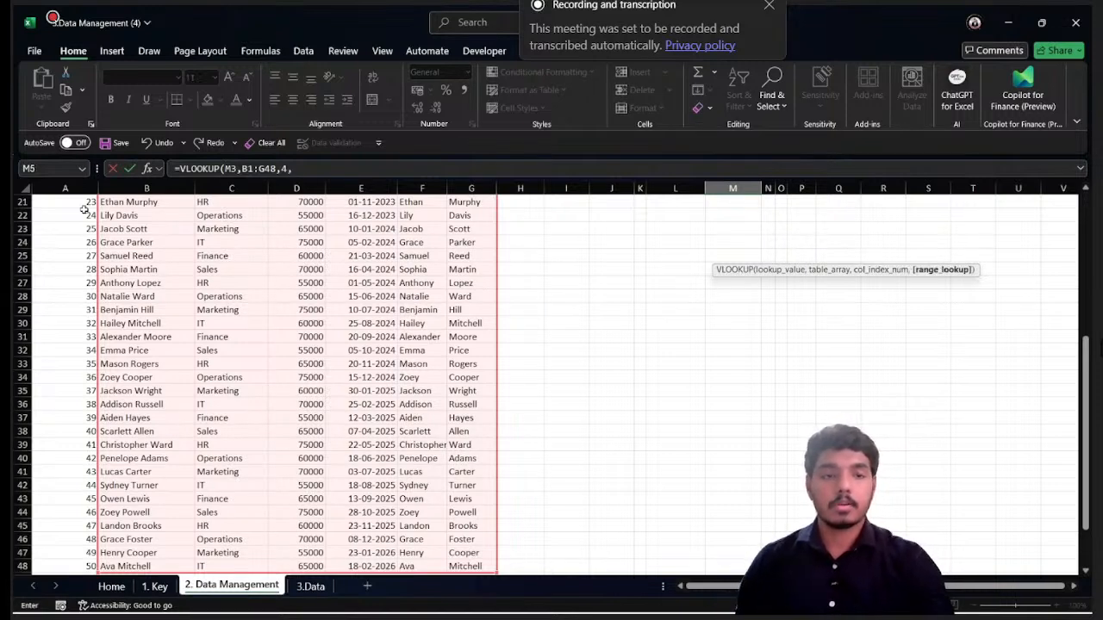
- Complete the VLOOKUP in M5 with column index 4 and FALSE for an exact match
key(Down)
key(Tab)
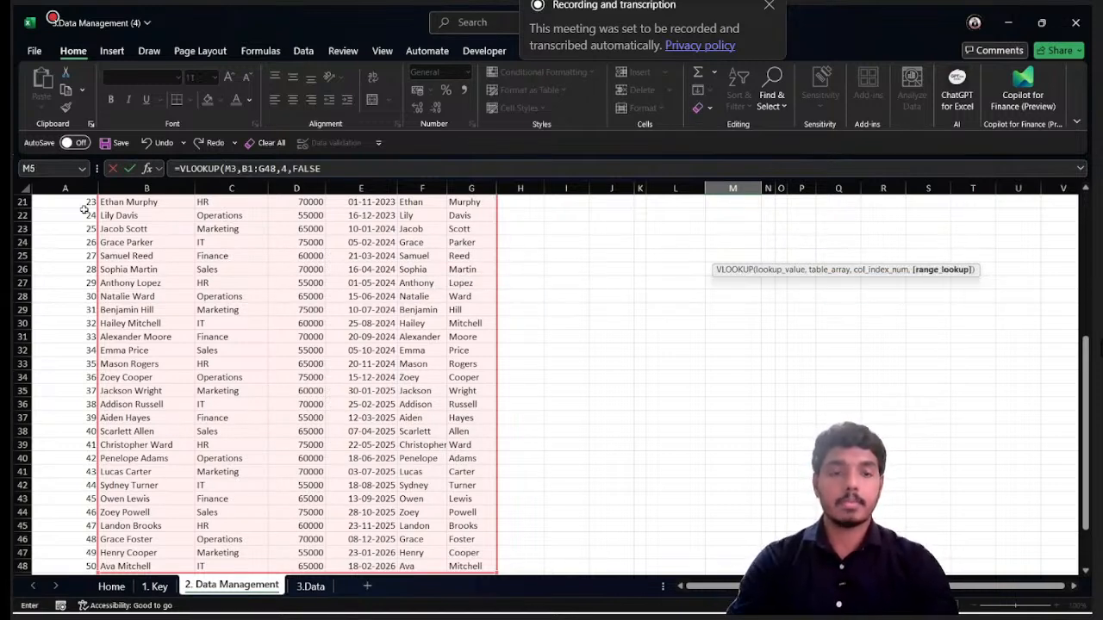
key(Return)
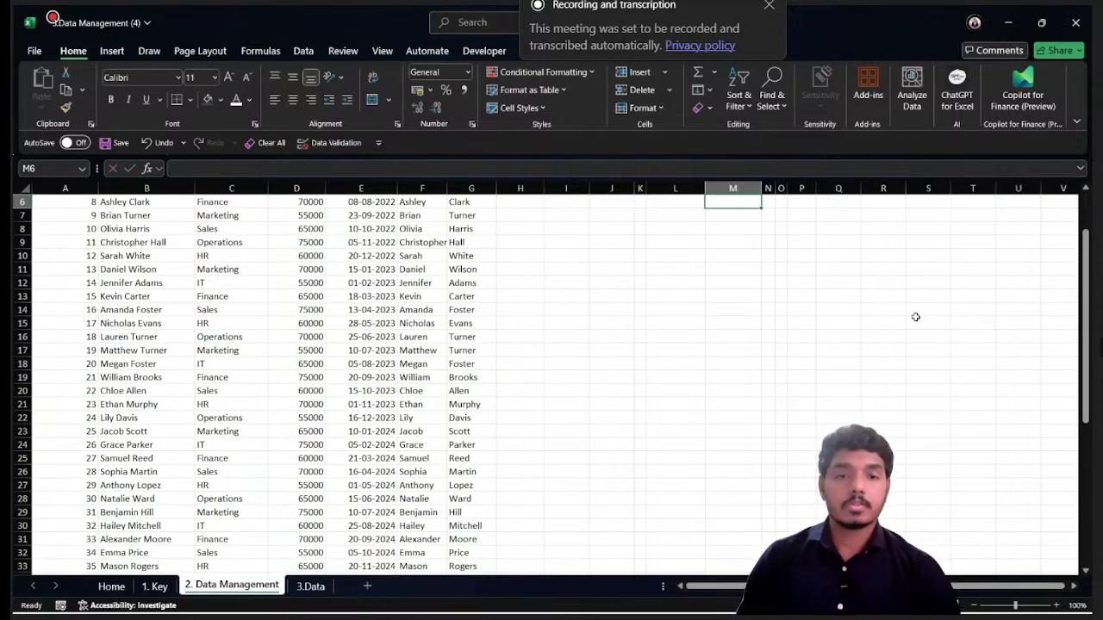
scroll(911, 310, up, 2)
click(734, 256)
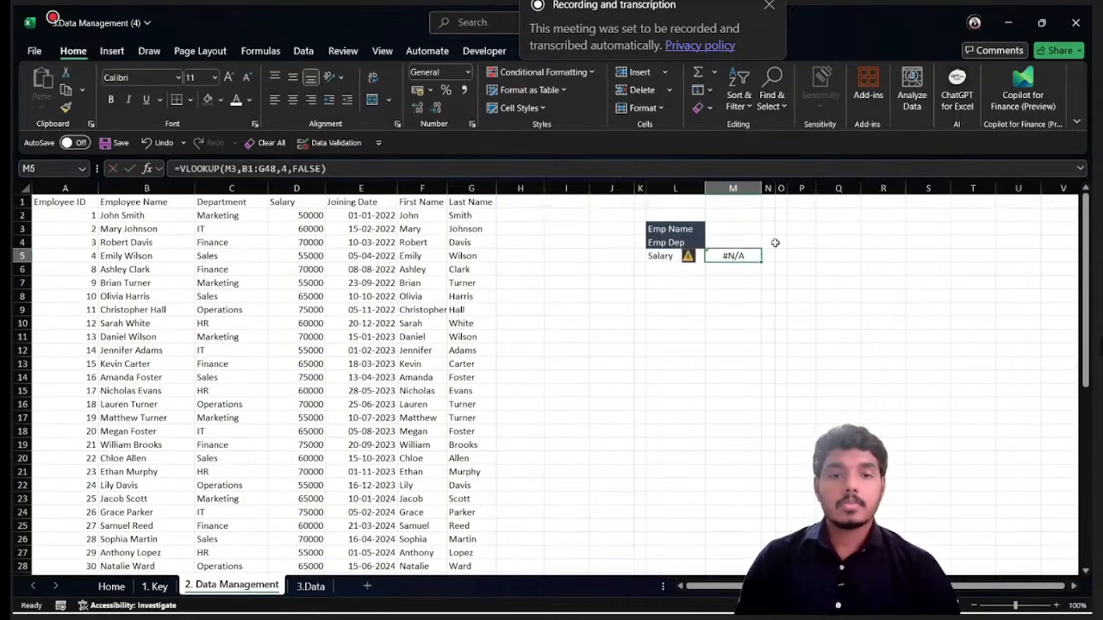
- Enter the first listed employee's full name in M3 to test the salary lookup
click(733, 232)
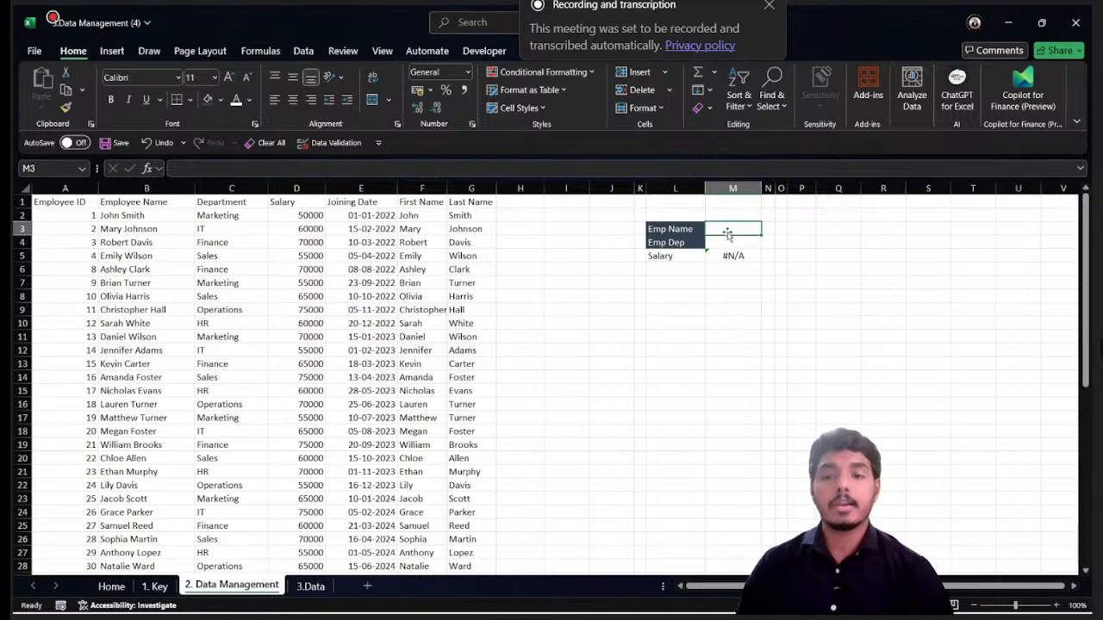
text(hn Smi)
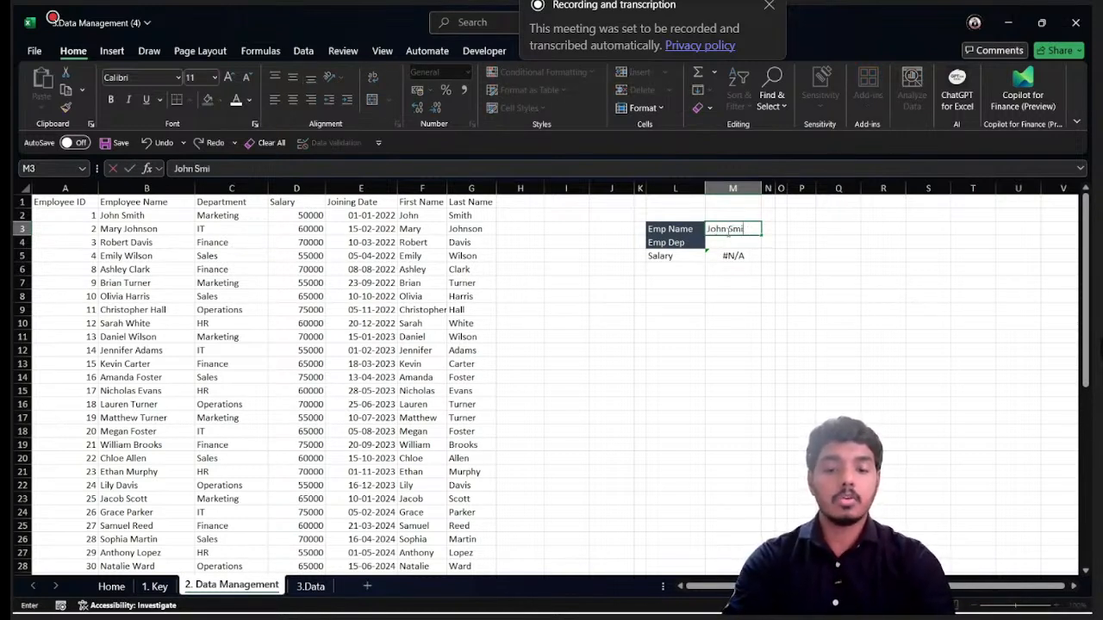
text(th)
key(Return)
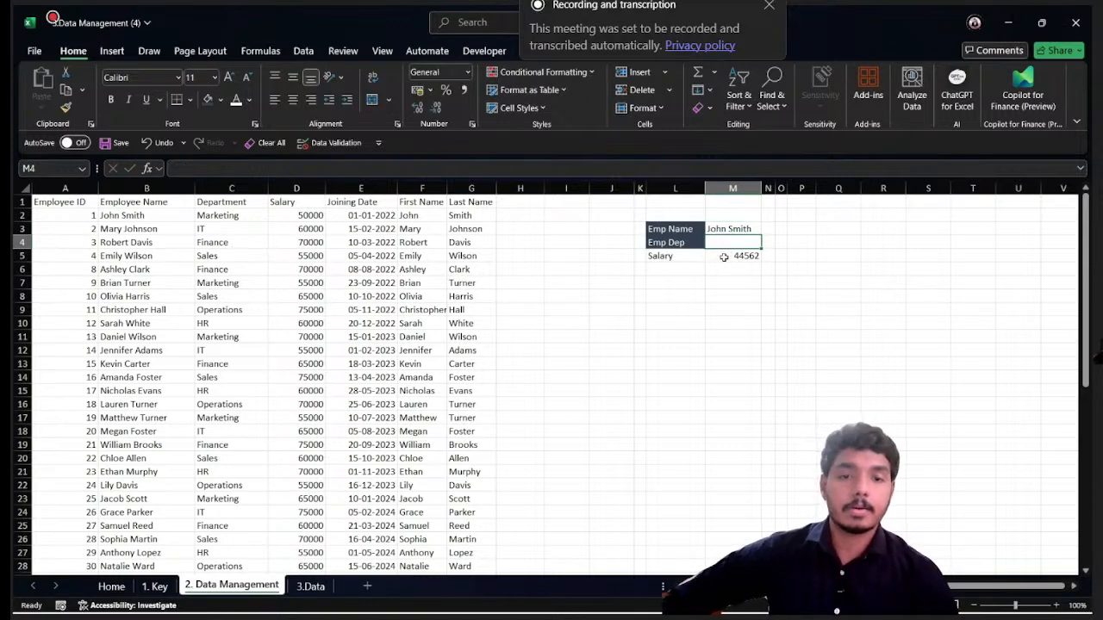
- Change the column index of the VLOOKUP formula in M5 to 3
click(724, 258)
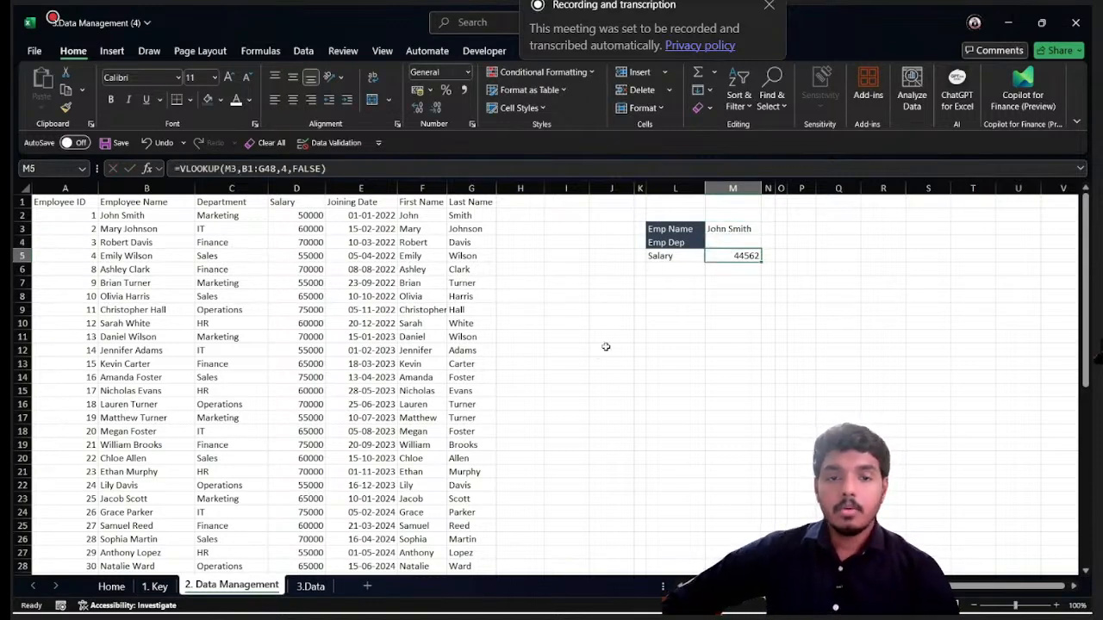
click(284, 168)
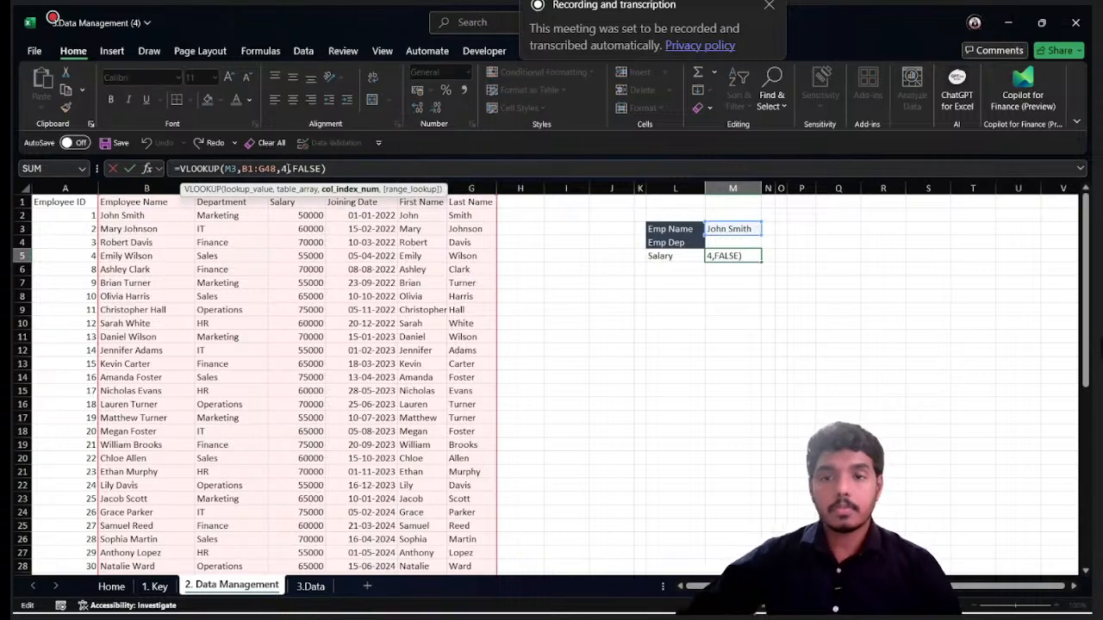
key(BackSpace)
text(3)
key(Return)
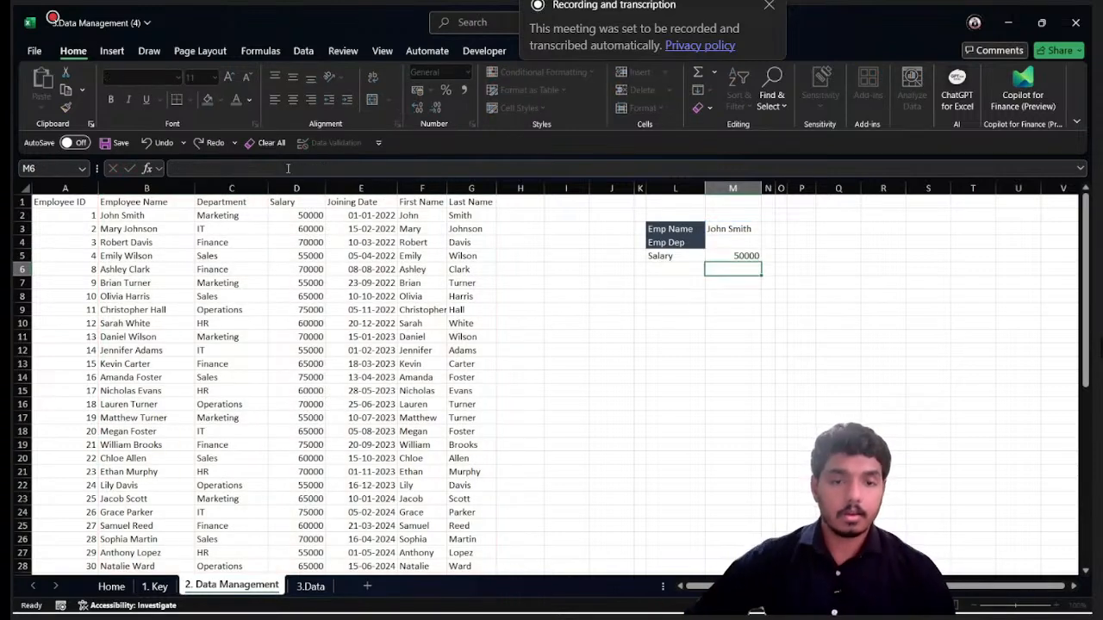
- Clear the employee name in M3 and set the cell's data validation to allow a List
click(736, 228)
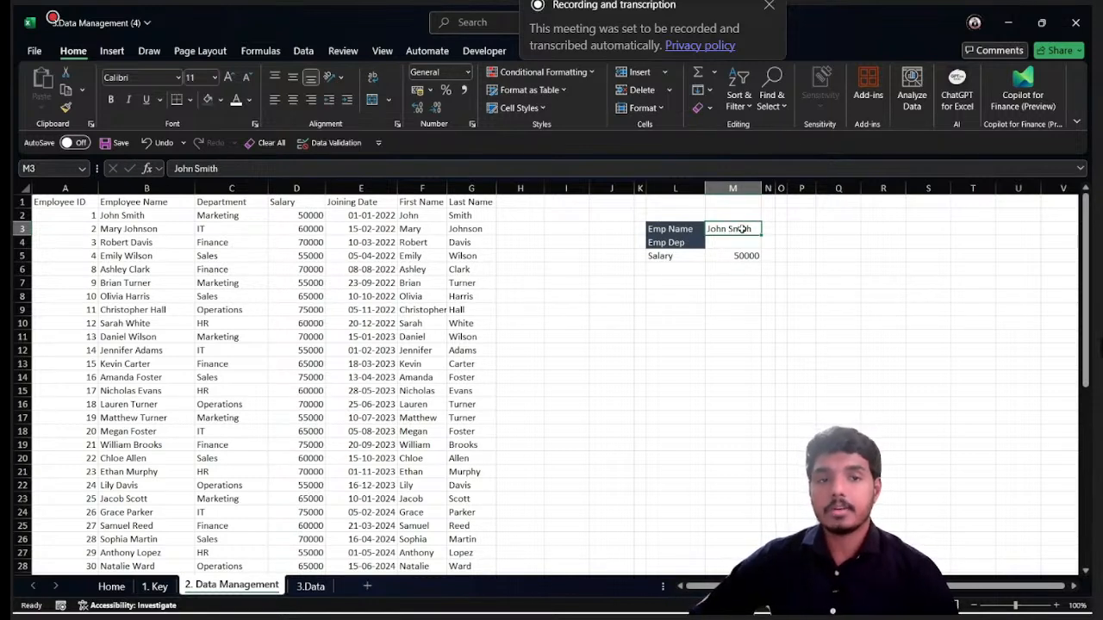
key(Delete)
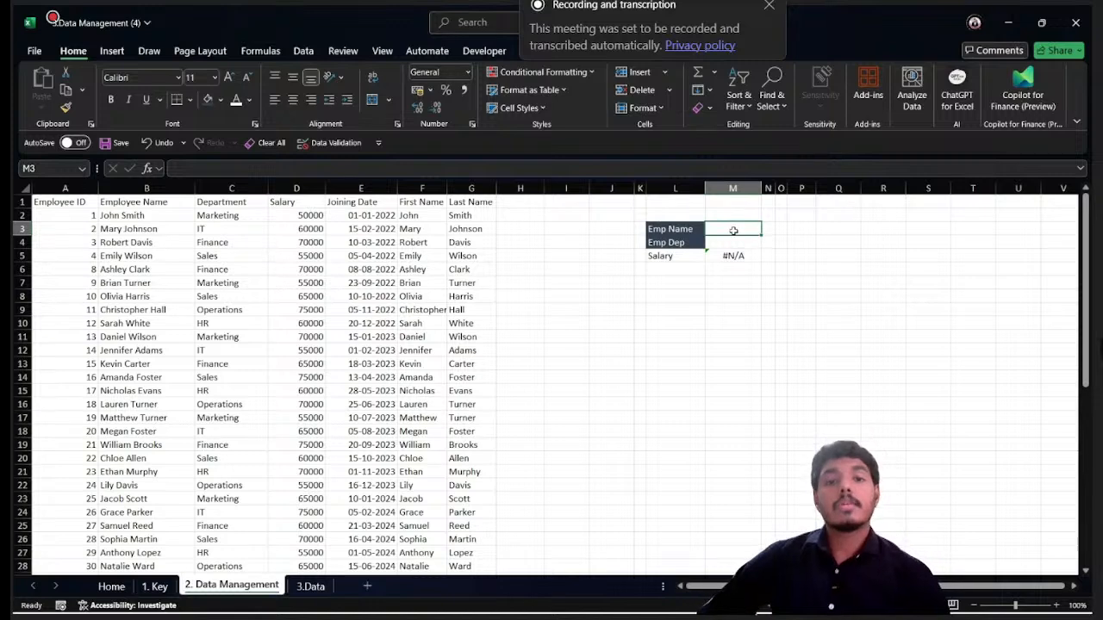
click(303, 52)
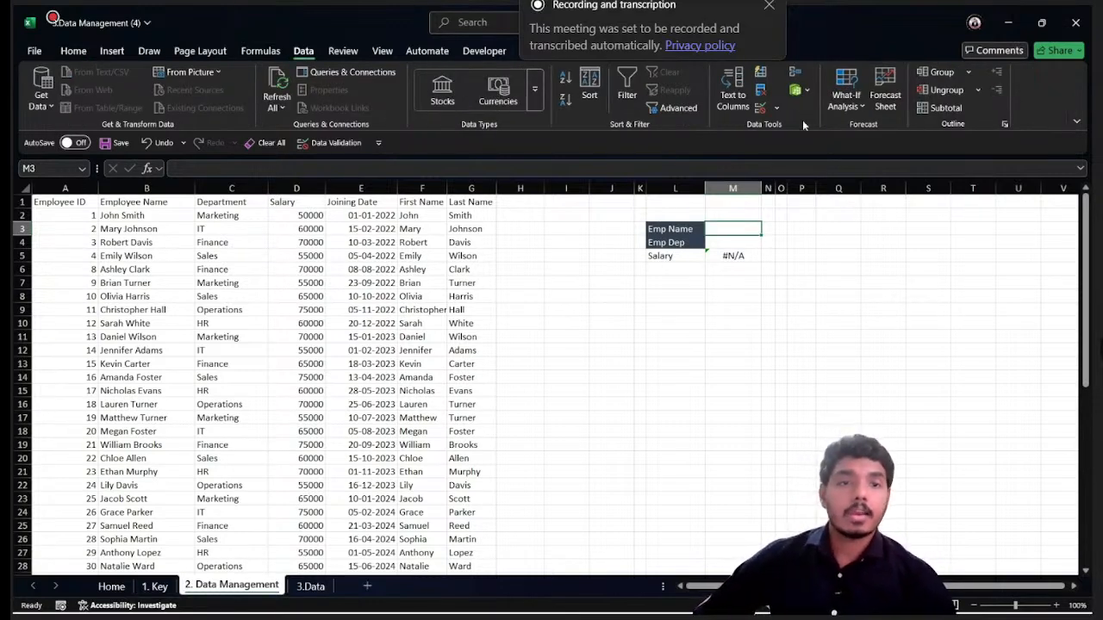
click(760, 107)
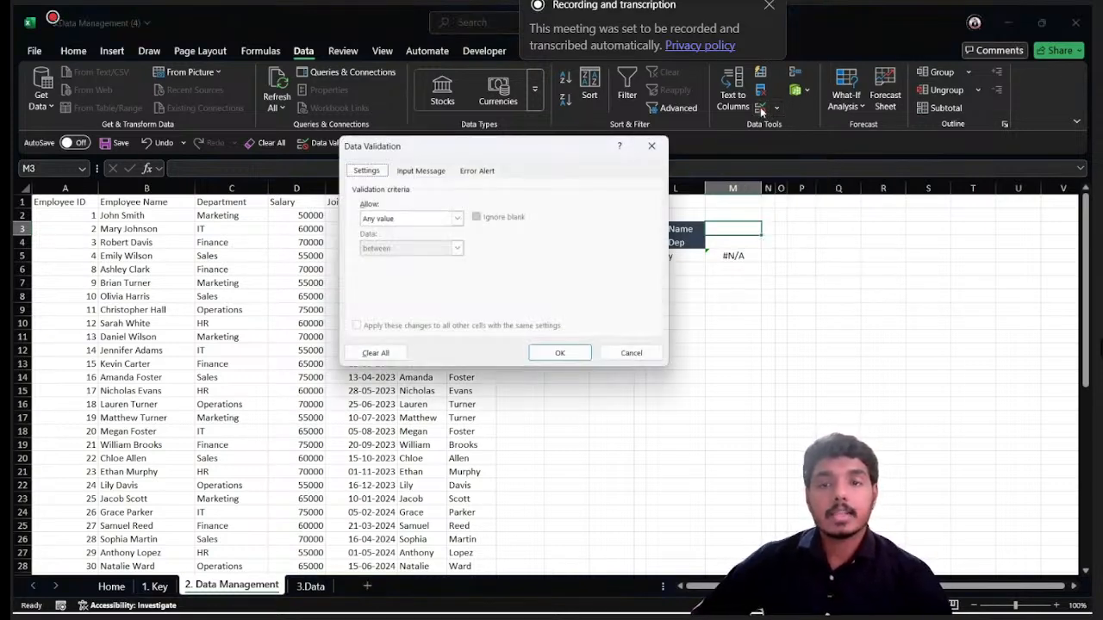
click(403, 219)
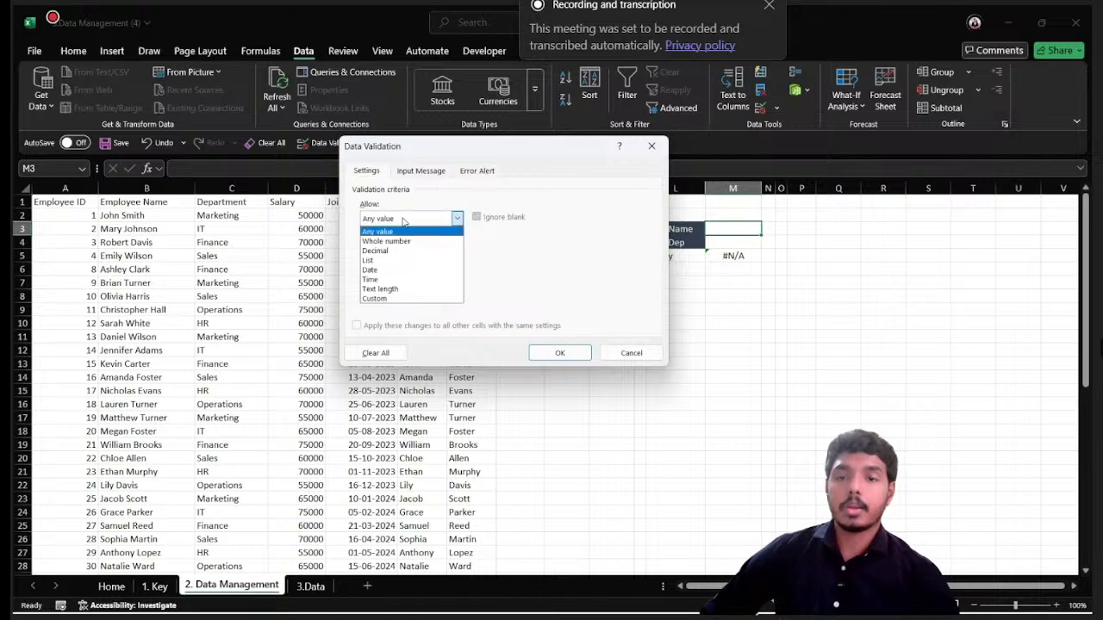
click(379, 261)
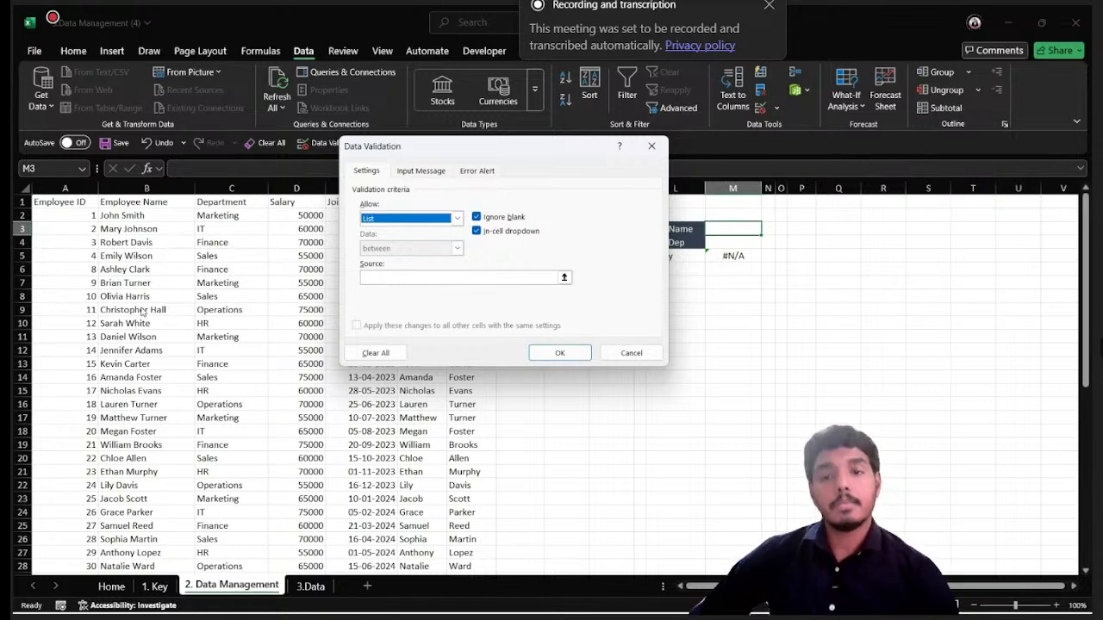
click(456, 218)
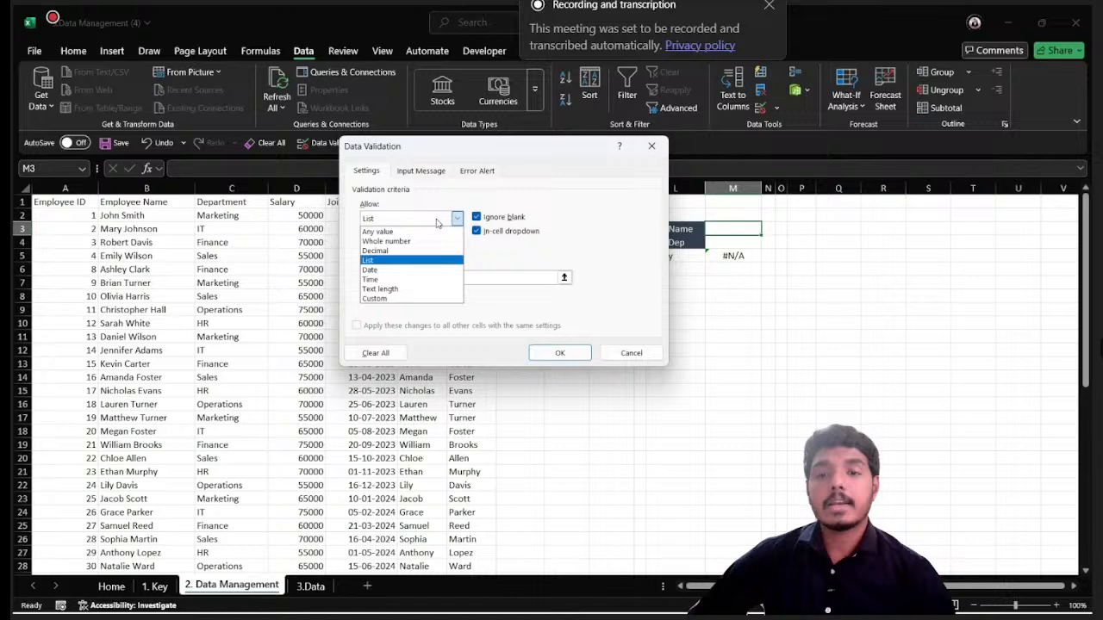
click(380, 261)
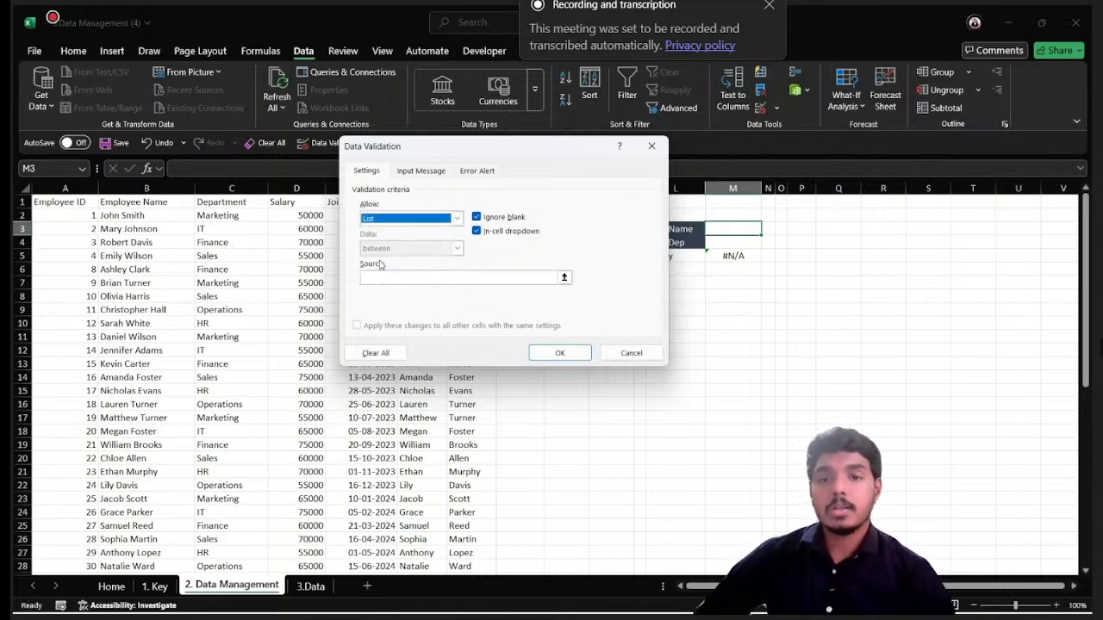
- Use the employee names in B2:B48 as the list source and apply the validation to M3
click(564, 278)
click(143, 216)
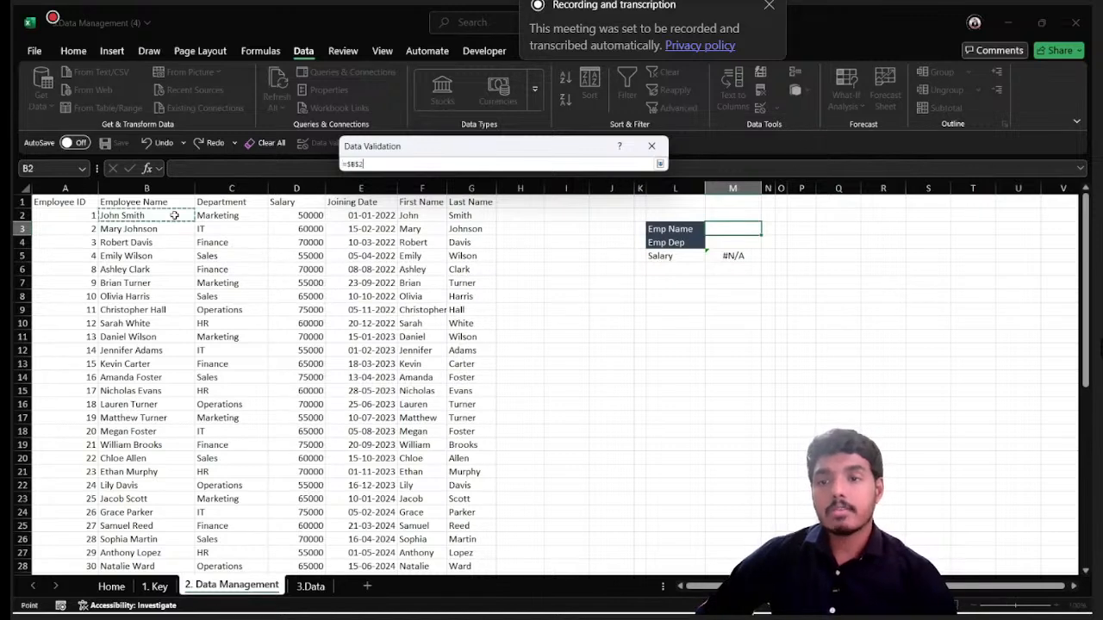
key(ctrl+shift+Down)
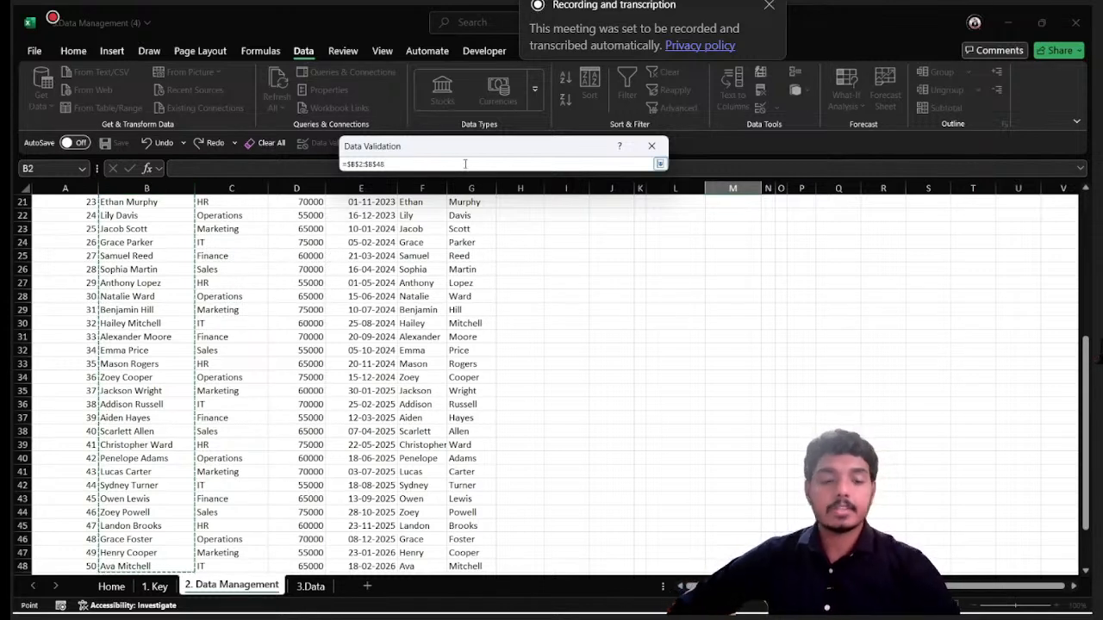
key(Return)
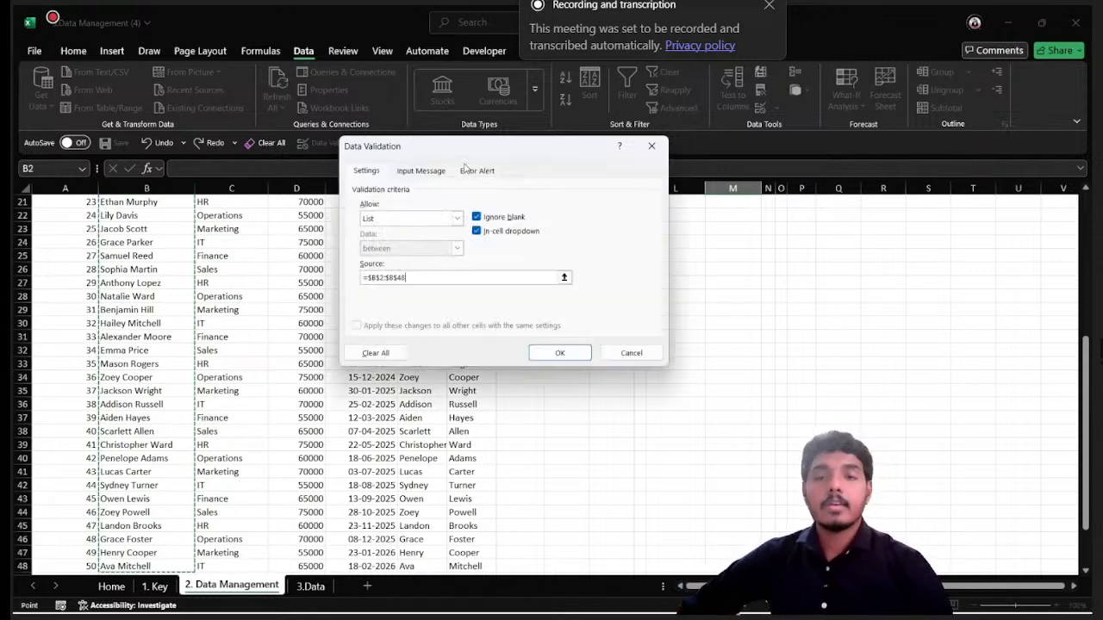
click(559, 352)
- Choose the employee listed in row 31 from the M3 dropdown and check the salary lookup in M5
scroll(767, 277, up, 3)
scroll(768, 277, up, 4)
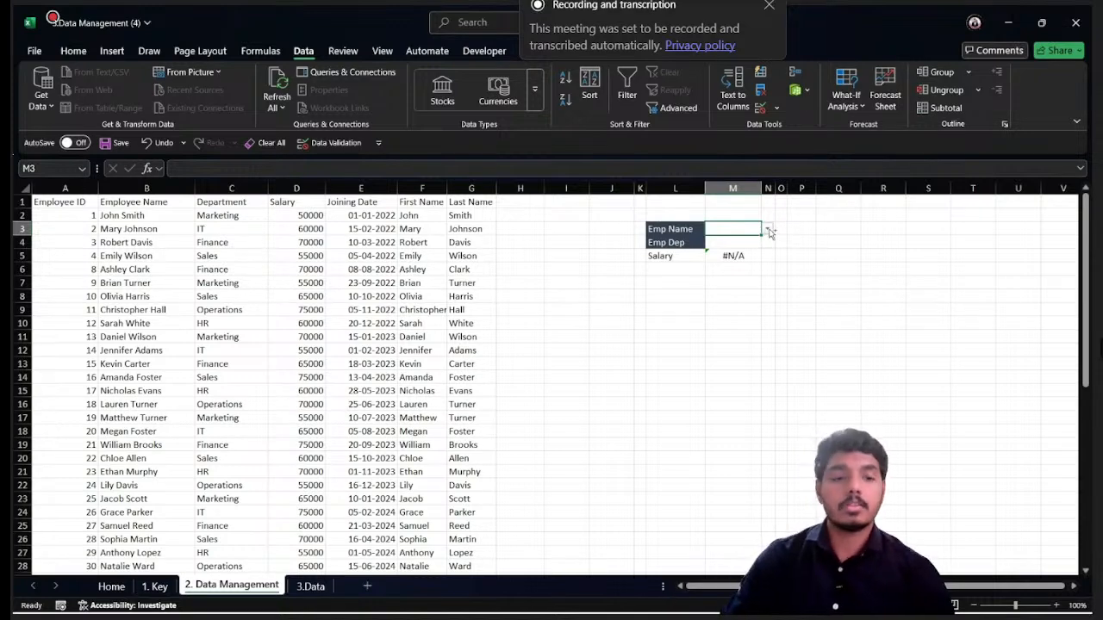
ctrl+scroll(769, 233, up, 3)
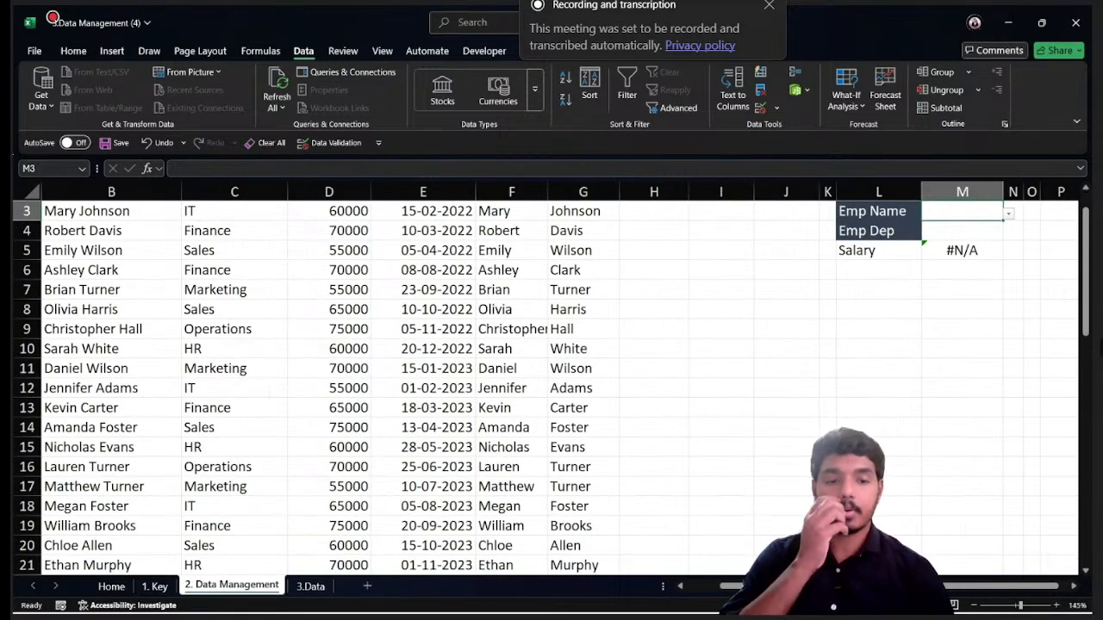
scroll(920, 369, right, 1)
scroll(920, 369, up, 2)
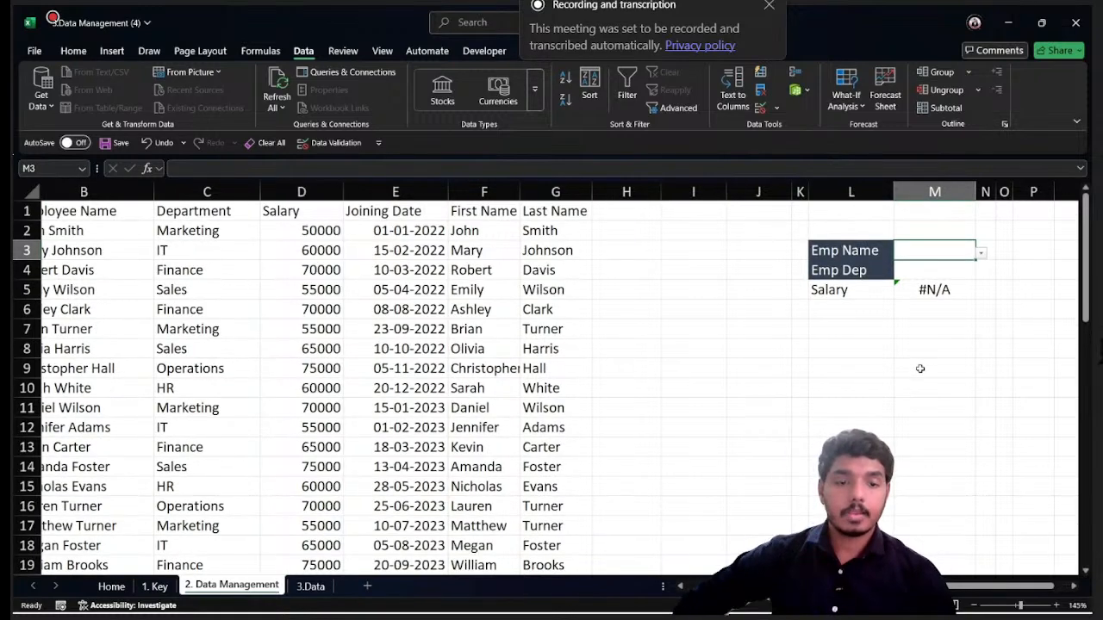
scroll(960, 222, right, 1)
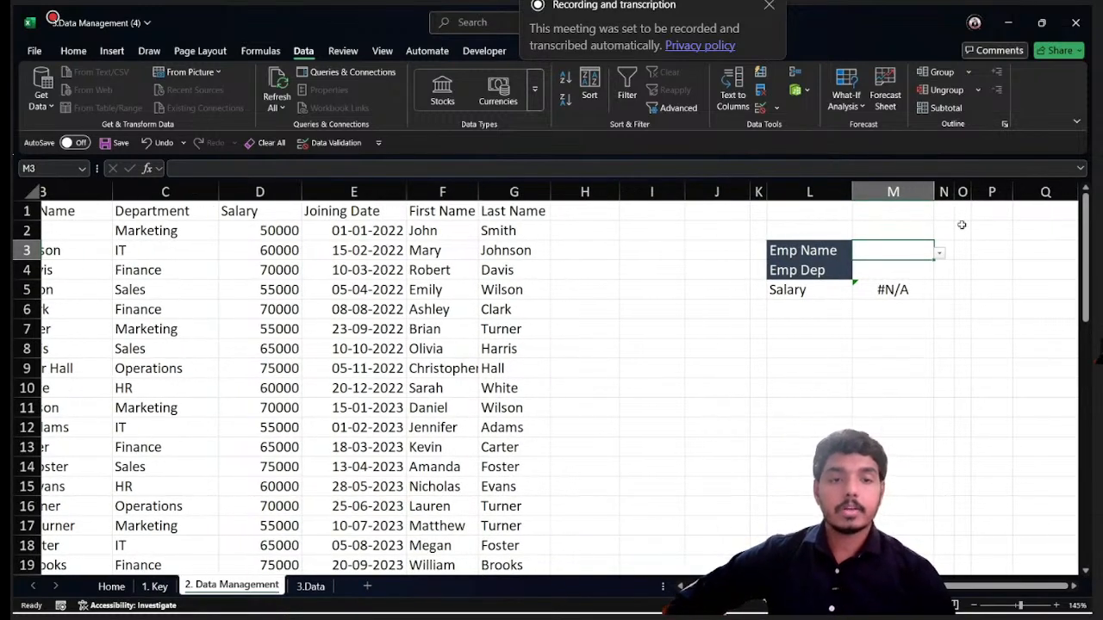
click(939, 255)
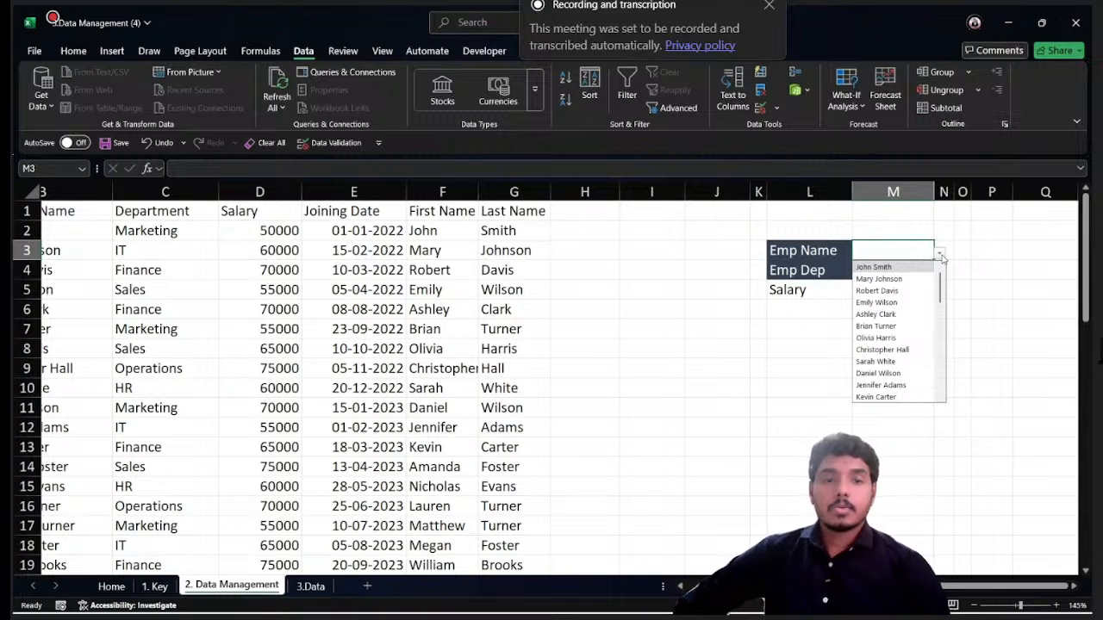
click(939, 255)
click(939, 255)
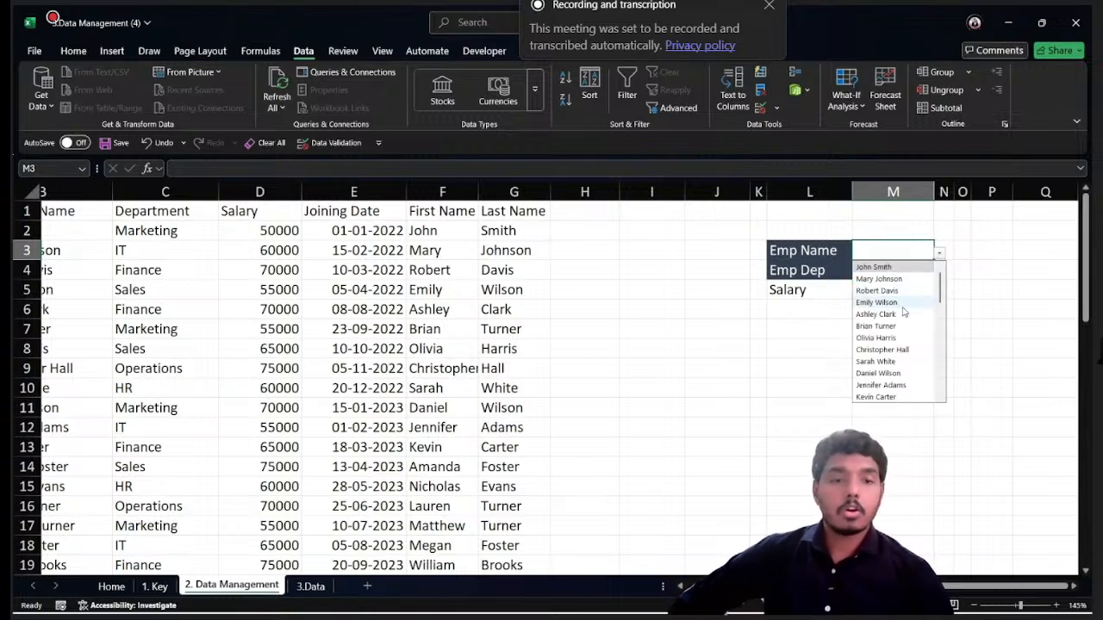
scroll(902, 309, down, 1)
scroll(903, 308, down, 6)
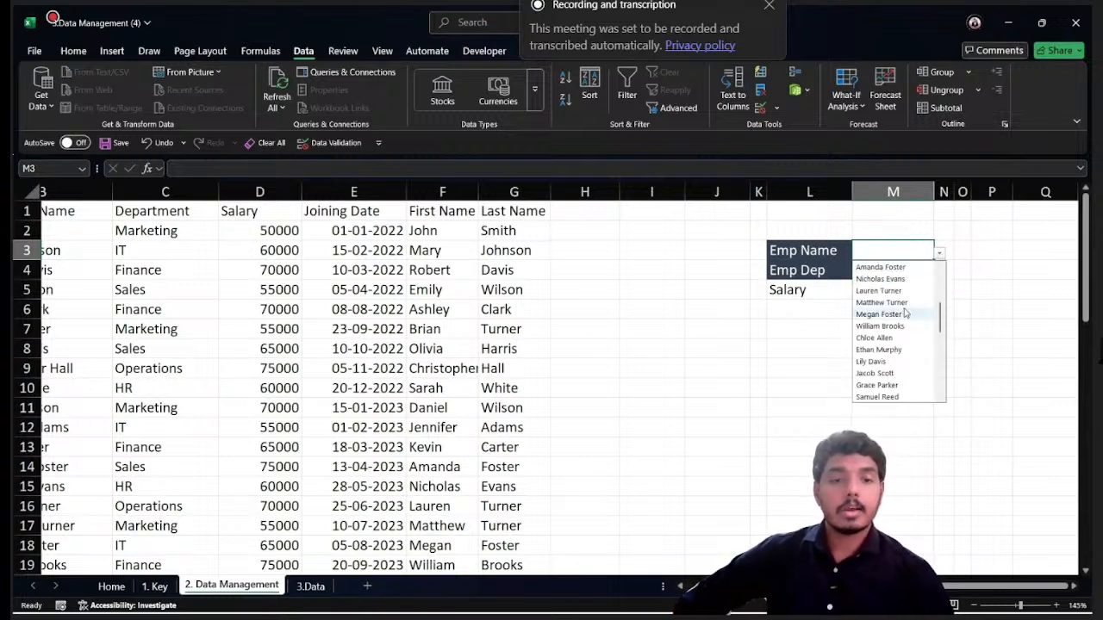
scroll(905, 312, down, 2)
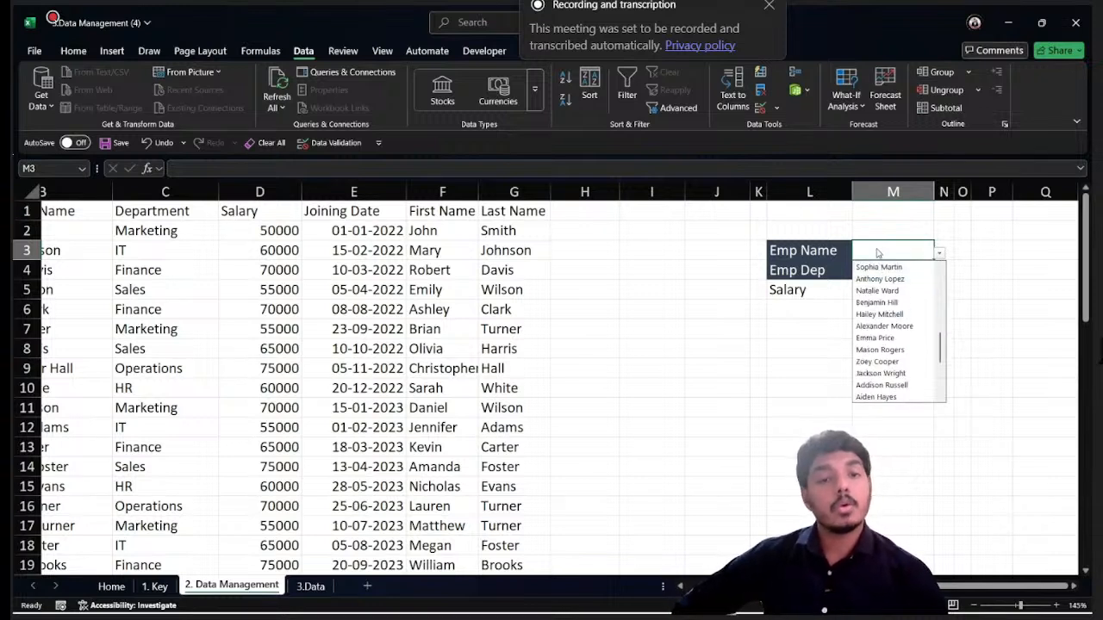
click(899, 327)
click(896, 289)
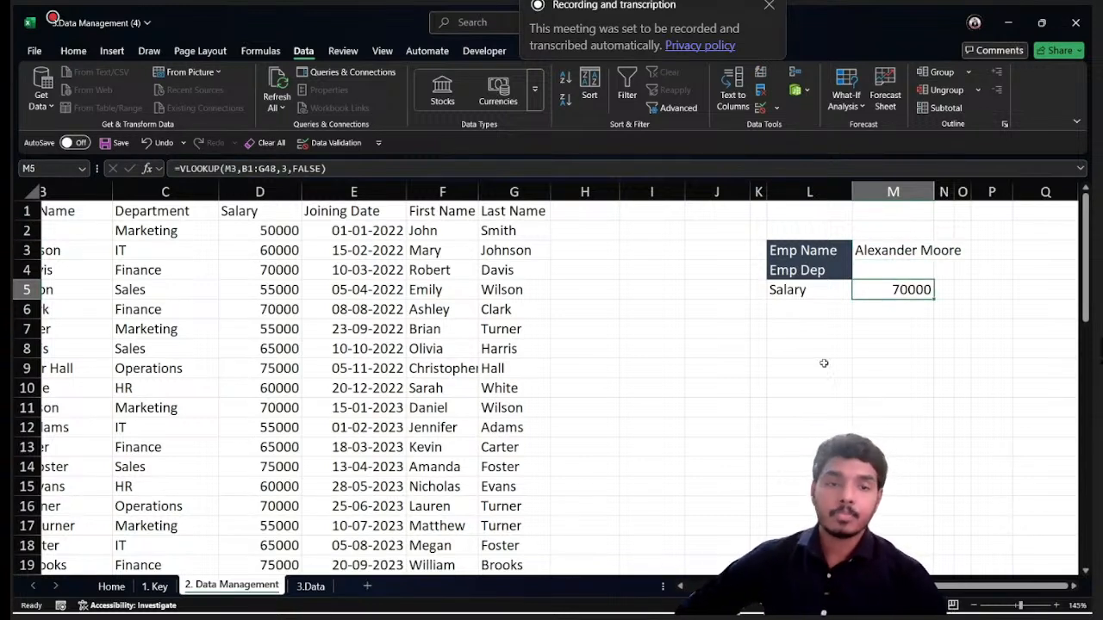
- Fit column M to its contents and choose the employee listed in row 11 from the M3 dropdown
click(926, 250)
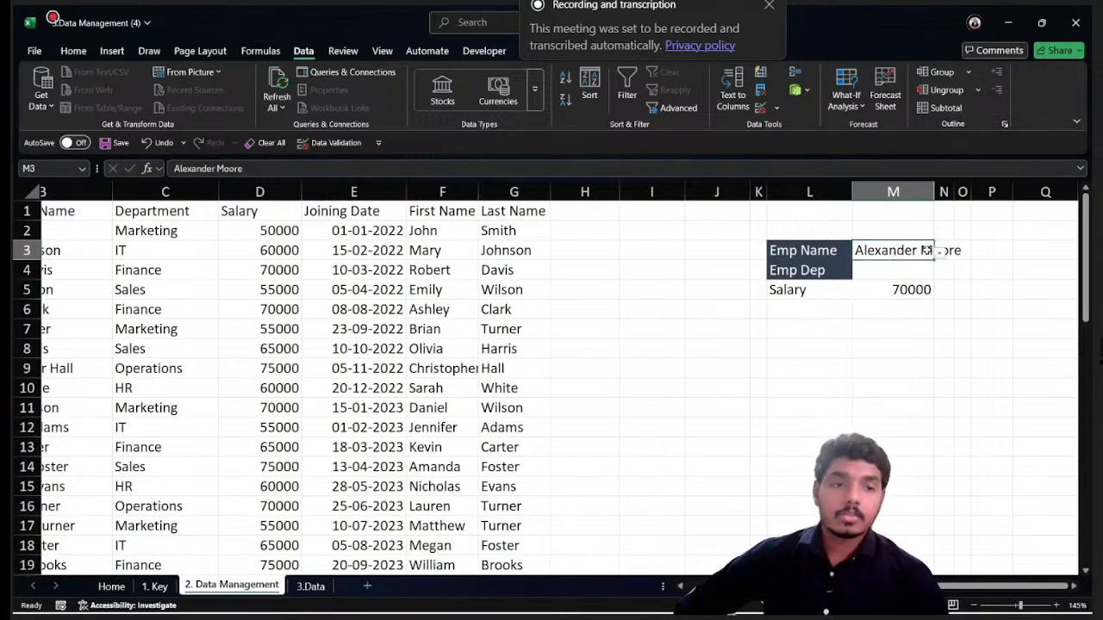
double_click(932, 190)
click(971, 253)
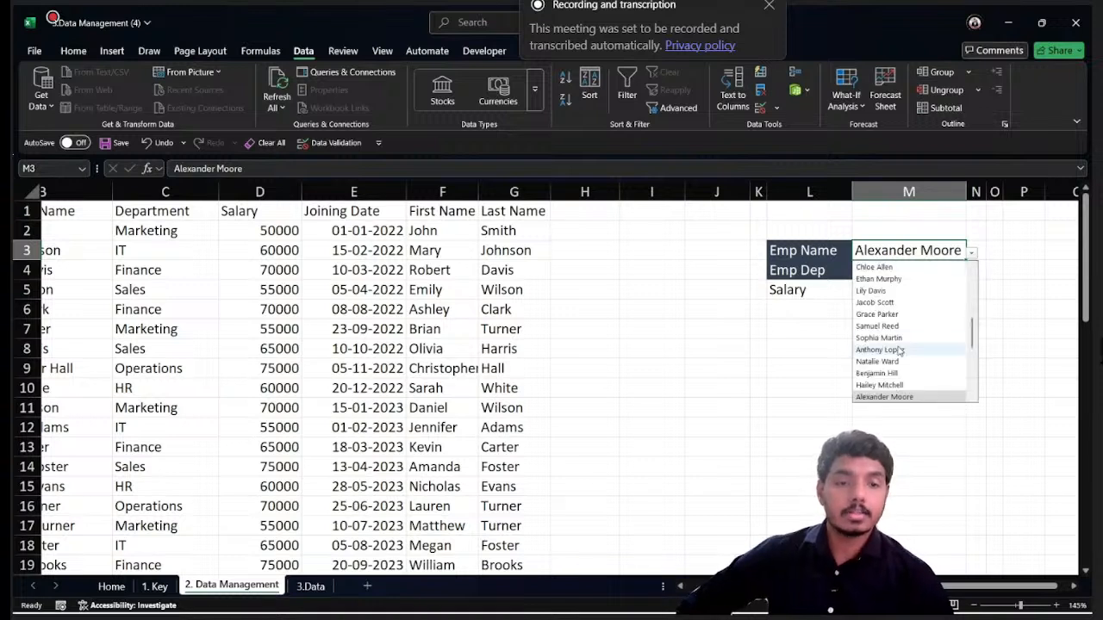
scroll(897, 350, up, 3)
click(895, 309)
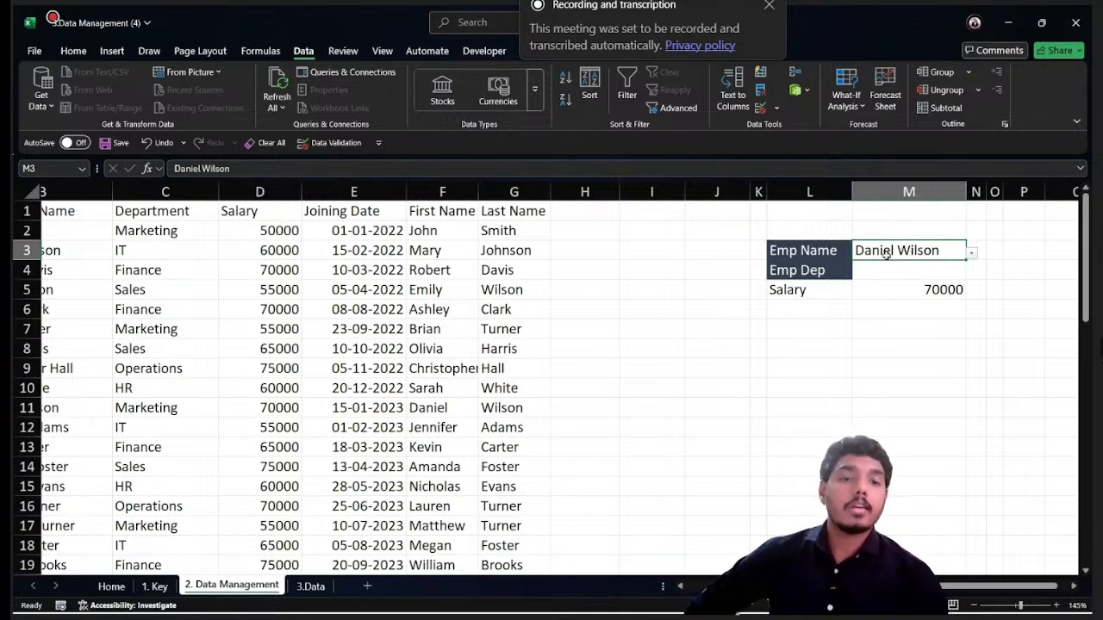
- Review the error alert settings of M3's data validation and keep the Stop style
click(762, 110)
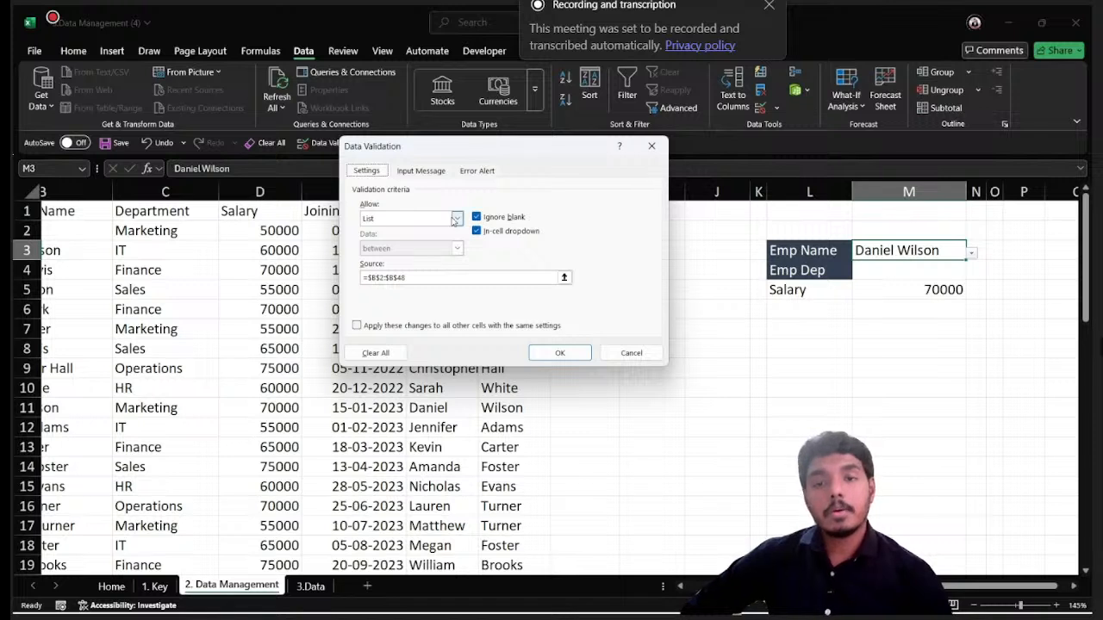
click(479, 172)
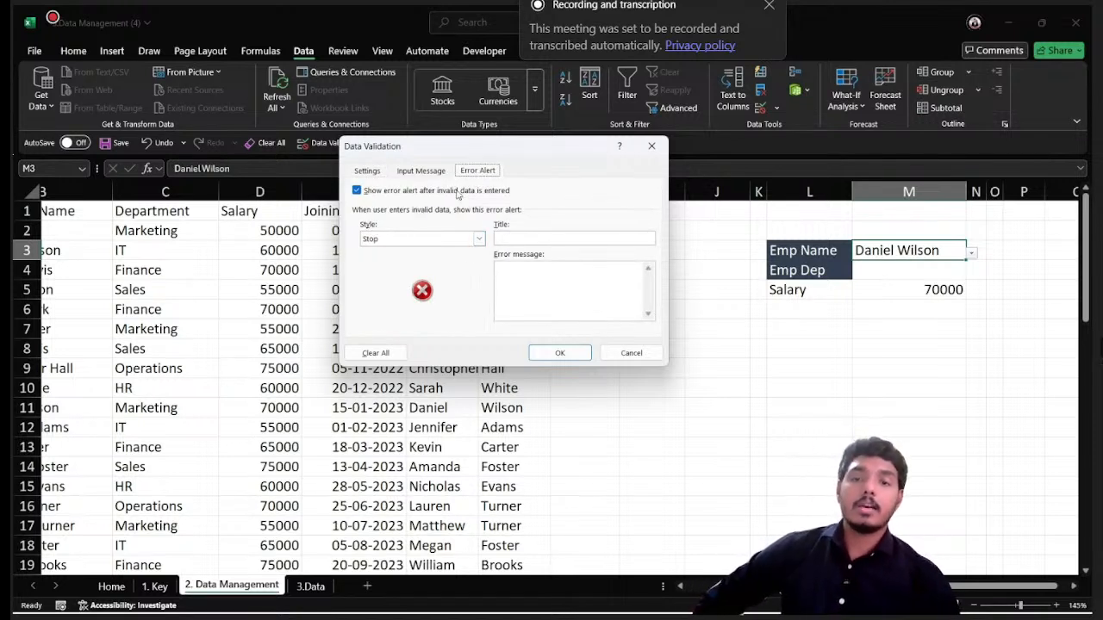
click(479, 240)
click(480, 241)
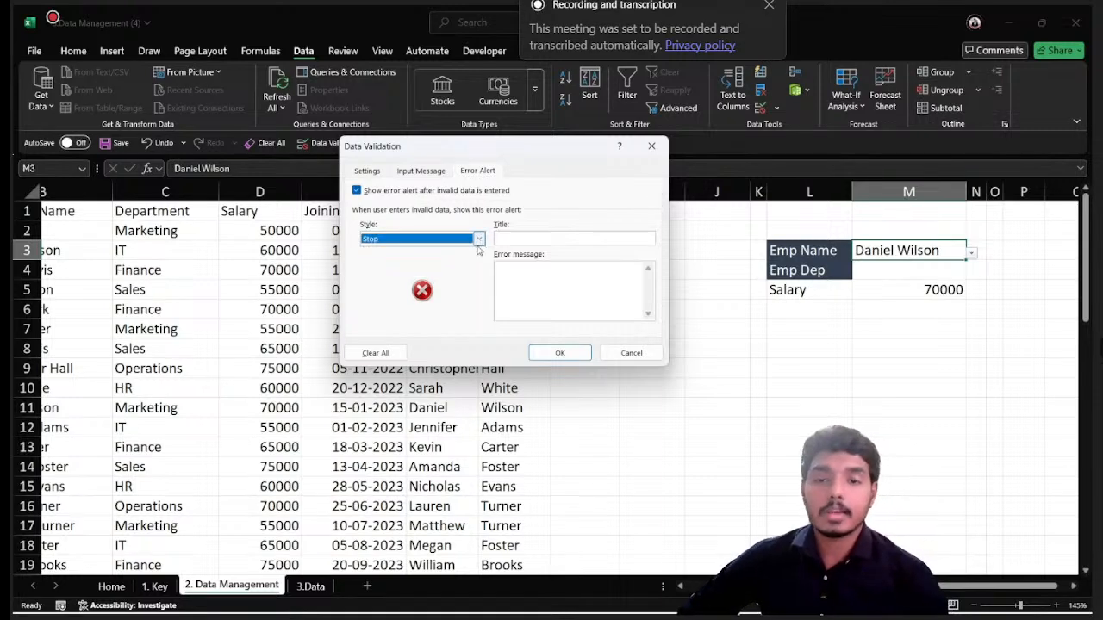
click(560, 352)
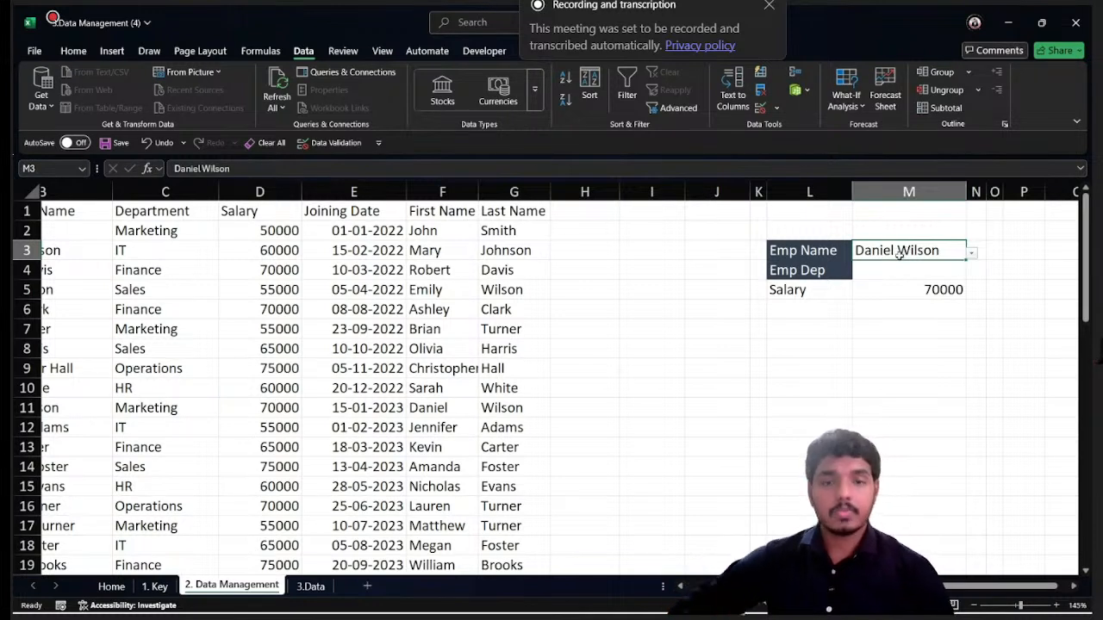
- Try to enter a name missing from the employee list in M3 and dismiss the resulting alert
text(Roop)
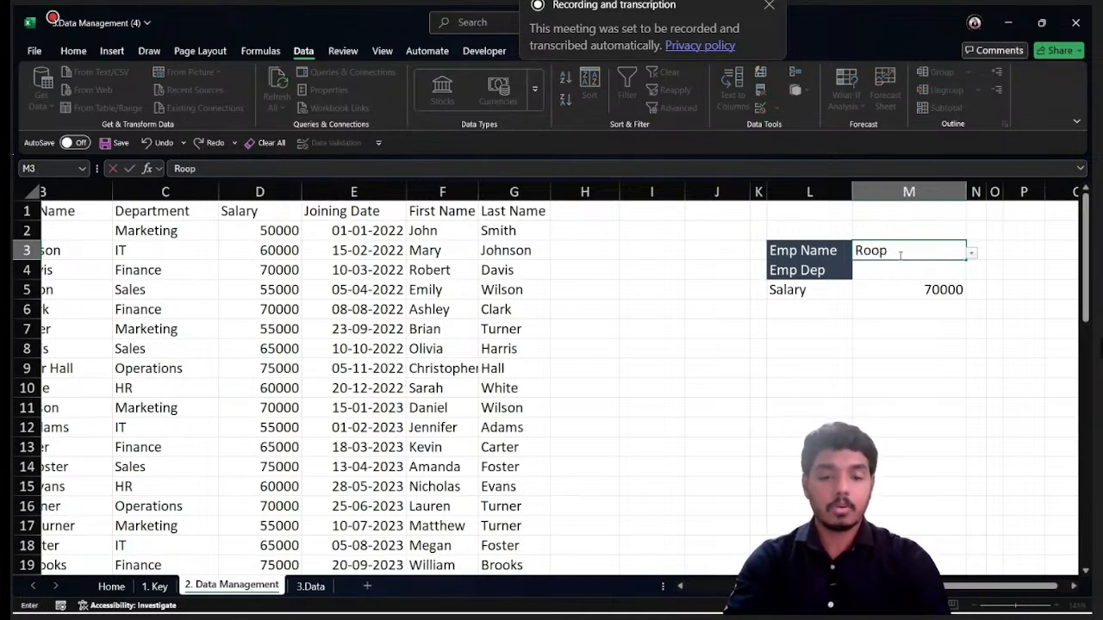
text(kumar)
key(Return)
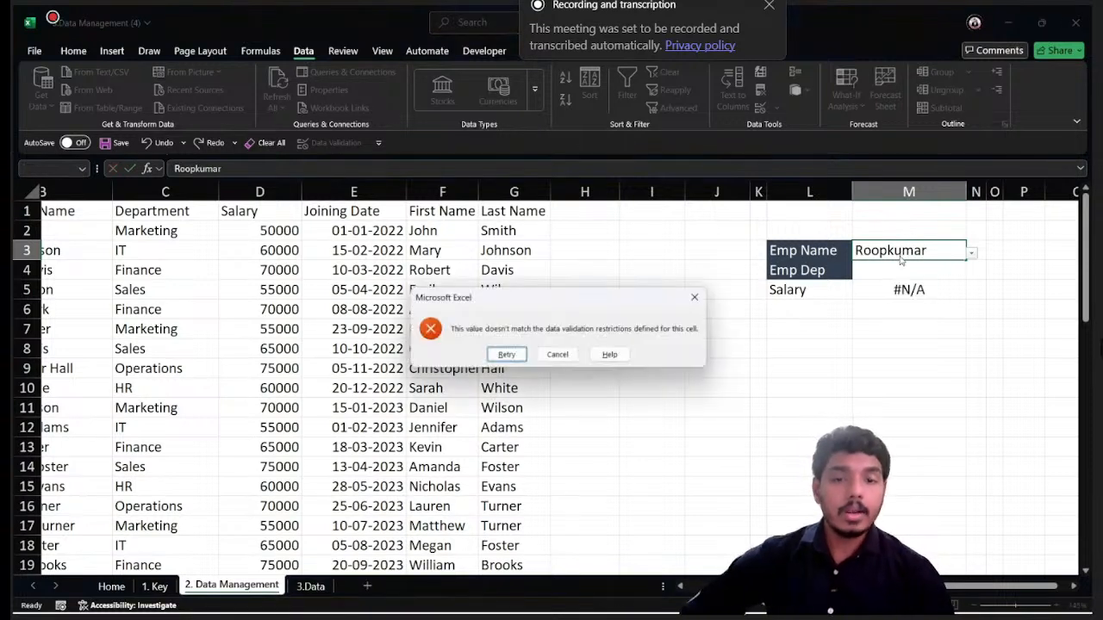
drag(492, 308, 533, 274)
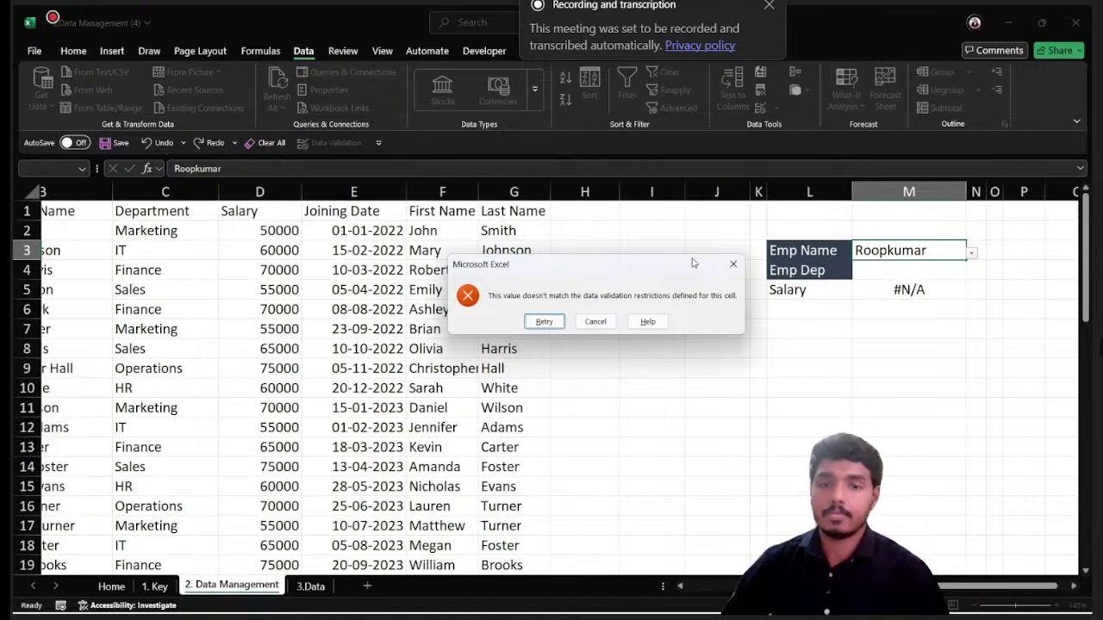
click(739, 267)
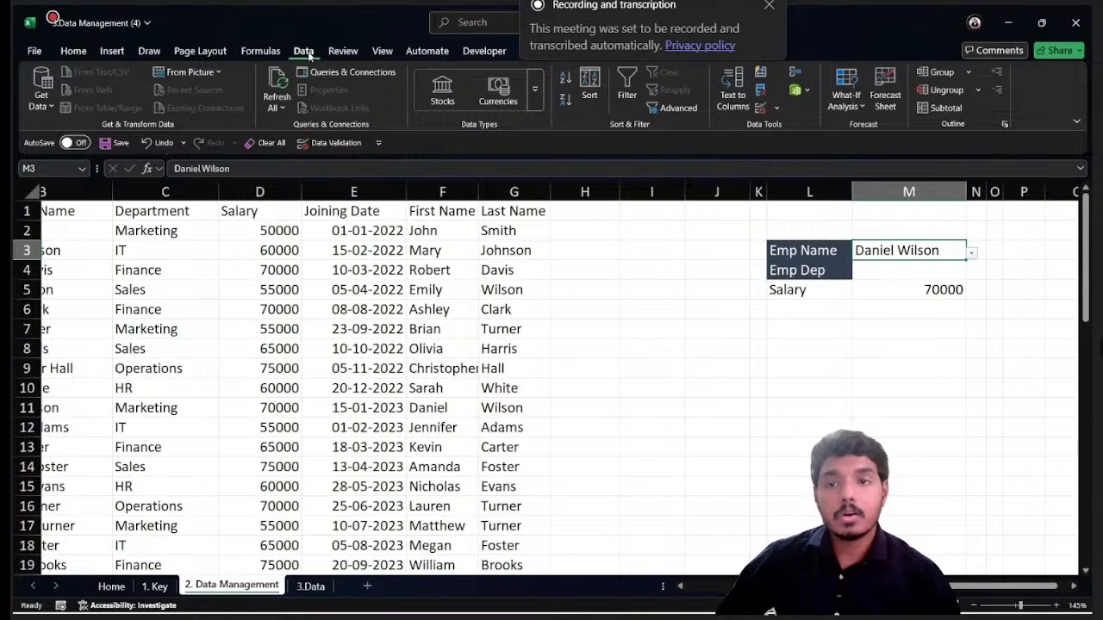
- Change the error alert style of M3's data validation to Warning
click(734, 96)
click(699, 110)
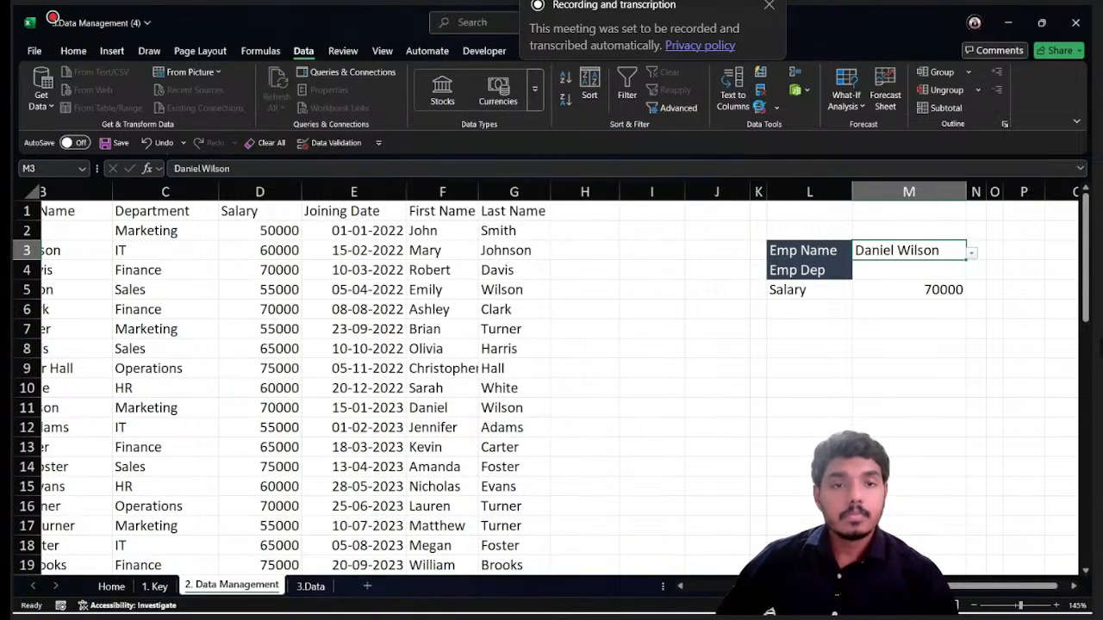
click(759, 108)
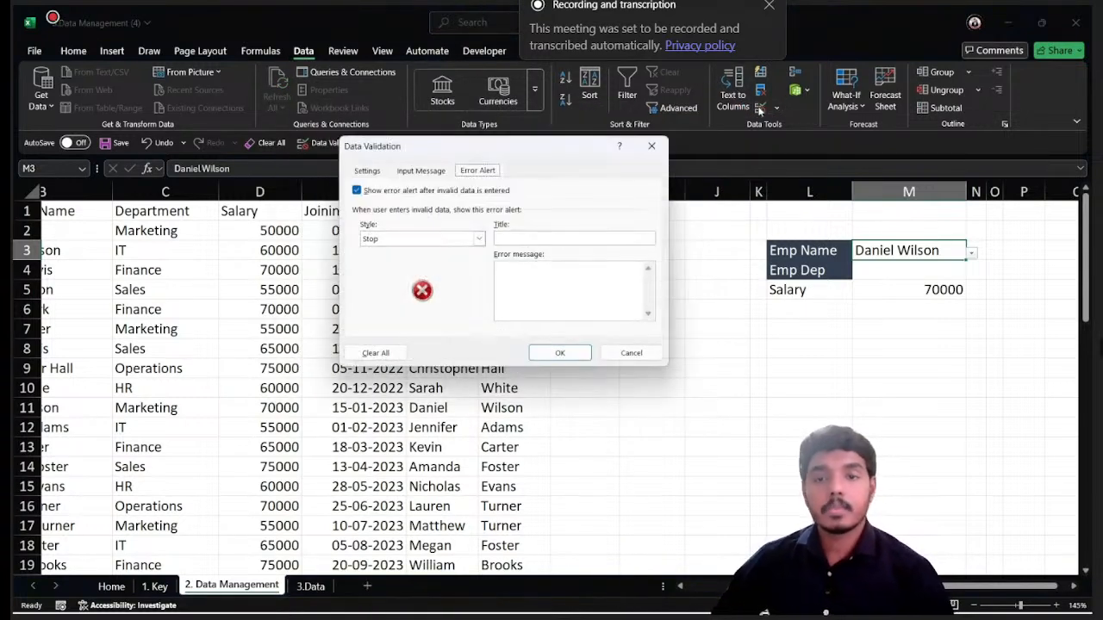
click(472, 239)
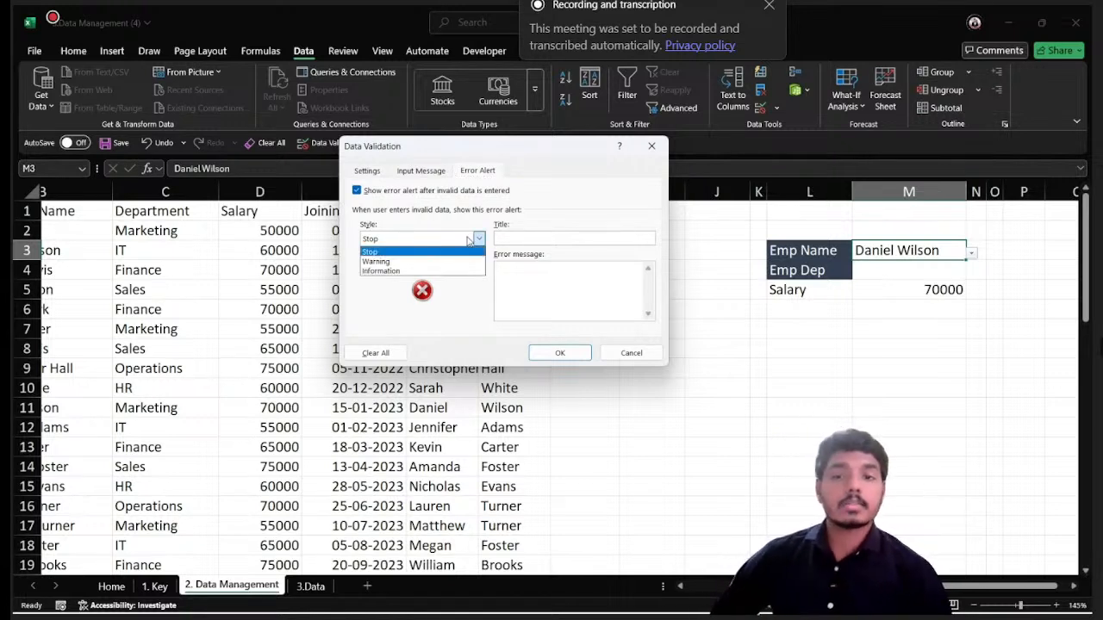
click(376, 261)
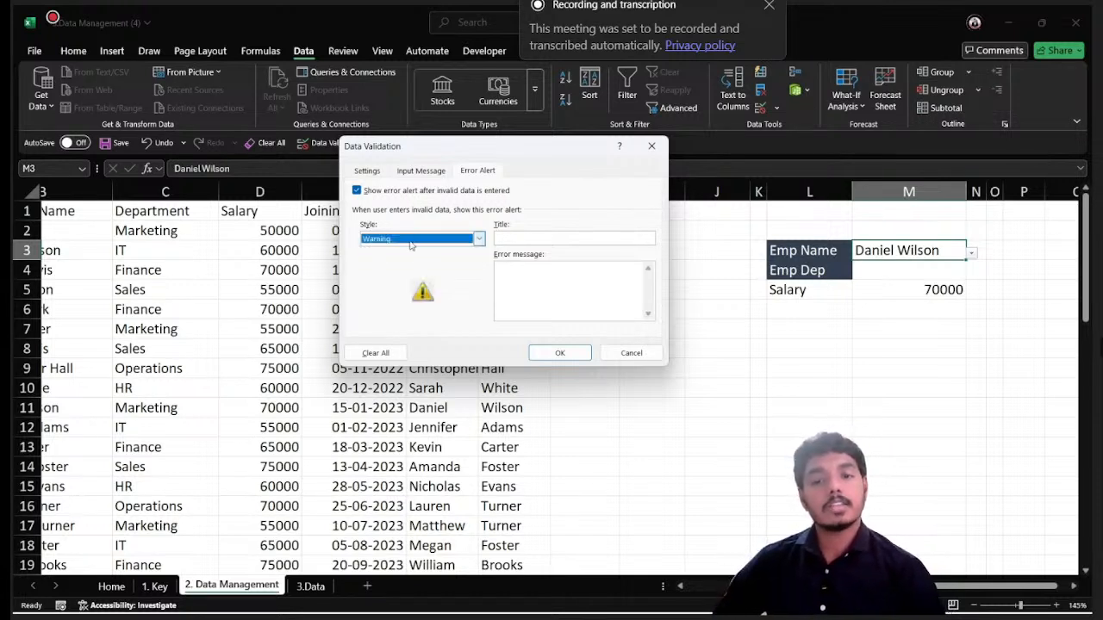
click(560, 353)
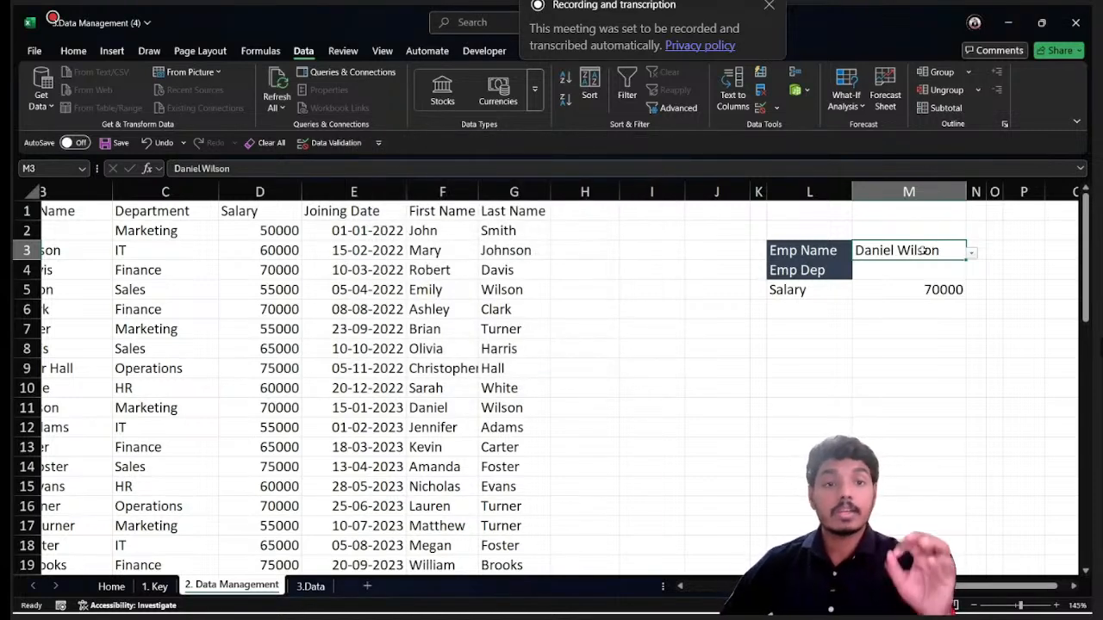
- Enter a name missing from the employee list in M3 and accept it despite the validation warning
text(R)
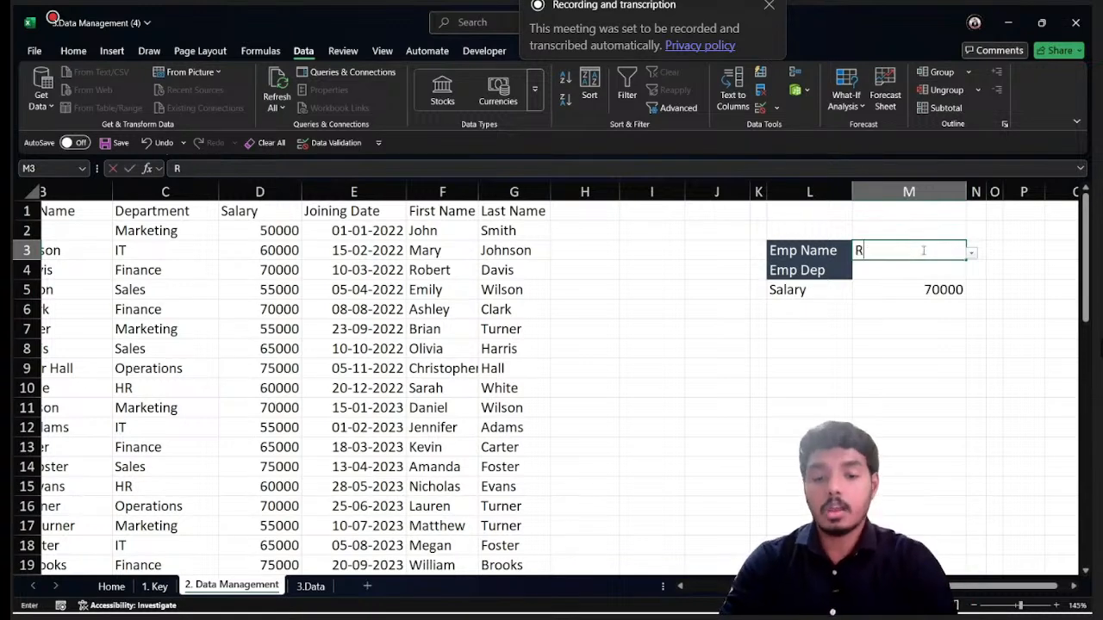
text(oopkumar)
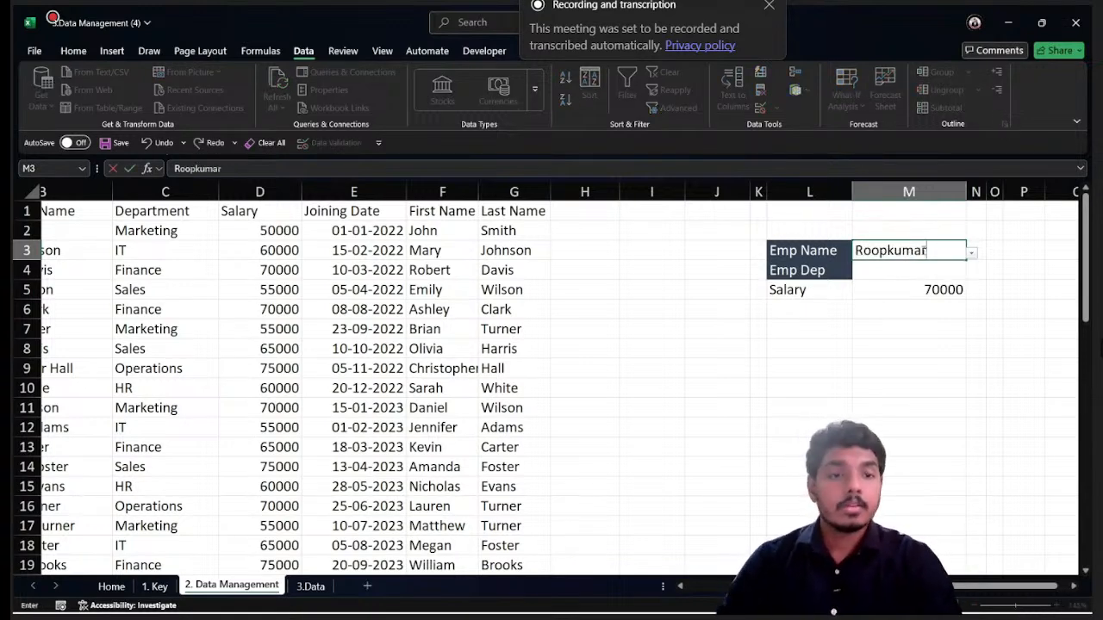
key(Return)
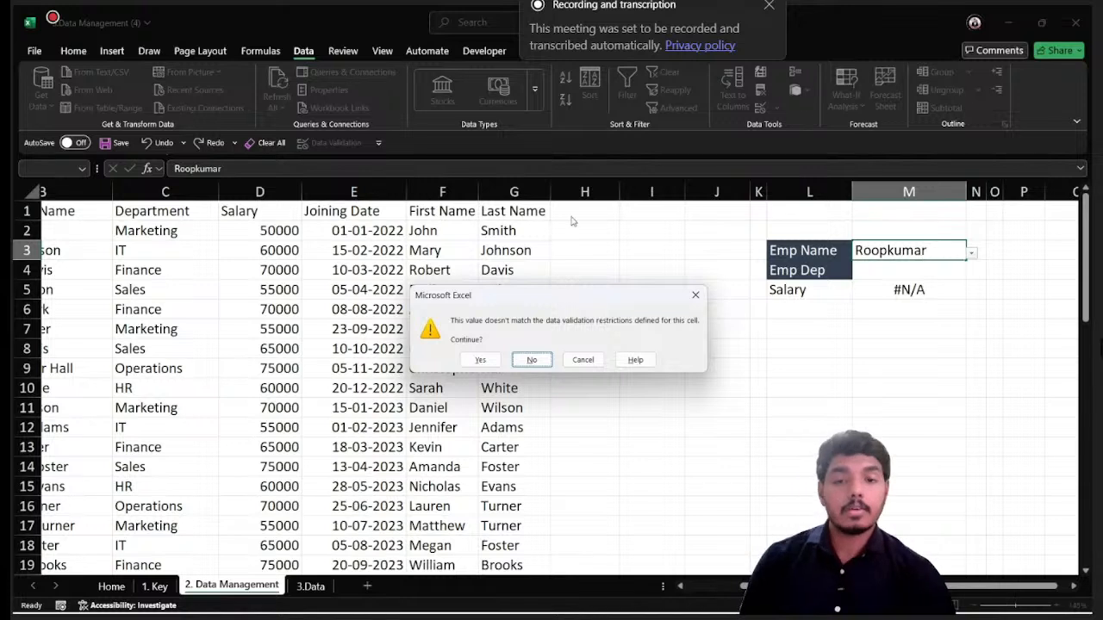
click(479, 361)
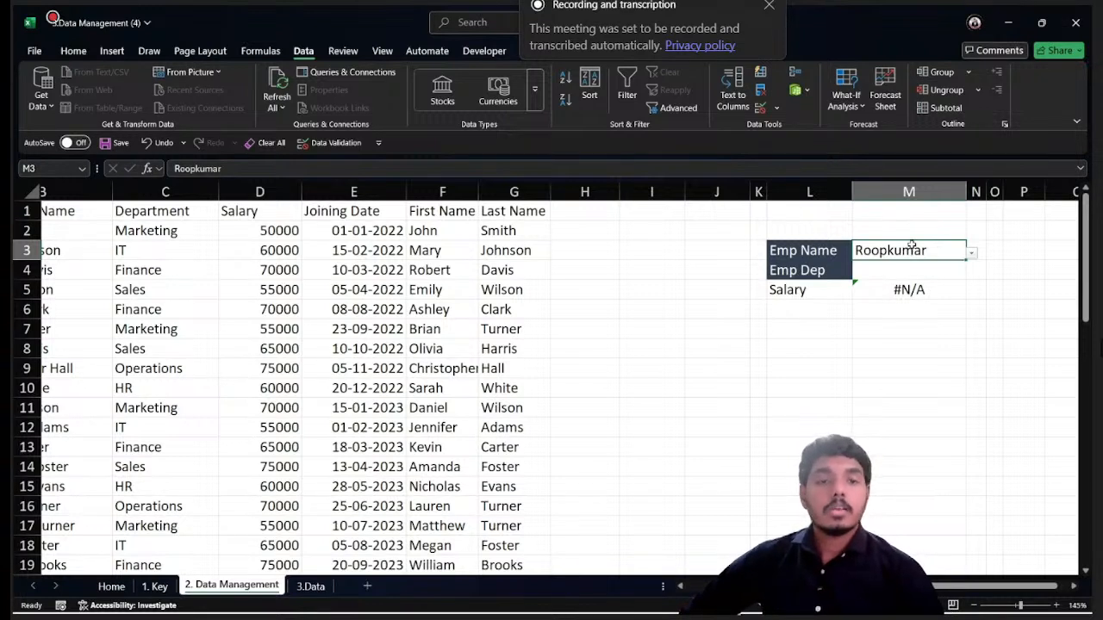
- Change the error alert style of M3's data validation to Information
click(760, 110)
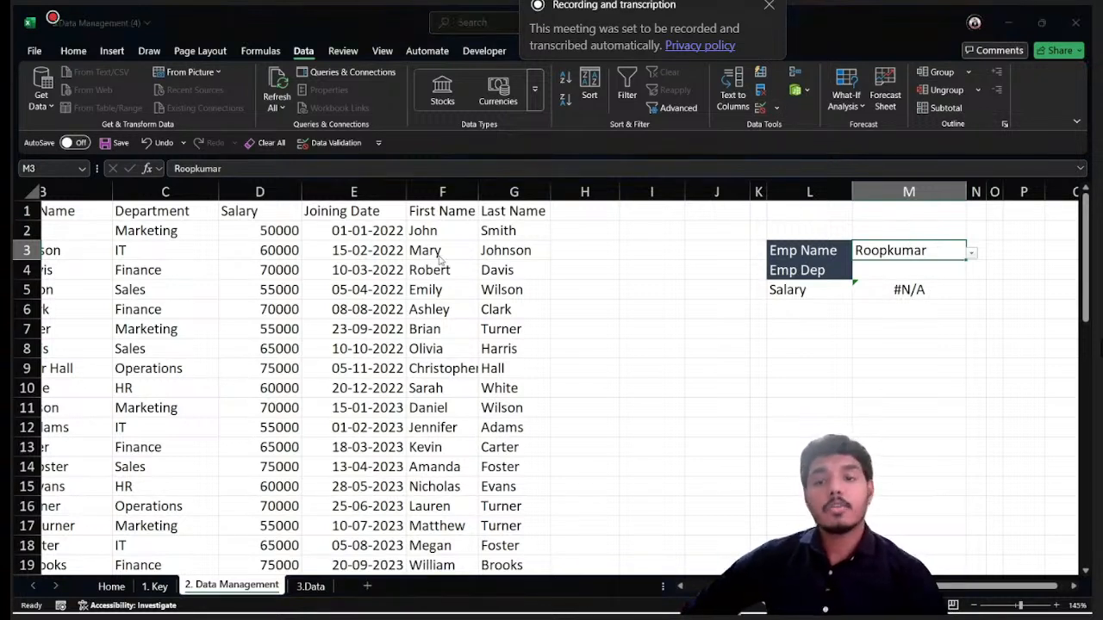
click(411, 244)
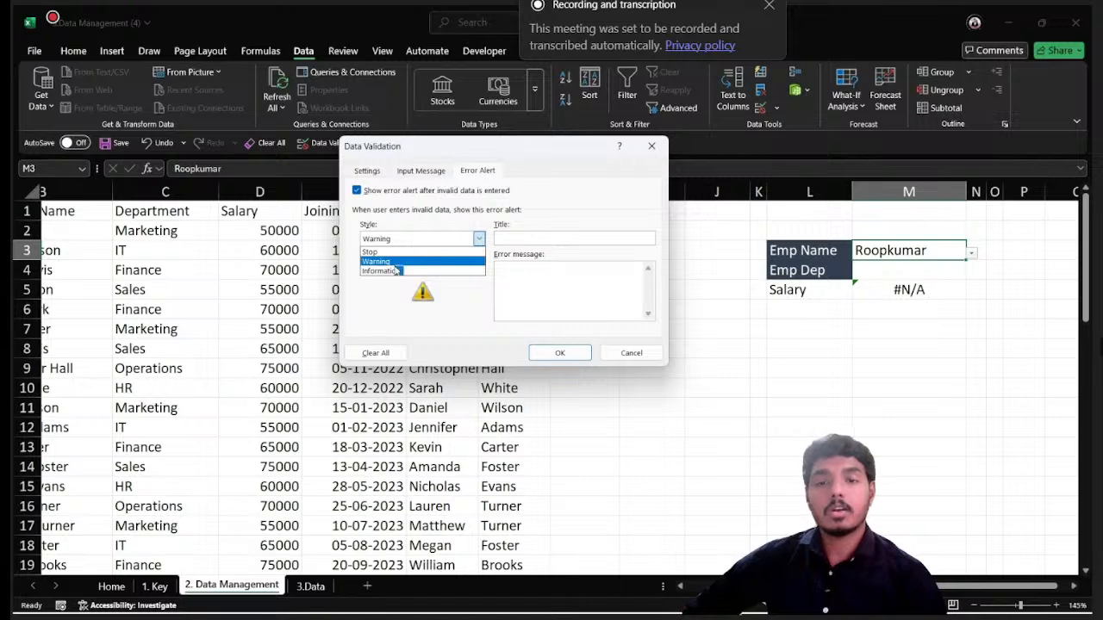
click(395, 268)
click(559, 349)
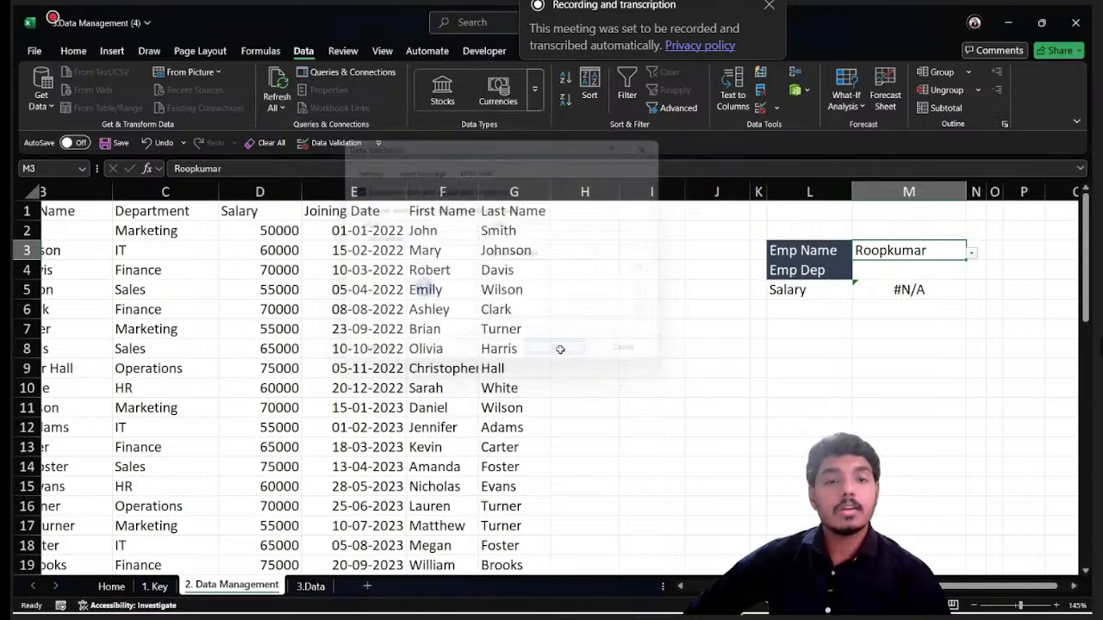
- Re-enter the unlisted name in M3, accept the information alert, and clear the cell
key(F2)
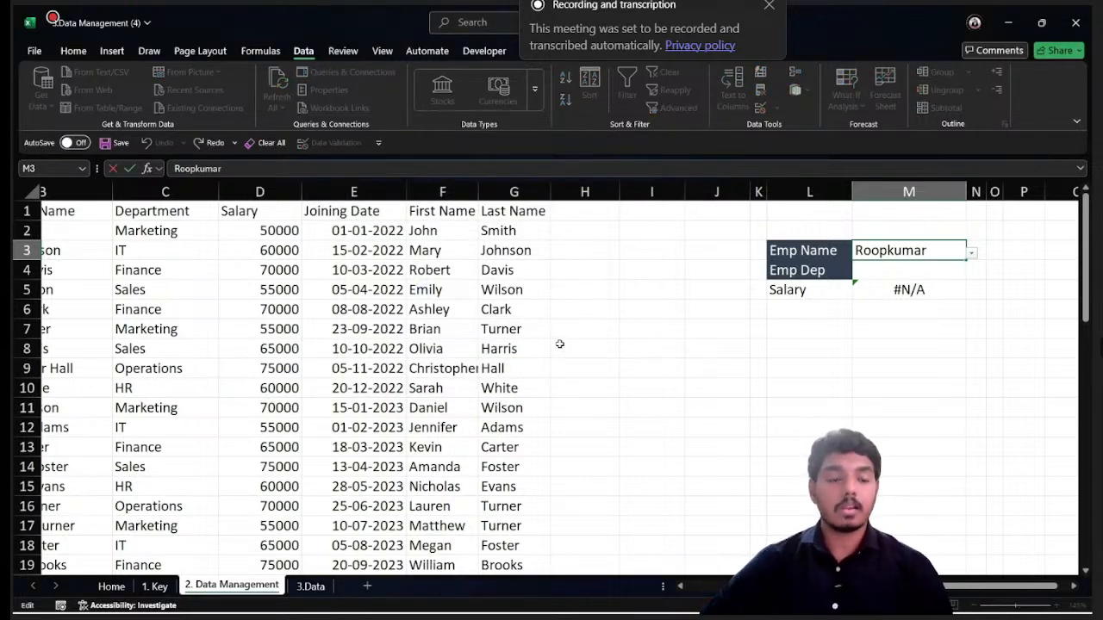
key(Return)
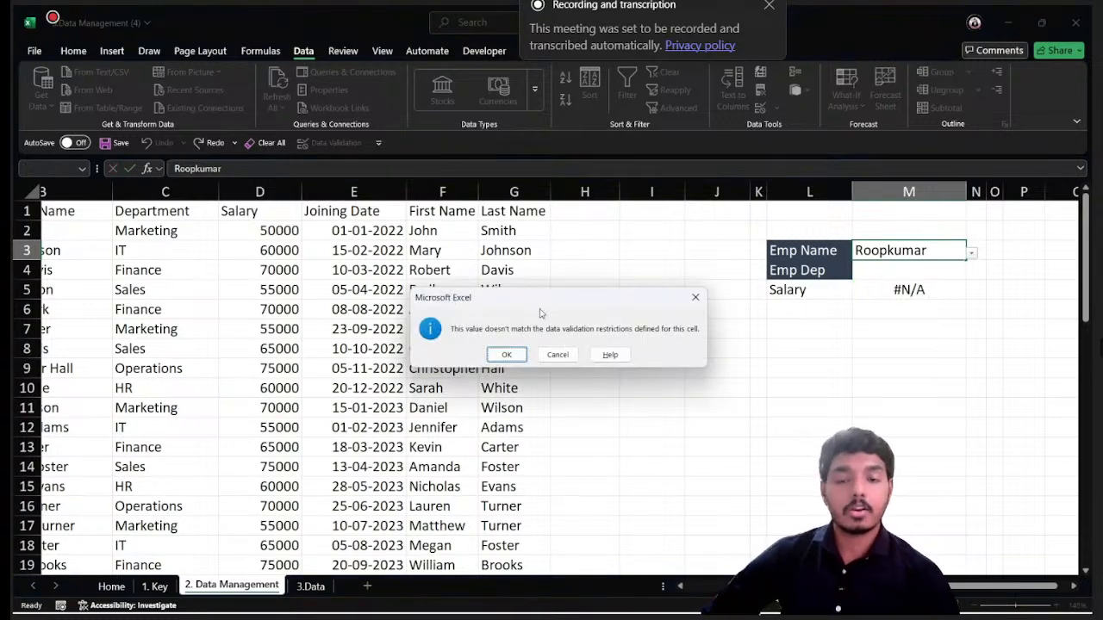
click(507, 354)
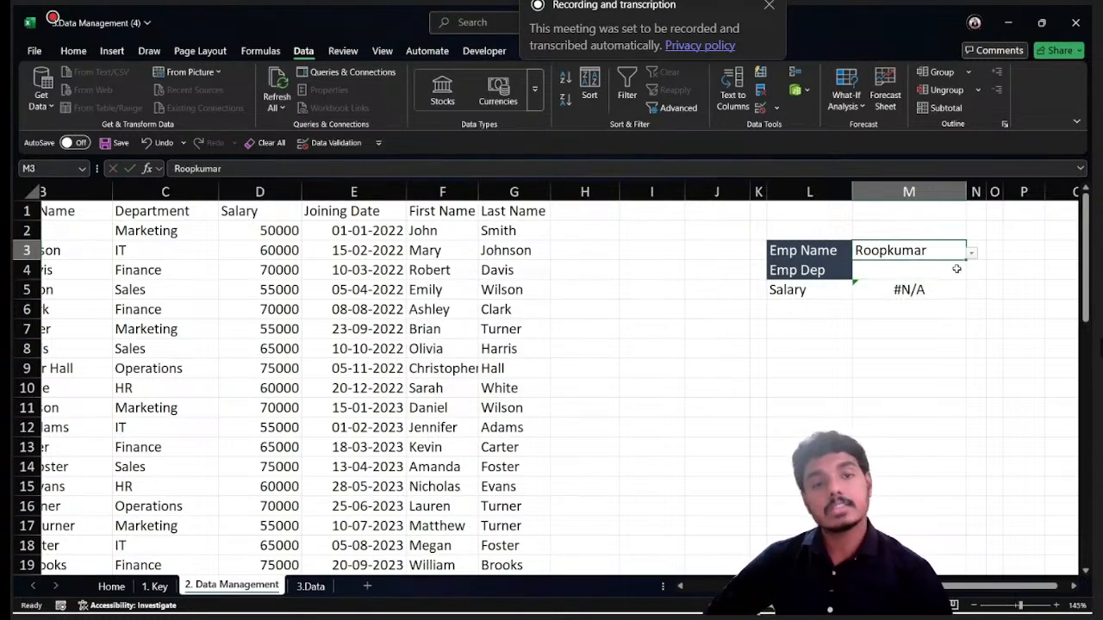
key(Delete)
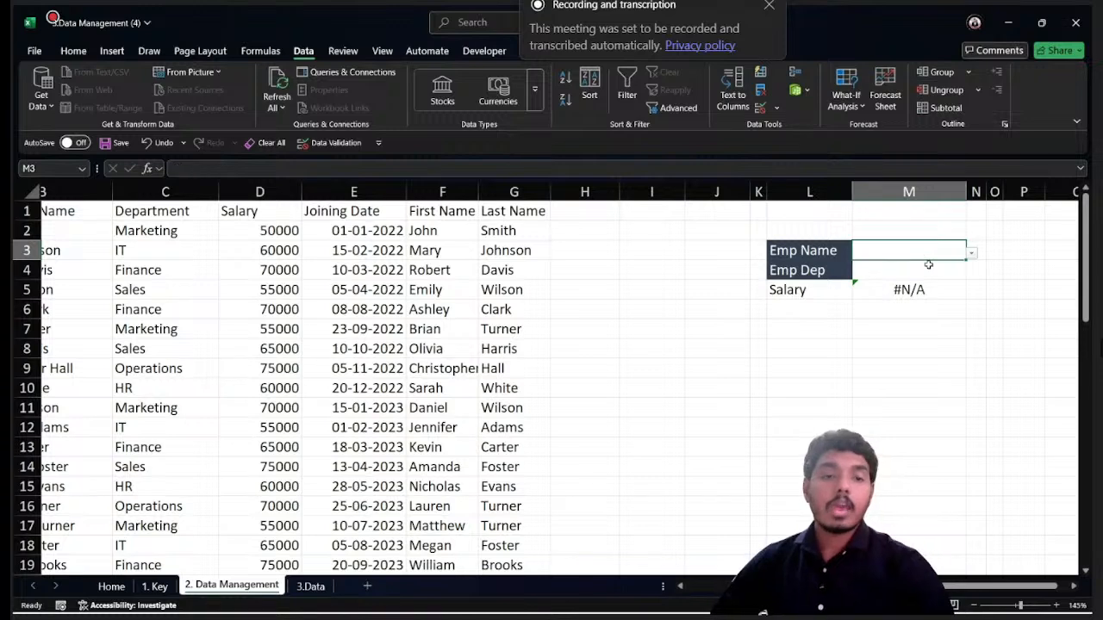
- Set M3's error alert to the Stop style with title "Employee Name" and message "Enter the Correct employee name."
click(761, 110)
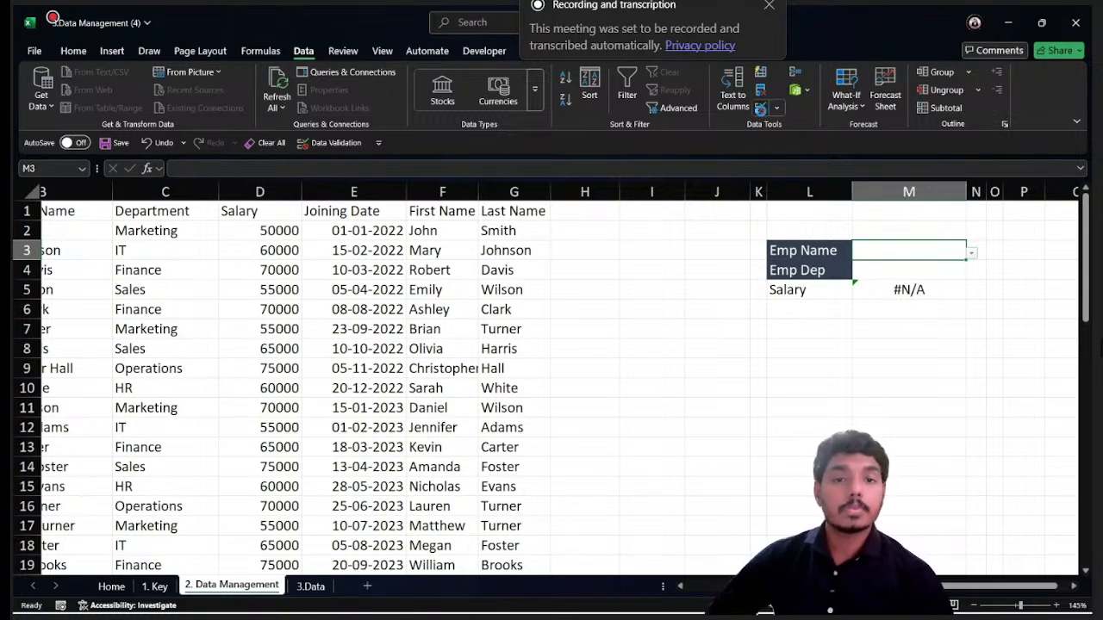
click(478, 239)
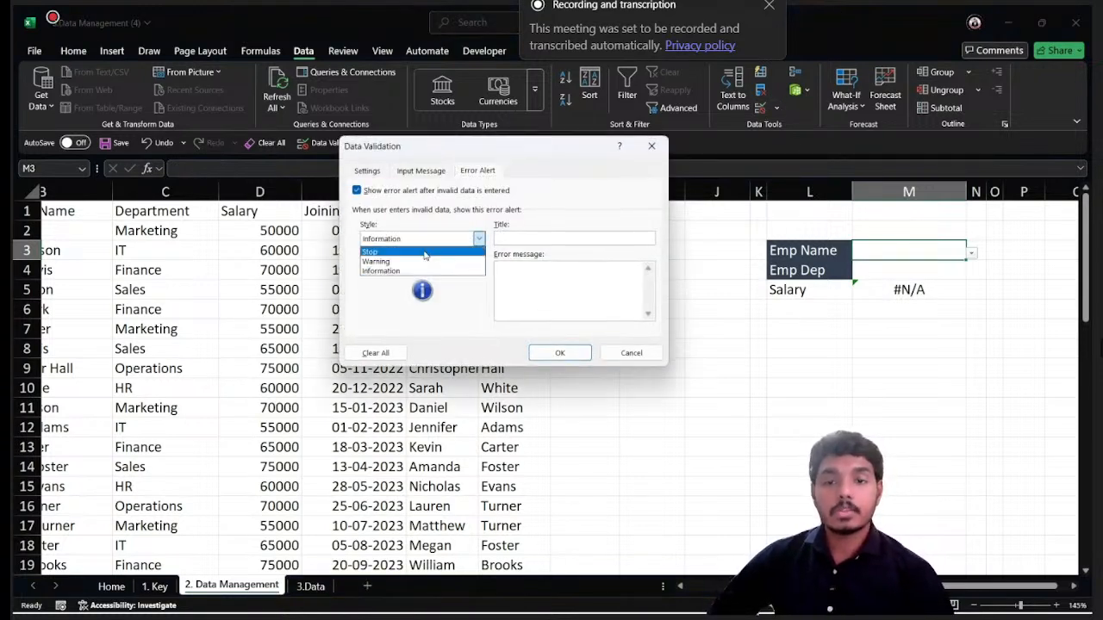
click(424, 251)
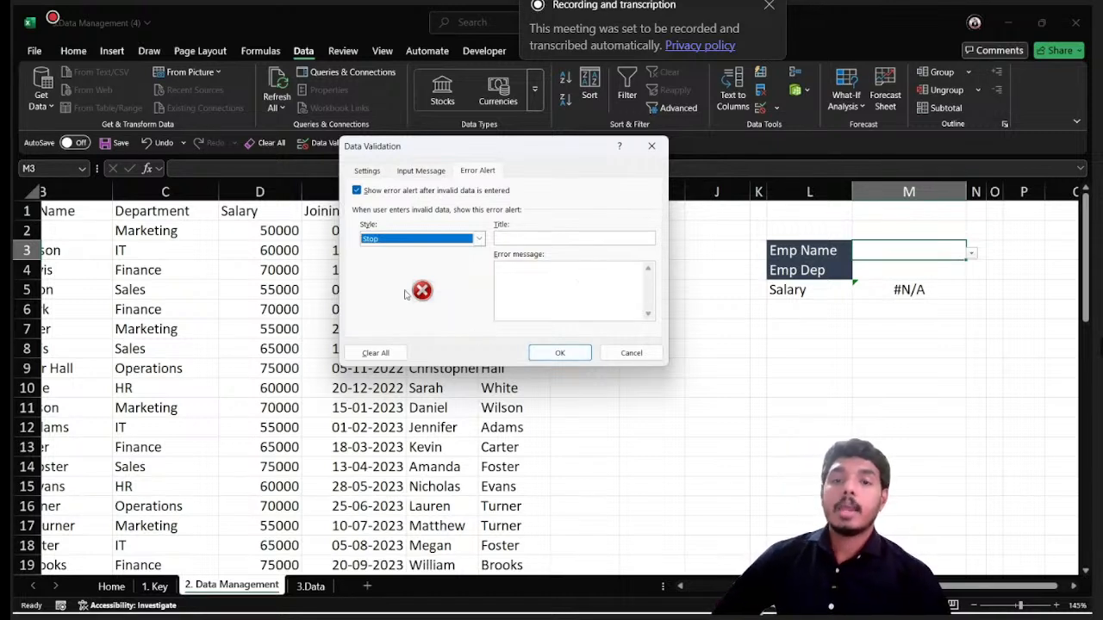
click(536, 241)
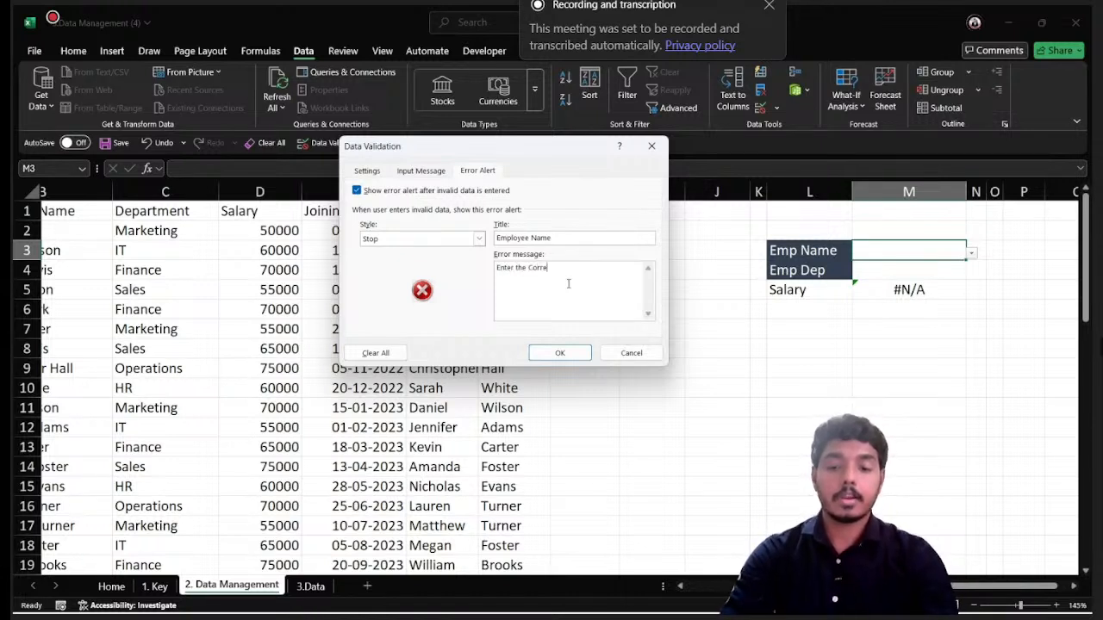
text(yee name.)
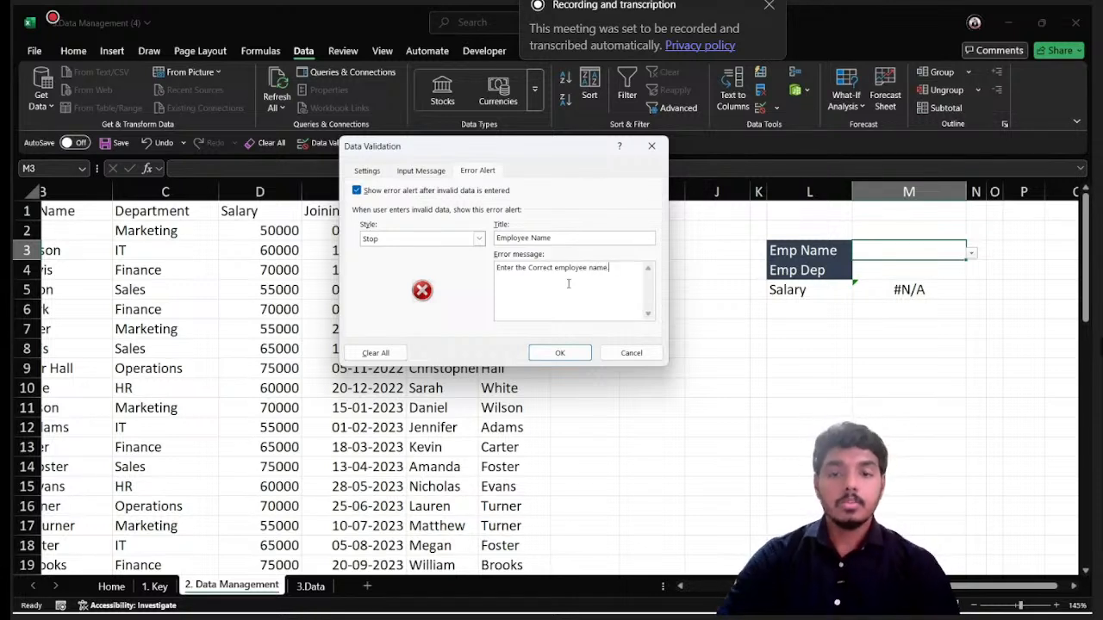
click(559, 353)
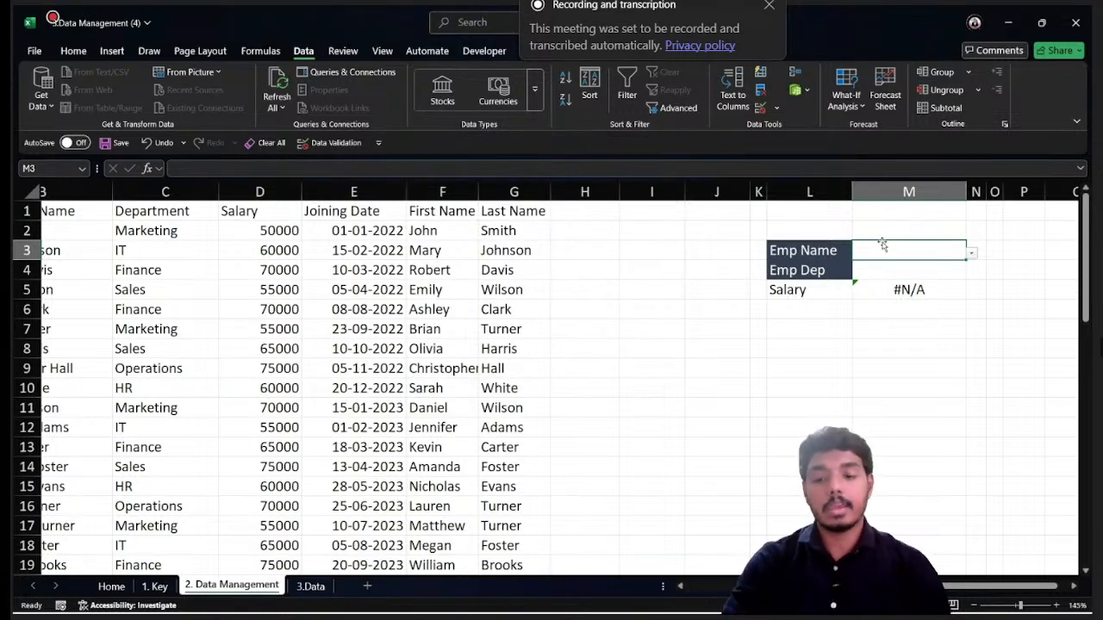
- Try to enter an unlisted name in M3 to test the custom error alert, and dismiss the alert
text(Roop)
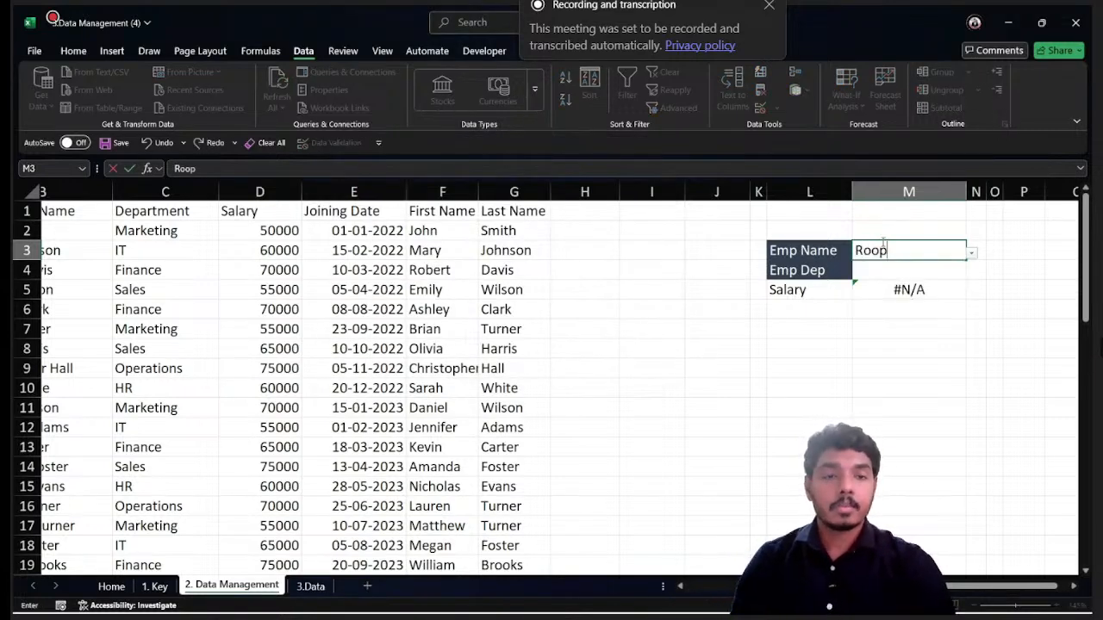
key(Return)
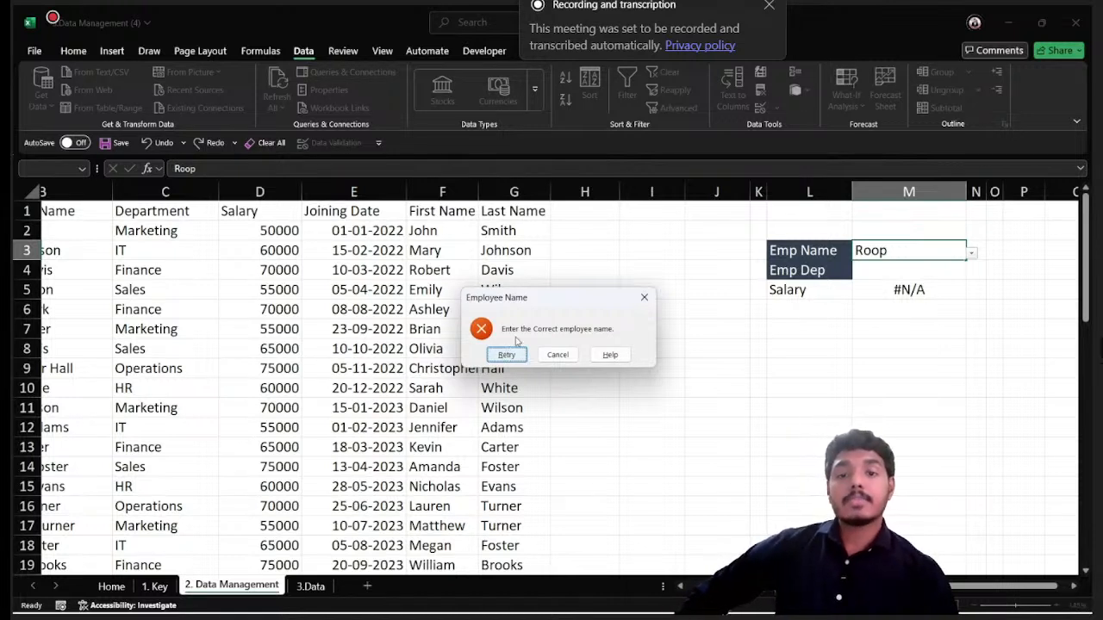
click(643, 297)
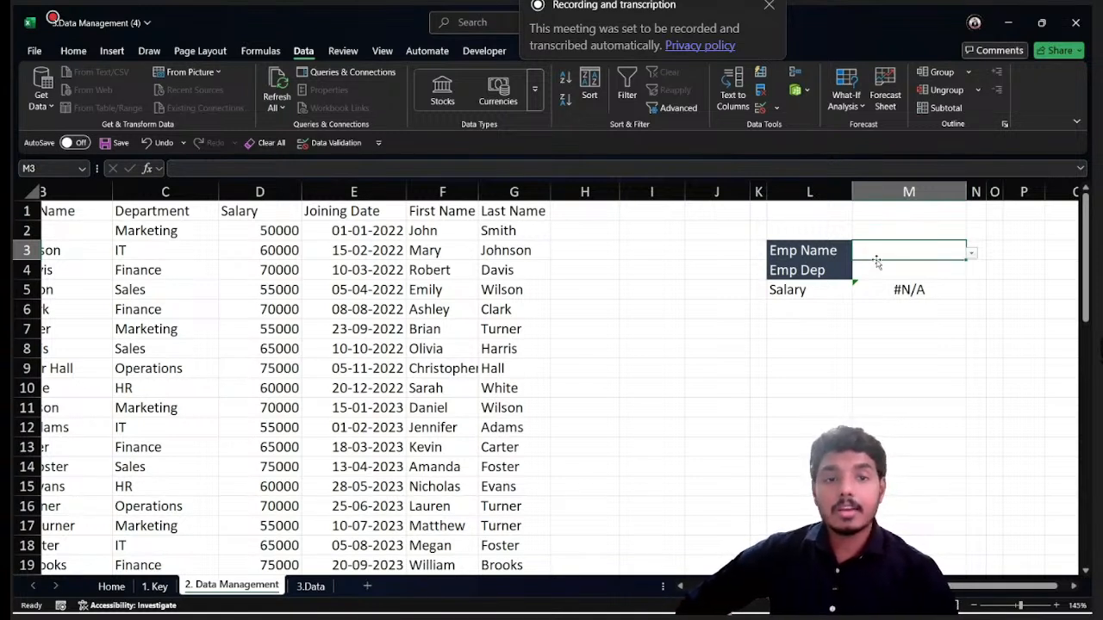
- Enter an unlisted first name in M8 and paste a copy of it into M3
click(866, 350)
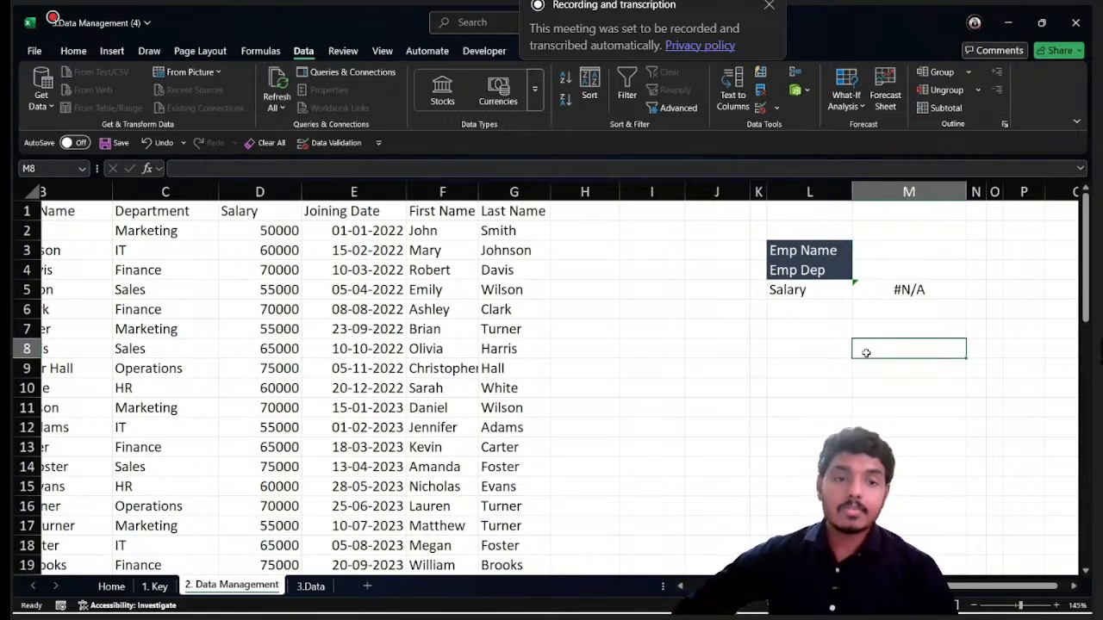
text(Roop)
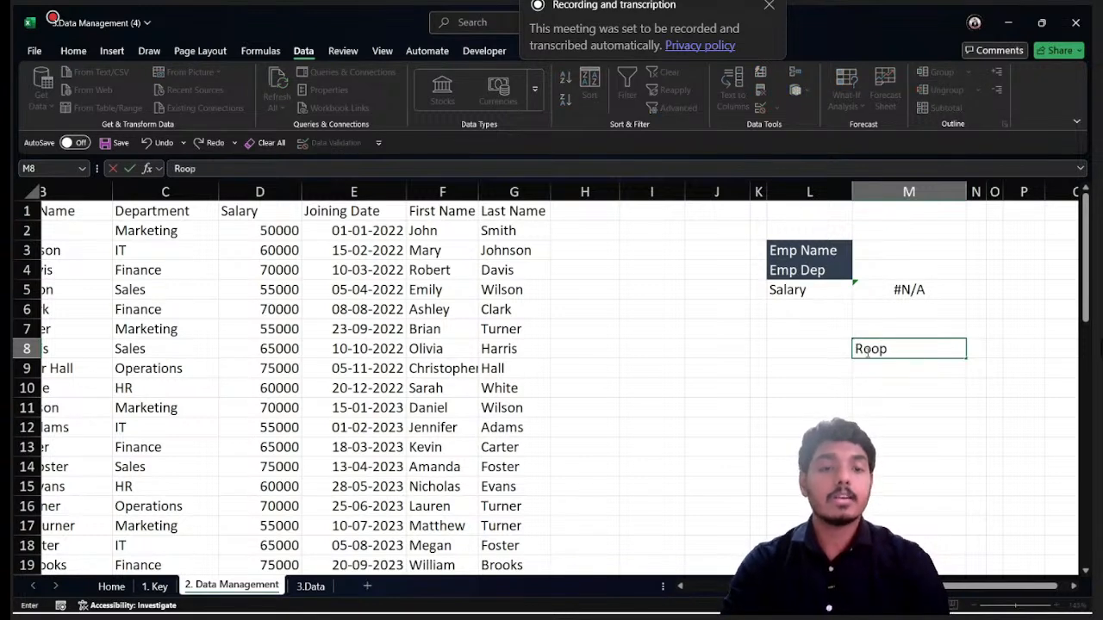
key(Return)
key(Up)
key(ctrl+c)
key(Up)
key(Up)
key(Up)
key(Up)
key(Up)
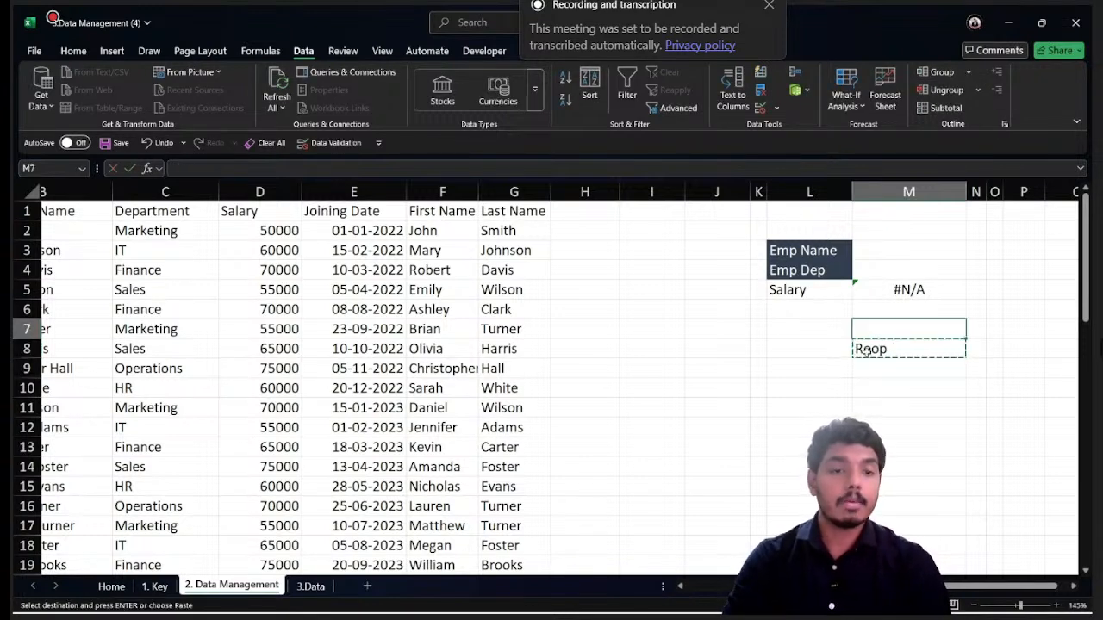
key(ctrl+v)
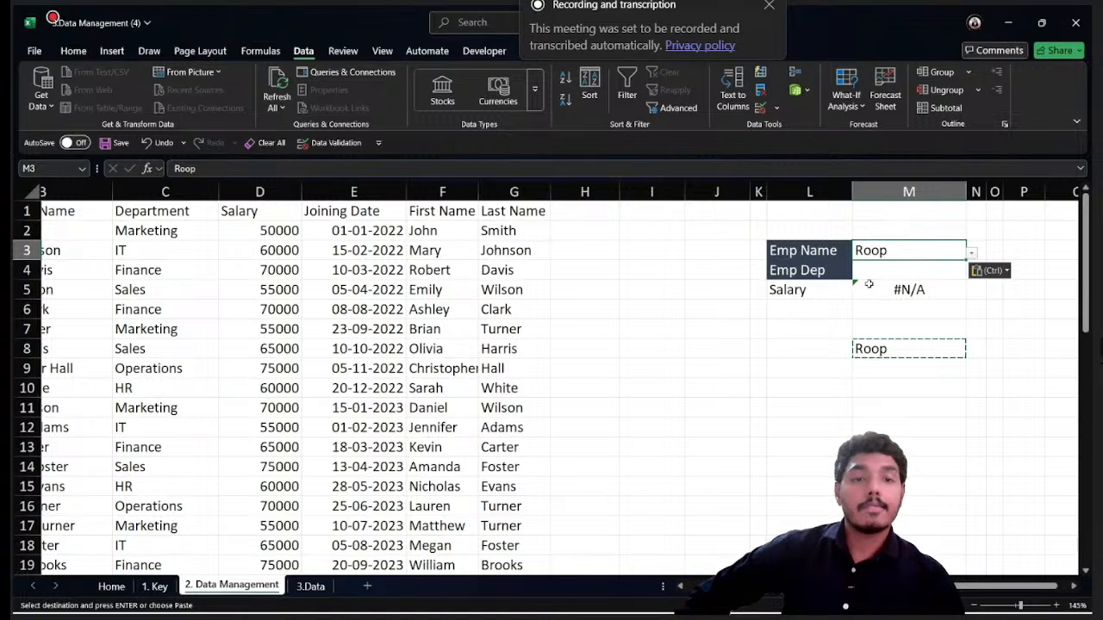
double_click(895, 249)
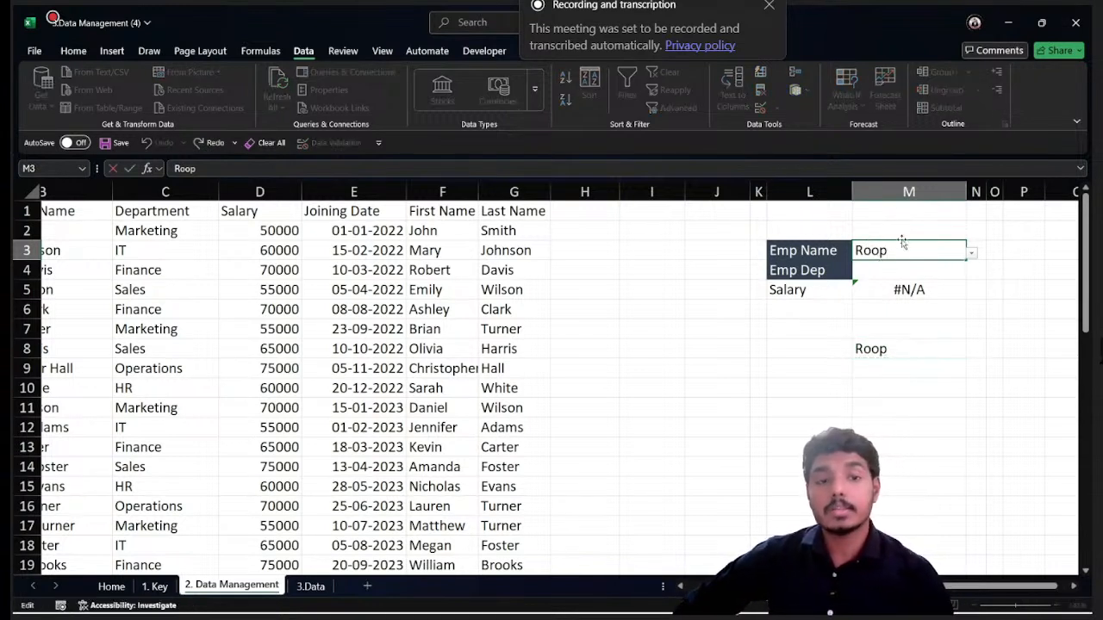
key(Escape)
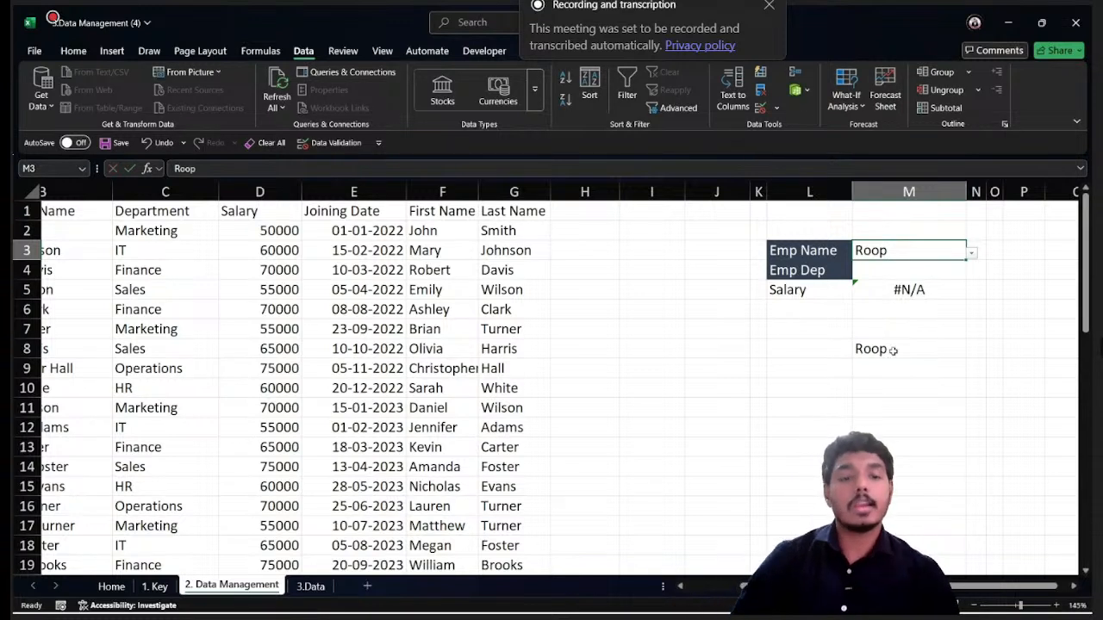
- Replace the pasted name in M3 with the employee listed in row 4, using the cell's dropdown
click(891, 349)
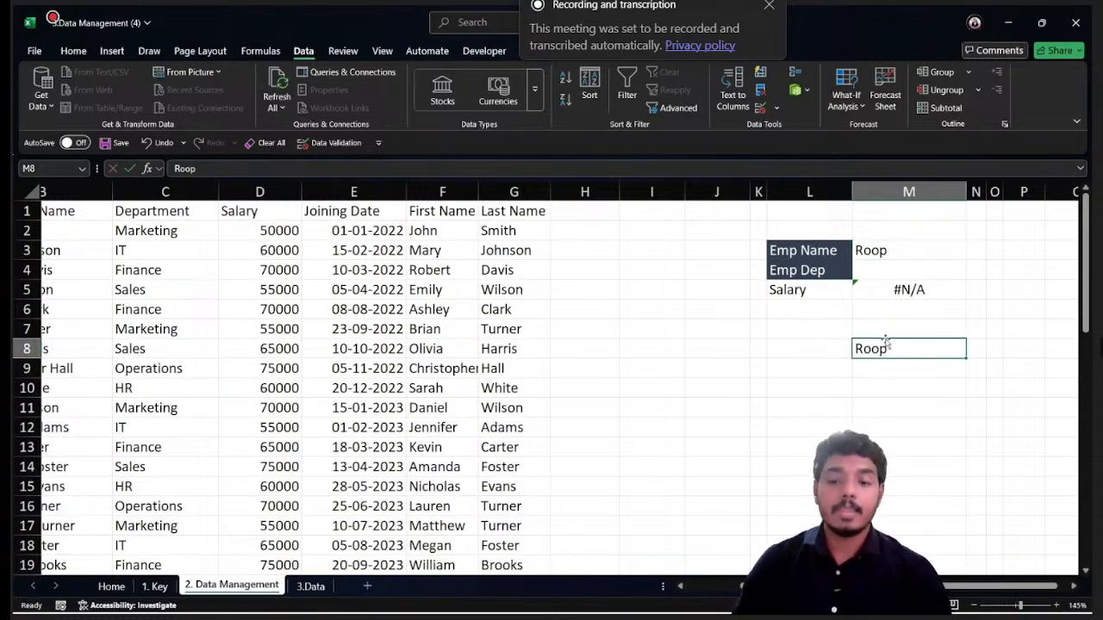
click(906, 254)
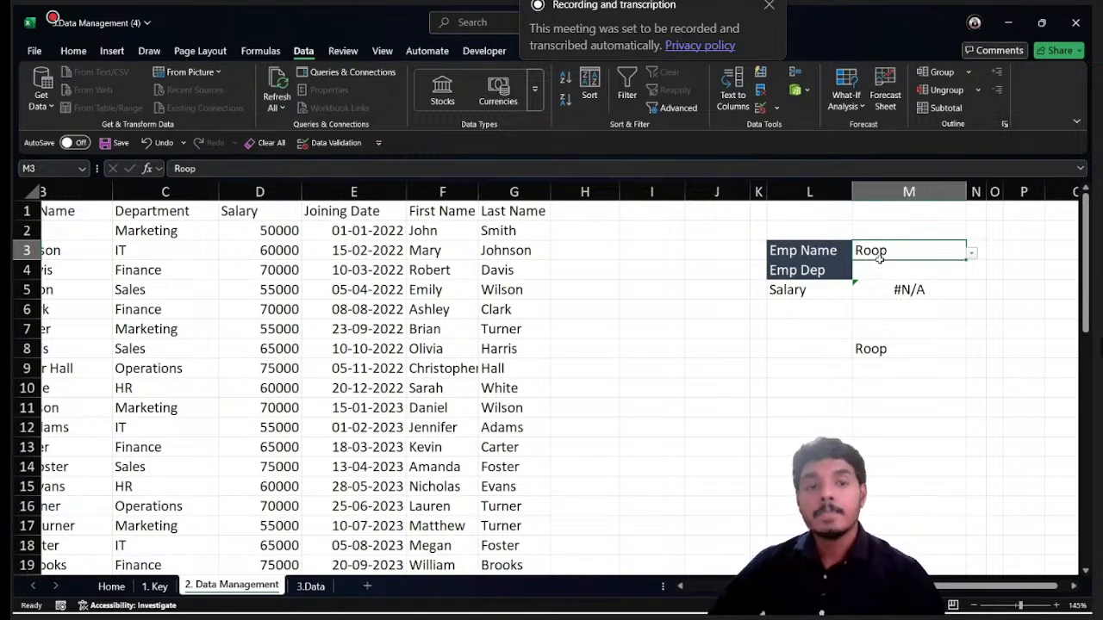
click(971, 253)
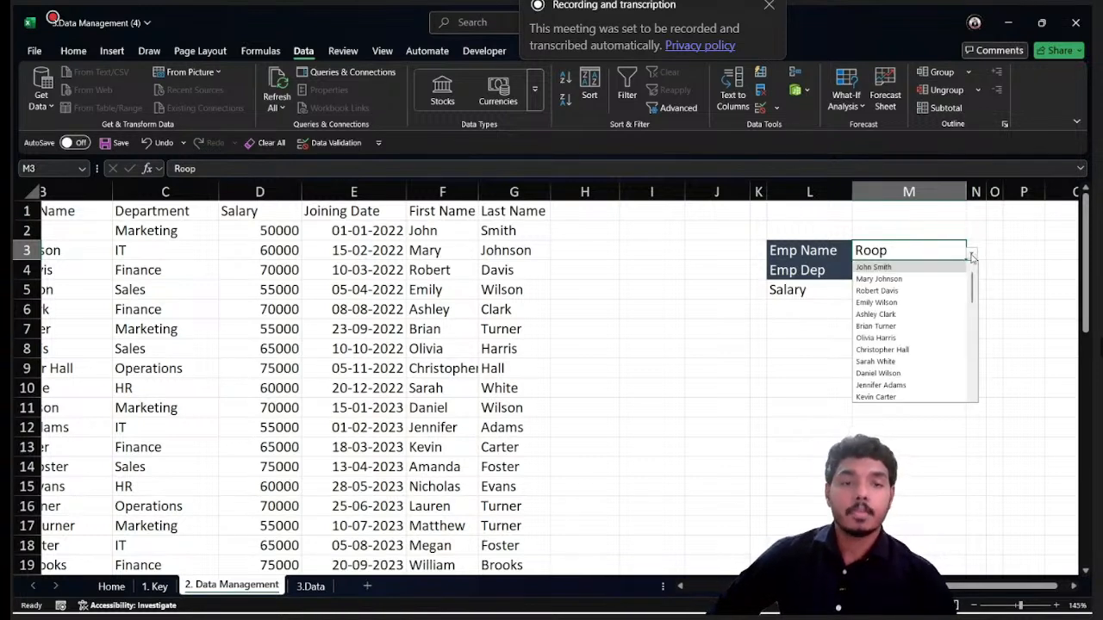
click(896, 291)
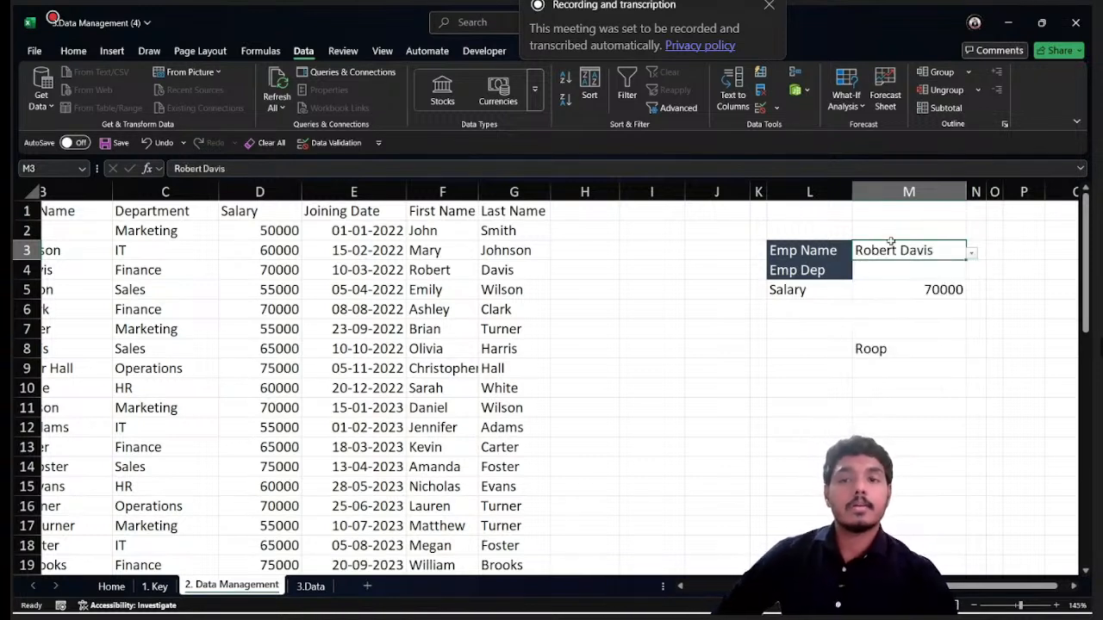
- Choose the employee listed in row 9 from M3's dropdown and check the salary lookup in M5
click(937, 293)
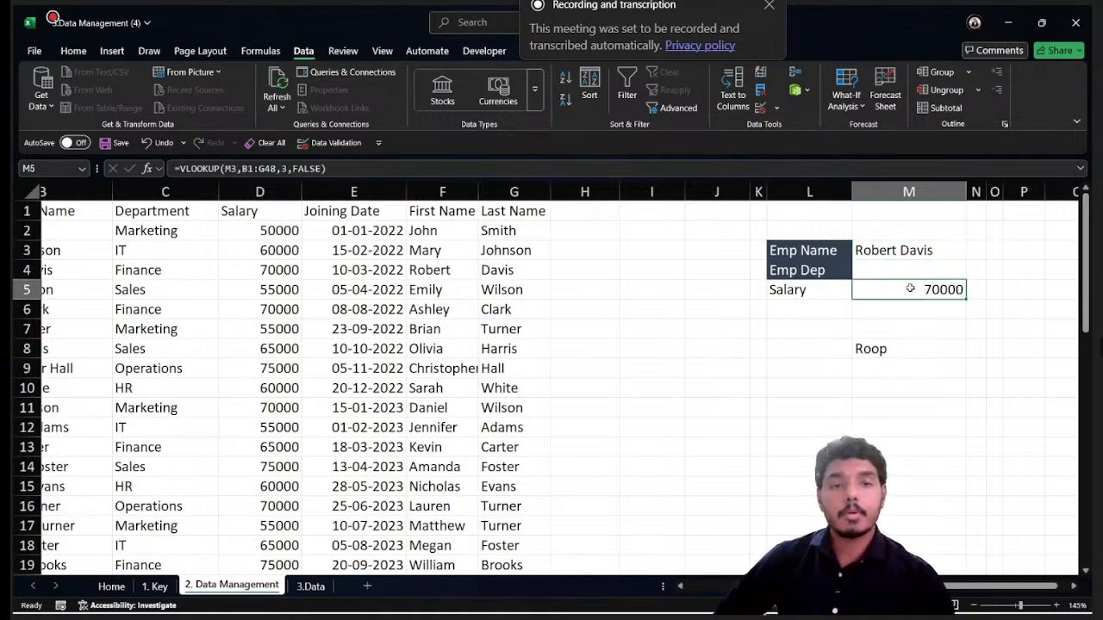
click(843, 250)
click(948, 251)
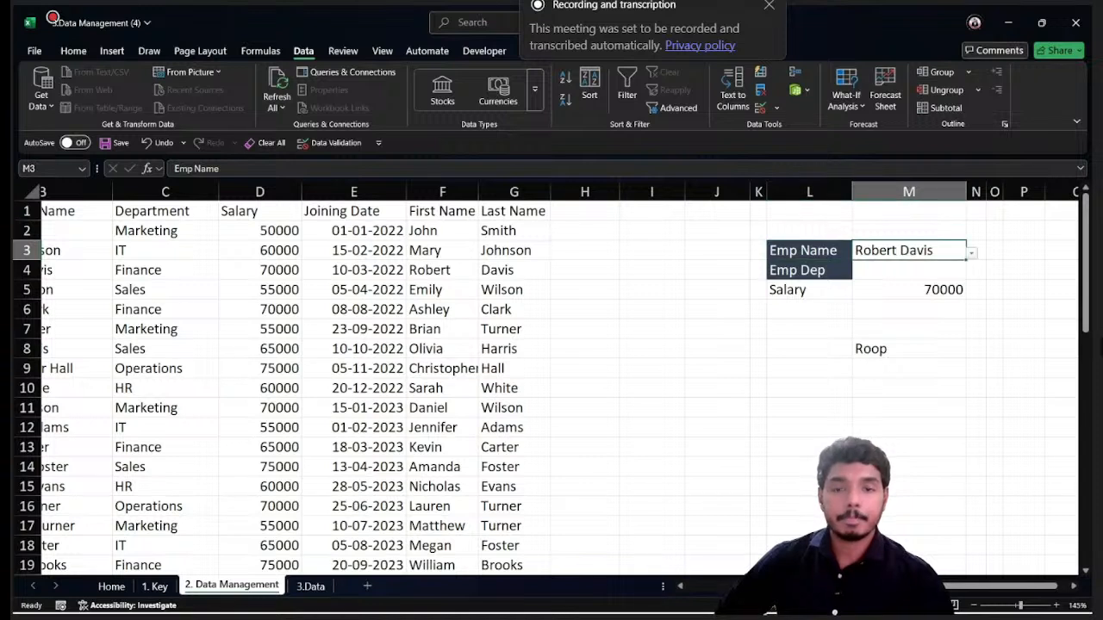
click(971, 253)
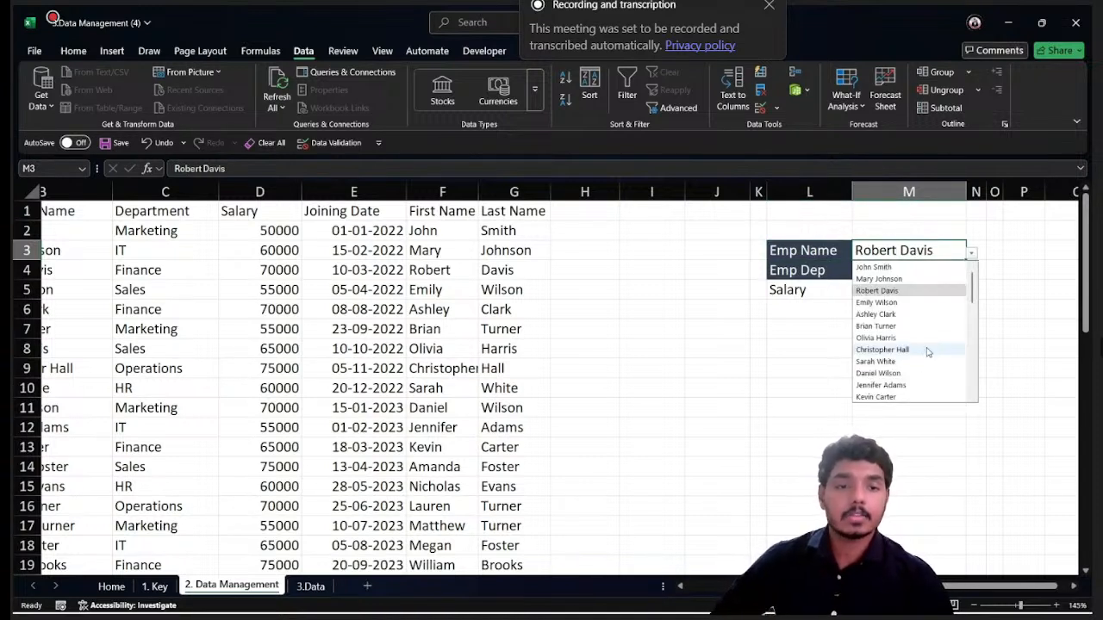
click(925, 350)
click(926, 281)
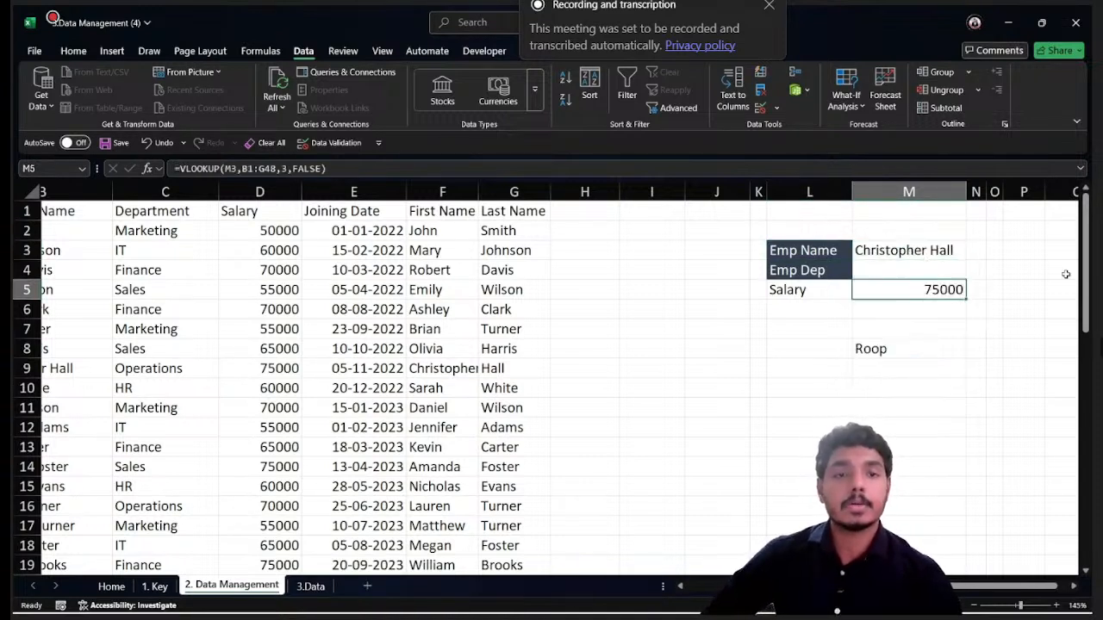
- Give M3's data validation an input message titled "Enter Existing Employee Name"
click(900, 251)
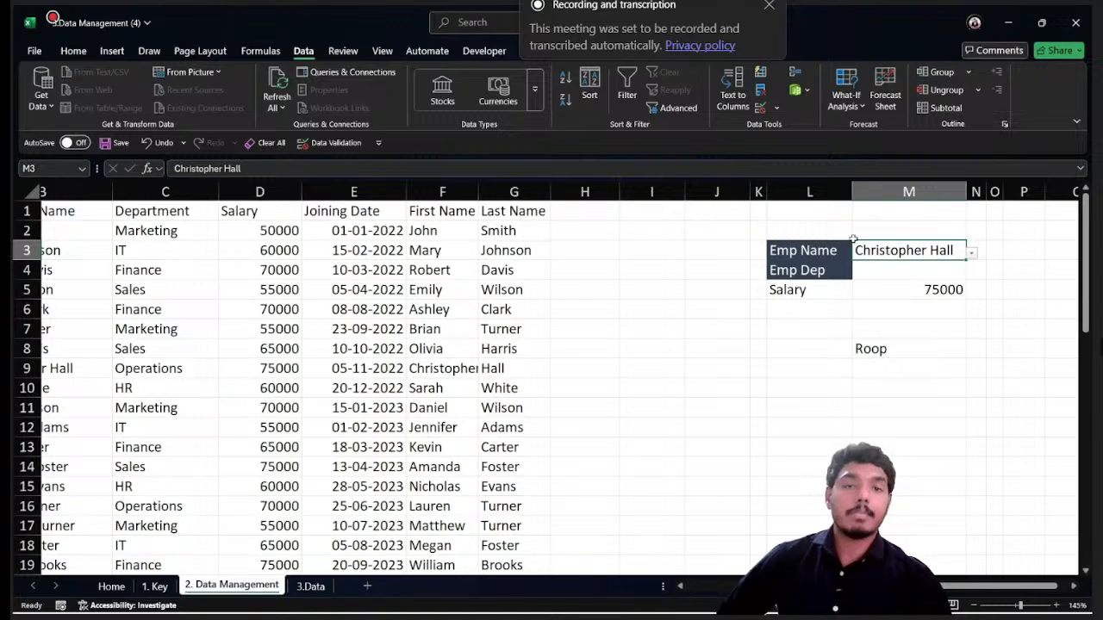
click(759, 110)
click(415, 172)
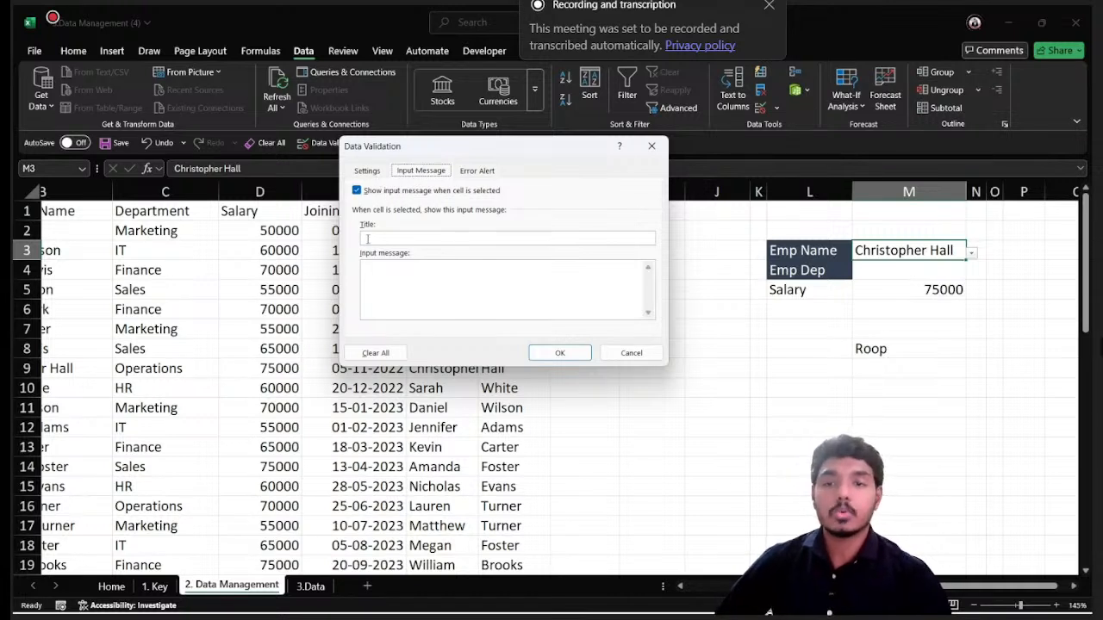
click(392, 236)
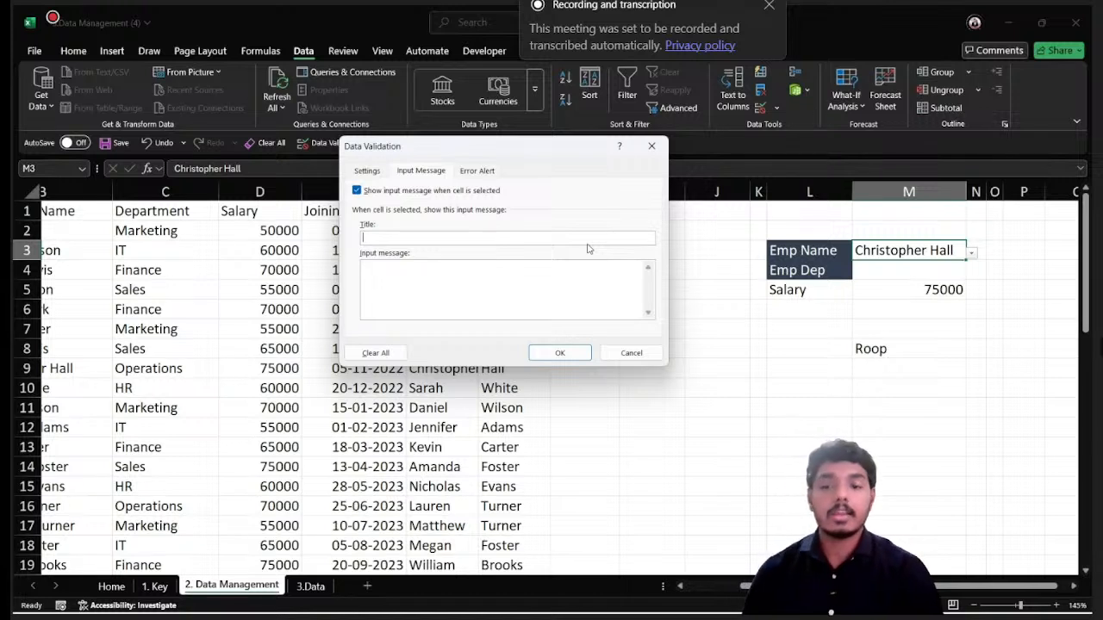
text(Enter Exc)
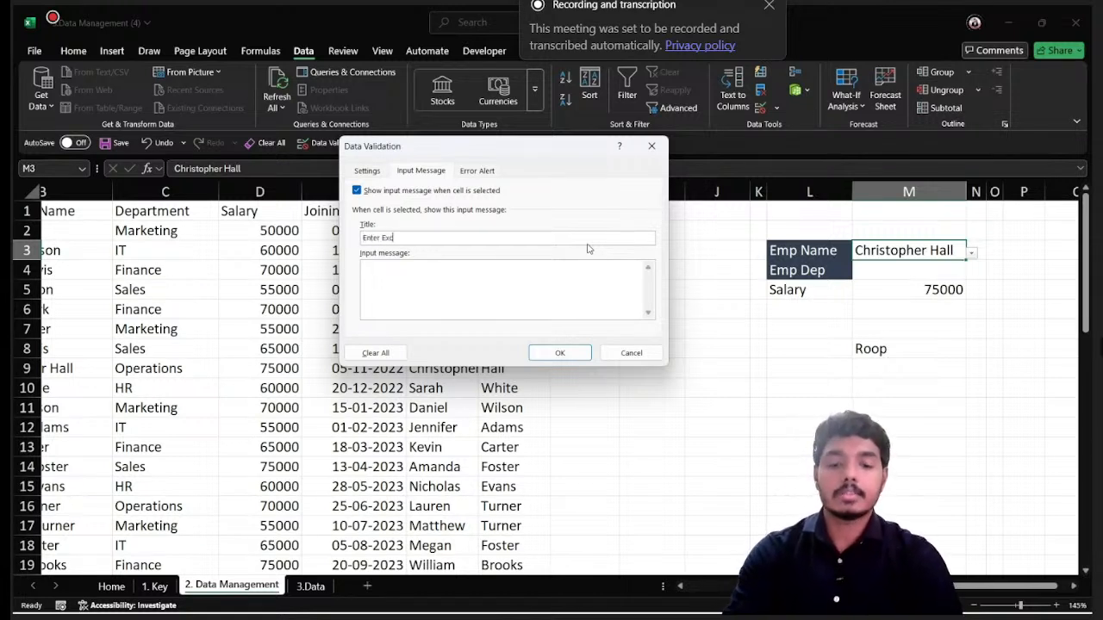
key(BackSpace)
text(is)
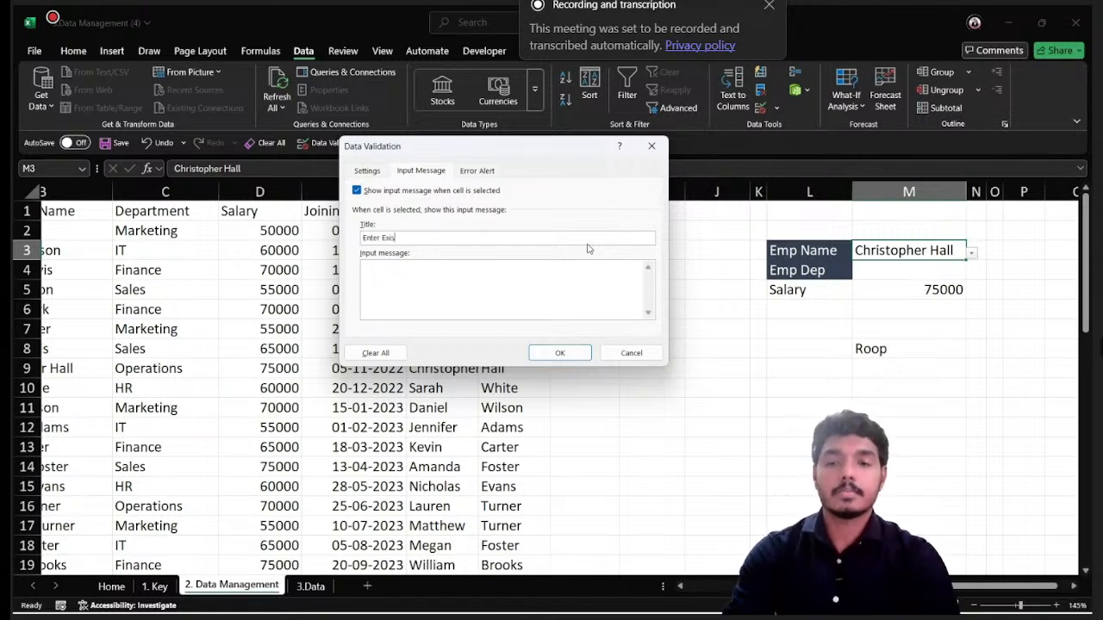
text(ting )
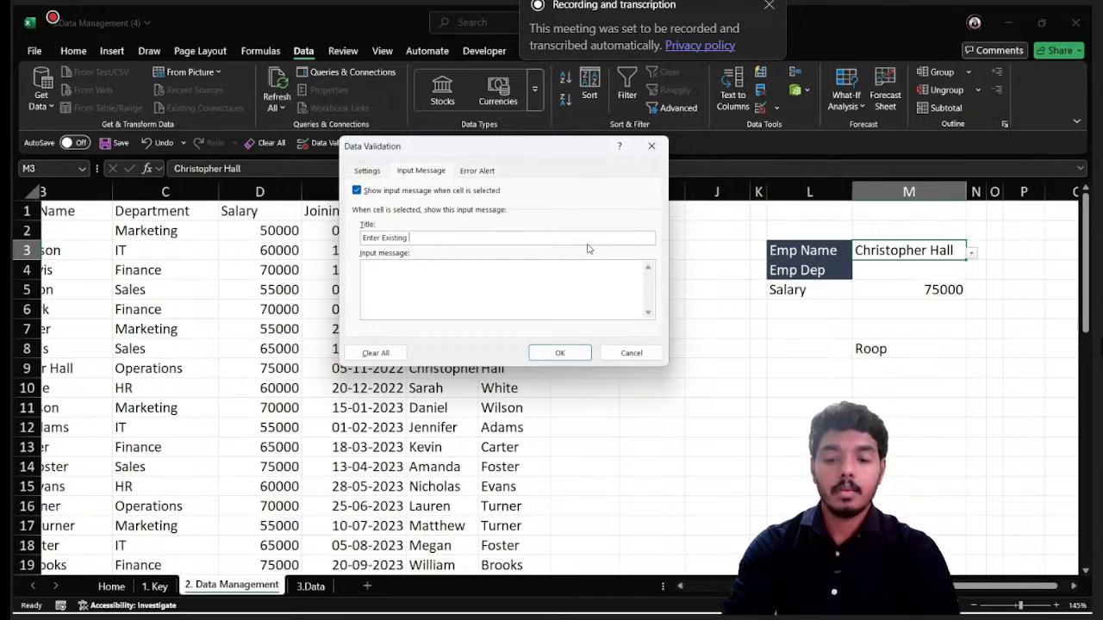
text(Employee)
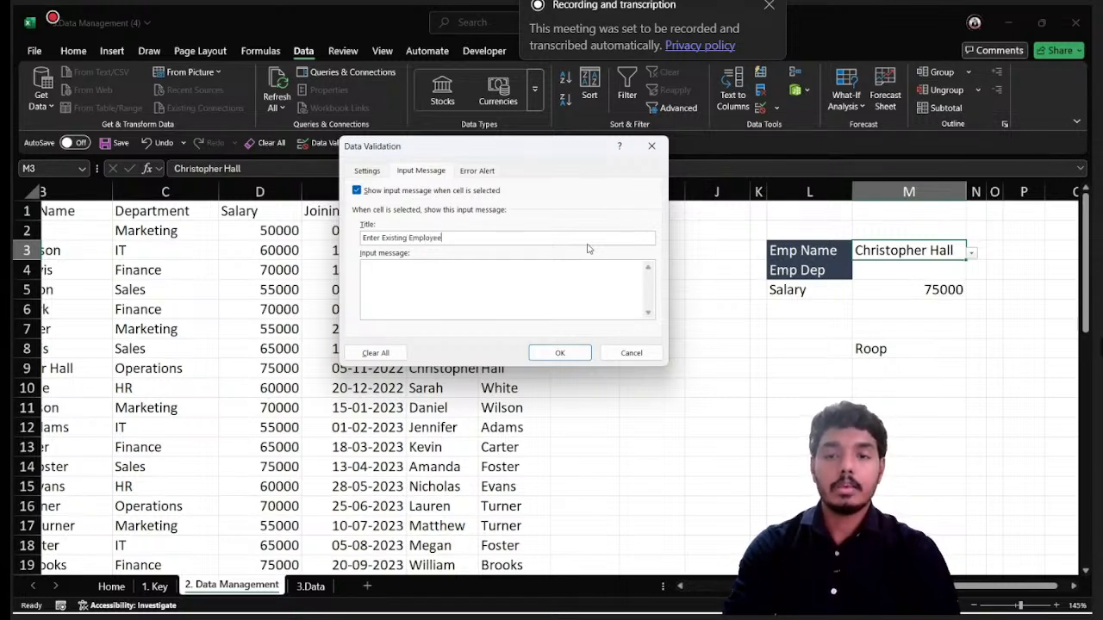
text( Name)
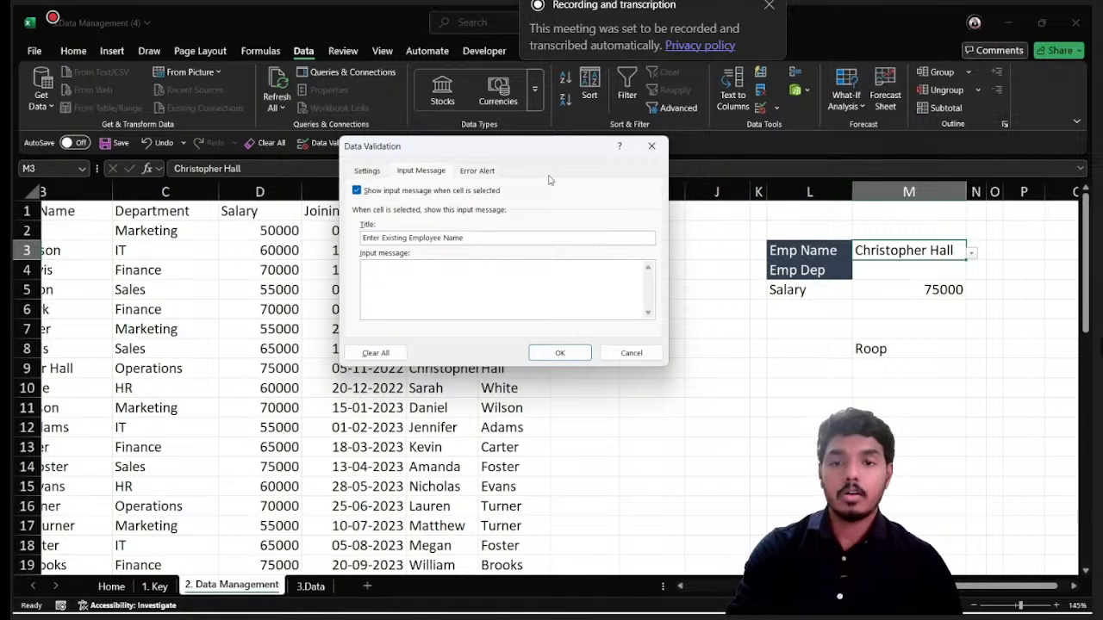
- Replace the word "Enter" with "Select" in the input message's title
key(ctrl+shift+Left)
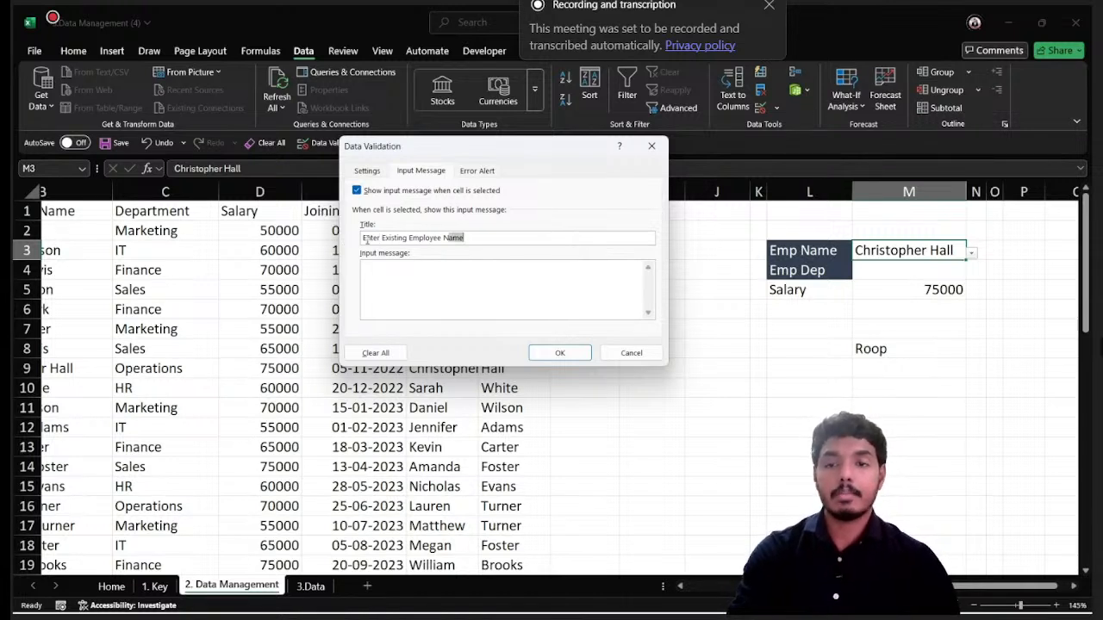
key(Left)
key(ctrl+shift+Left)
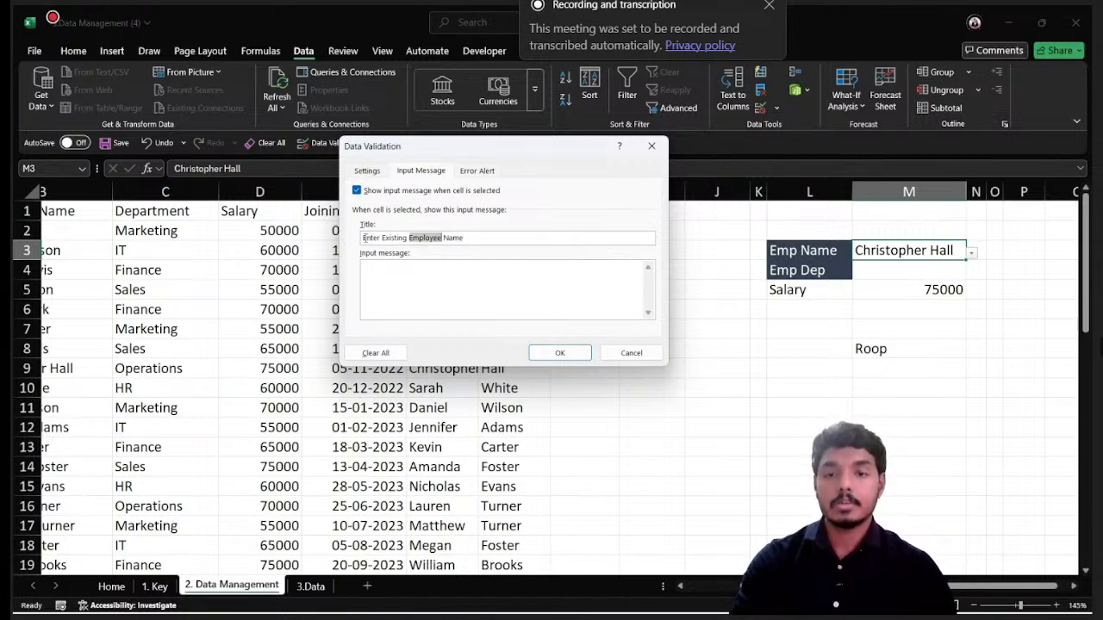
click(497, 237)
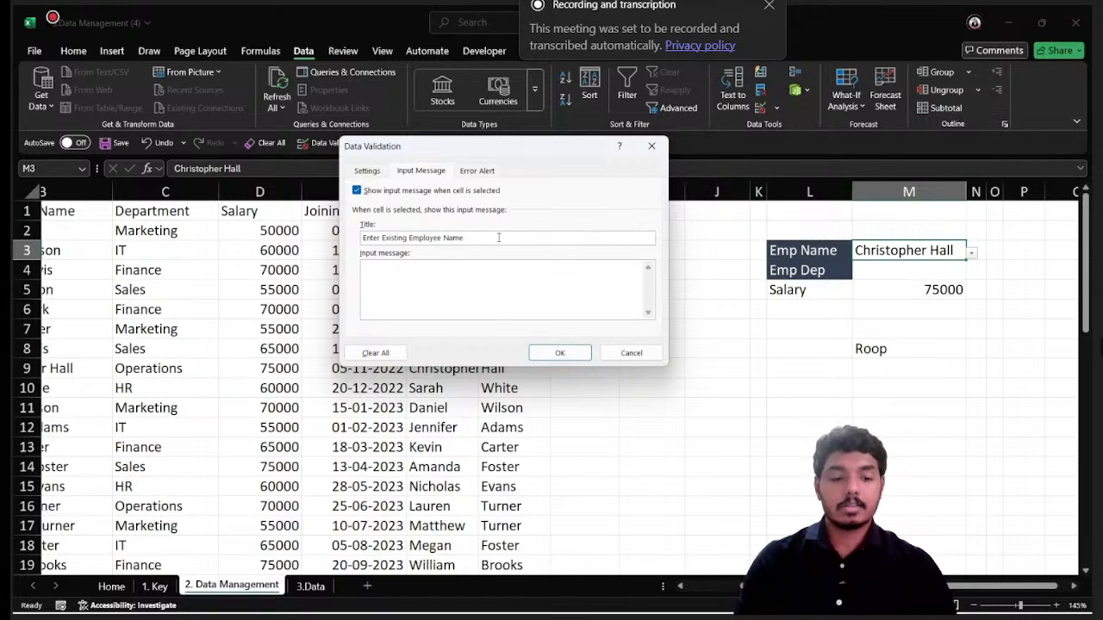
key(ctrl+shift+Right)
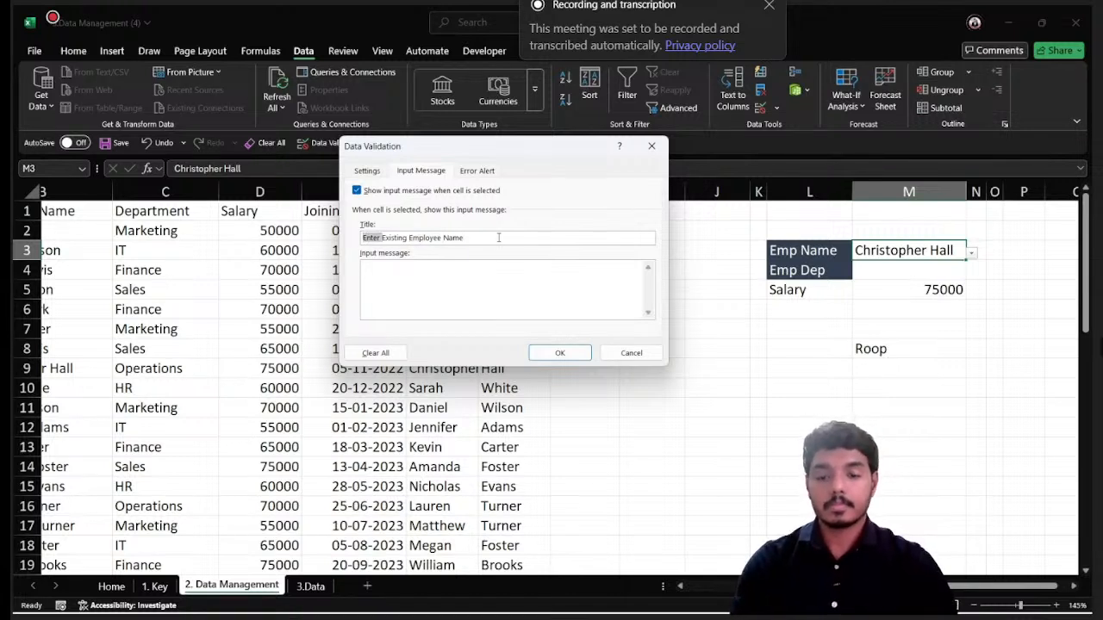
text(Select )
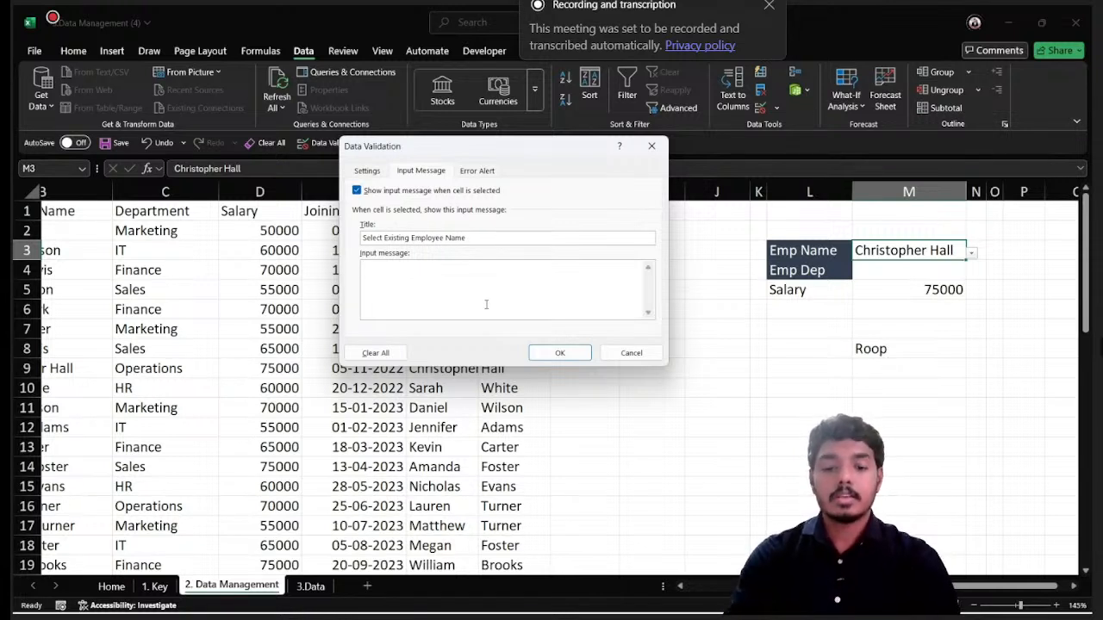
text(Select )
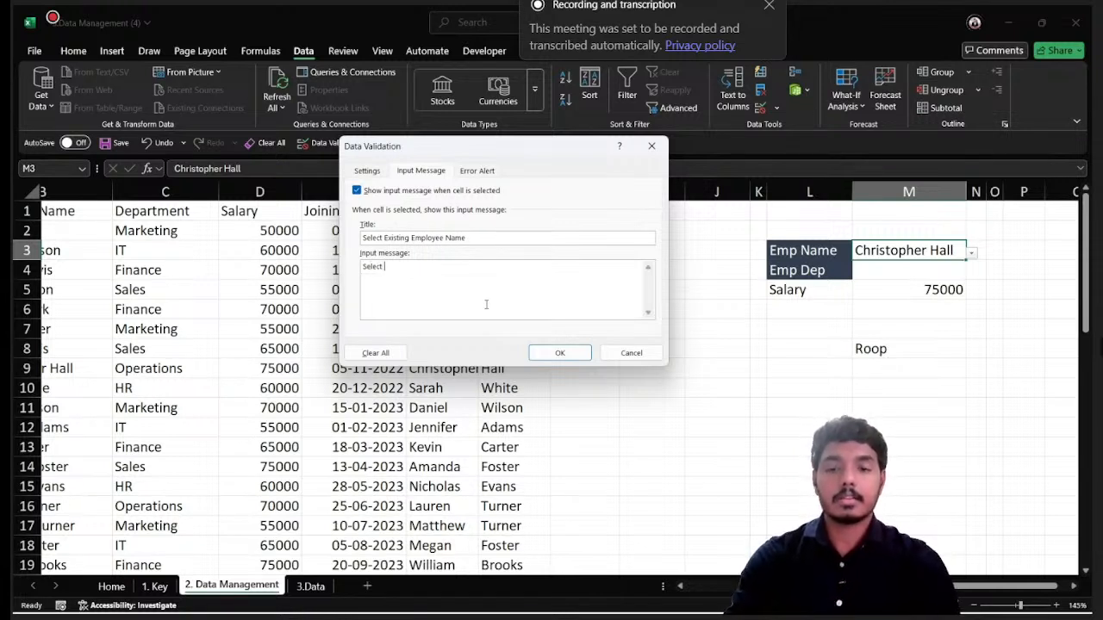
text(the employee)
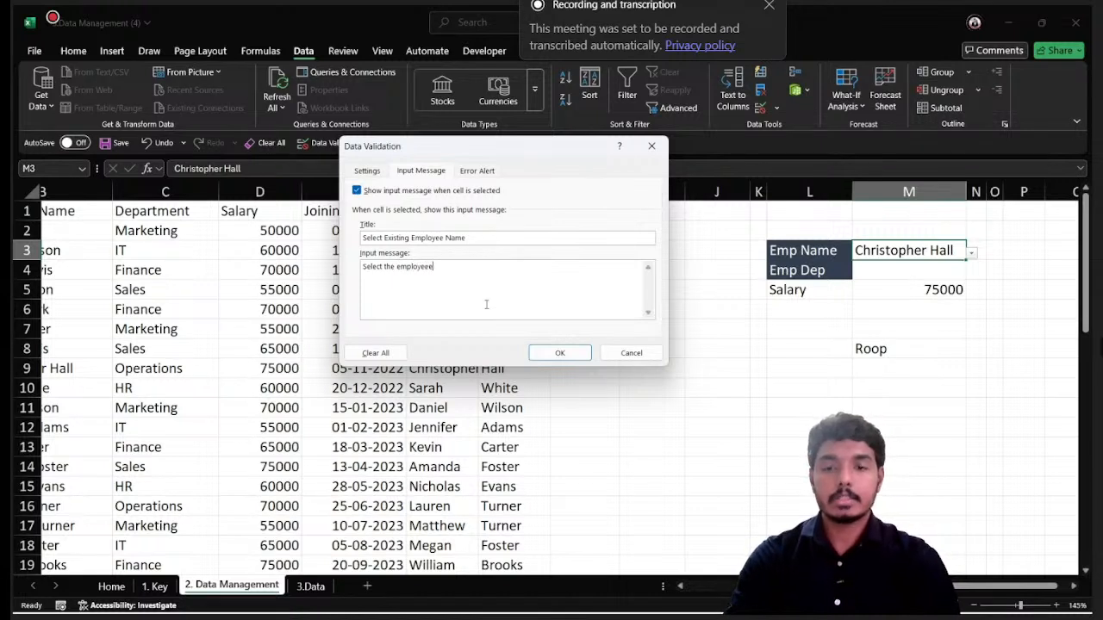
text( name)
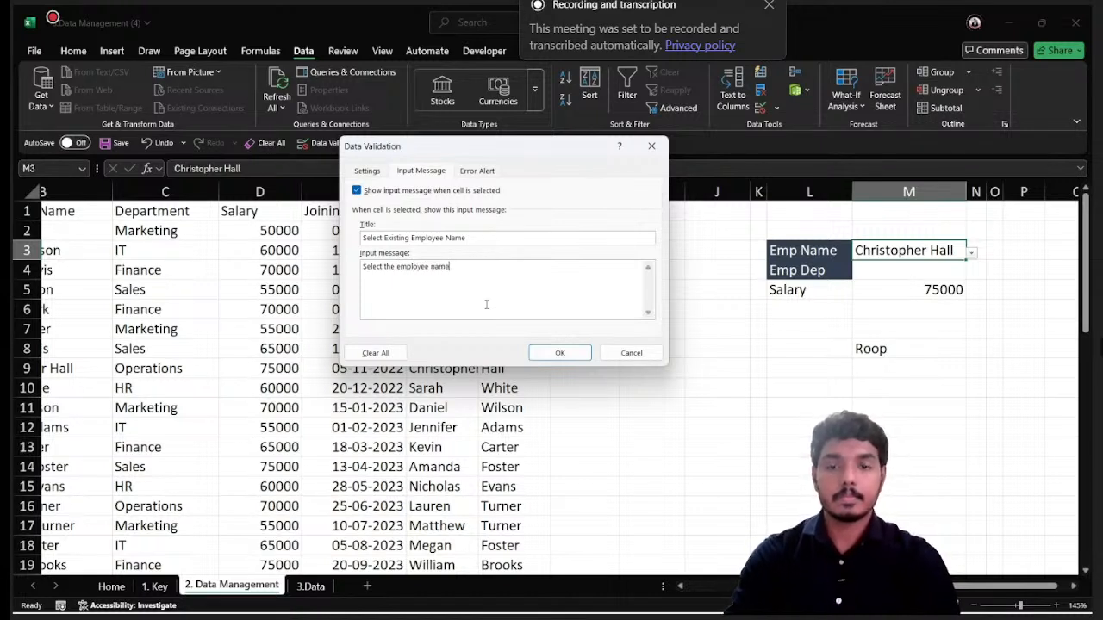
text(s from the list)
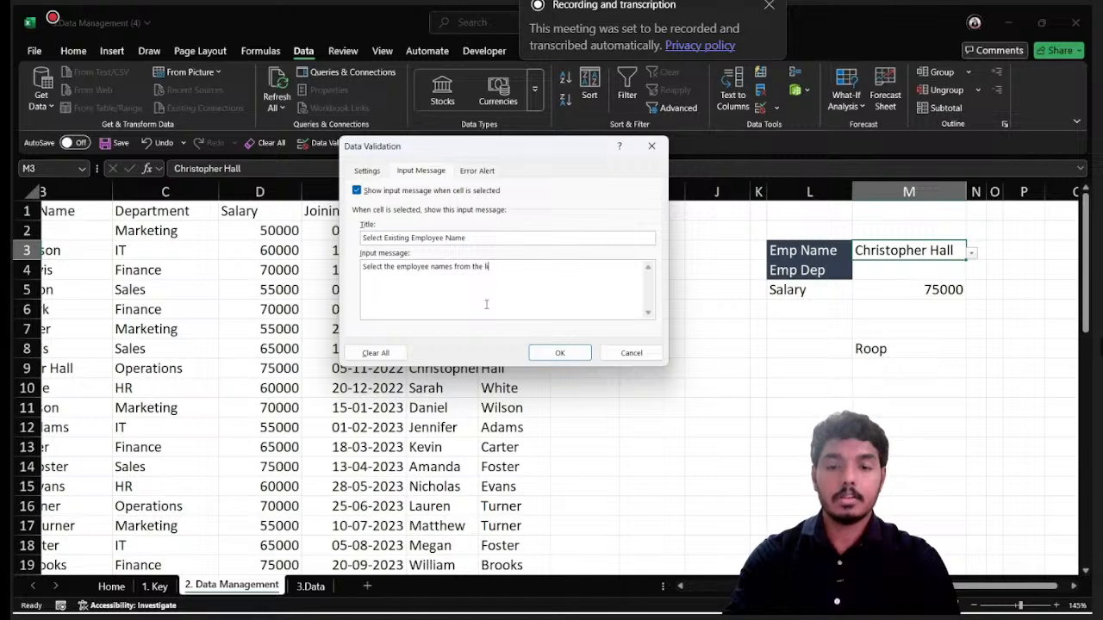
- Set the input message text to "Select the employee names from the list" and apply the validation to M3
click(554, 354)
- Reselect M3 from another cell to check its input message, and look through the name dropdown without changing the employee
click(686, 309)
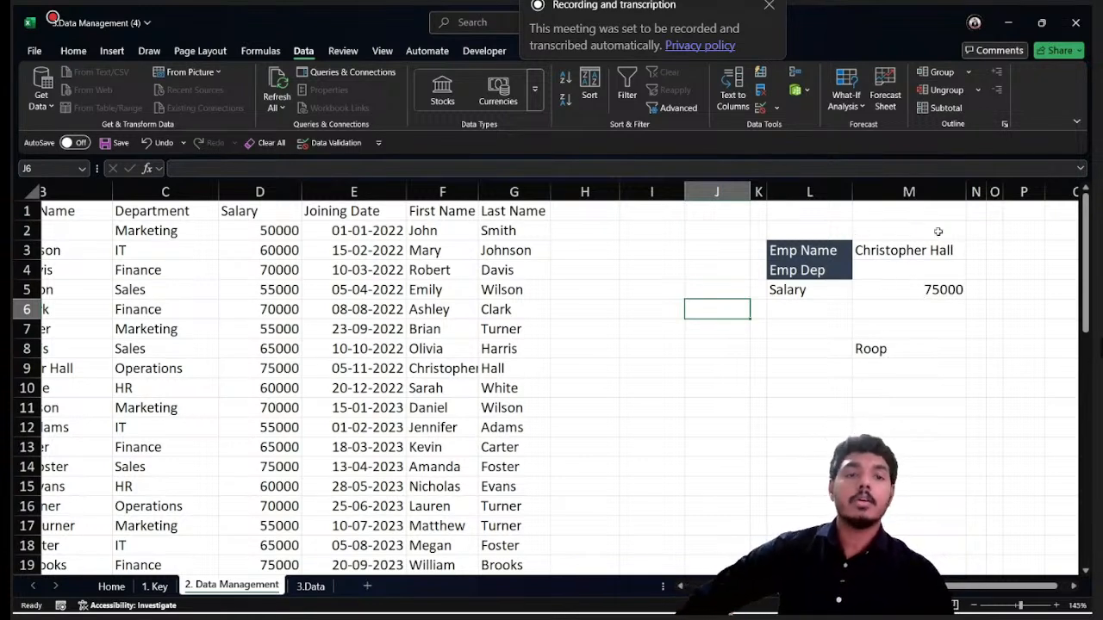
click(879, 250)
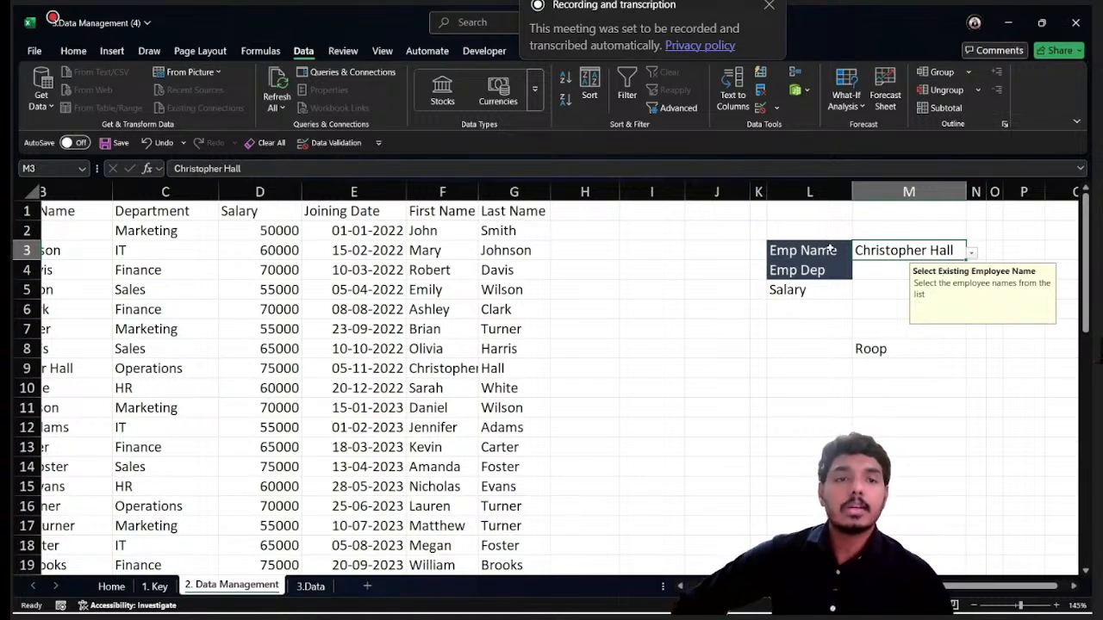
click(971, 253)
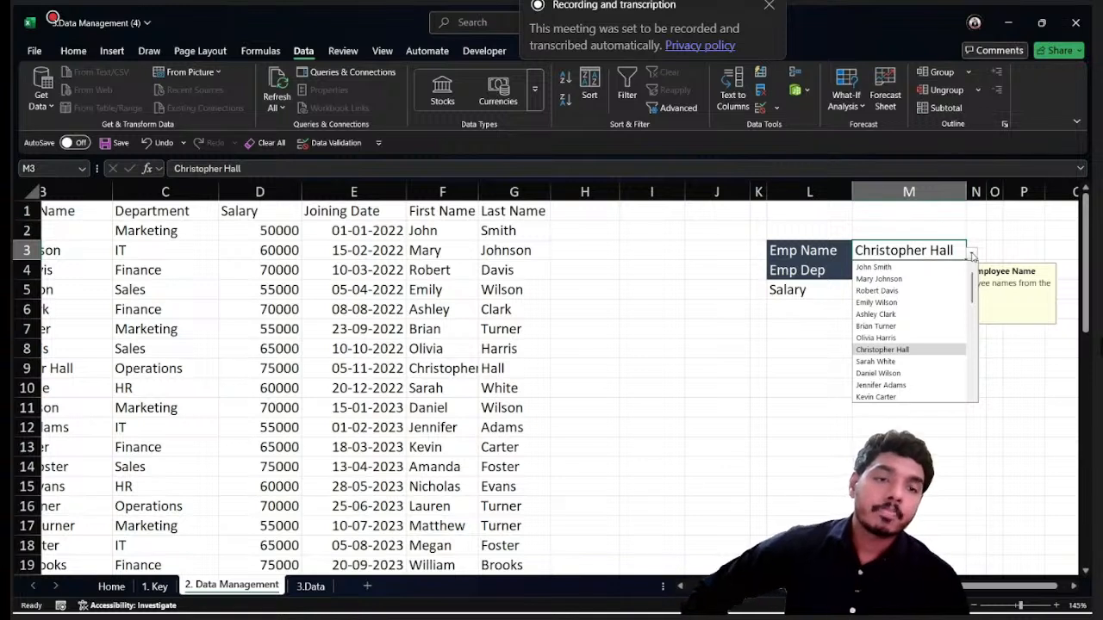
click(971, 254)
click(876, 267)
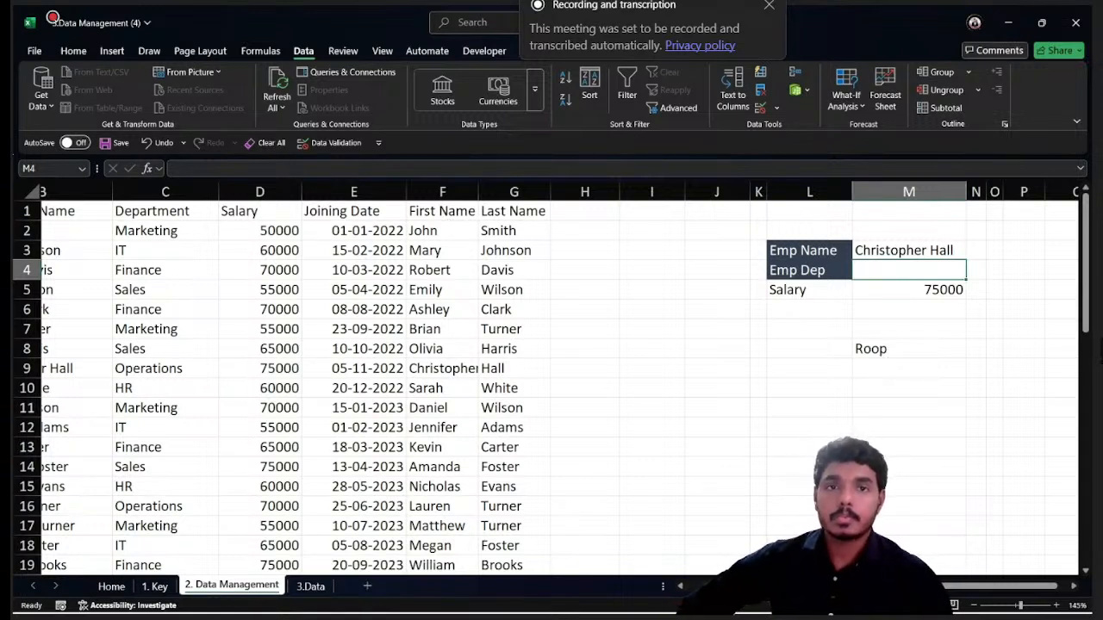
mouse_move(418, 609)
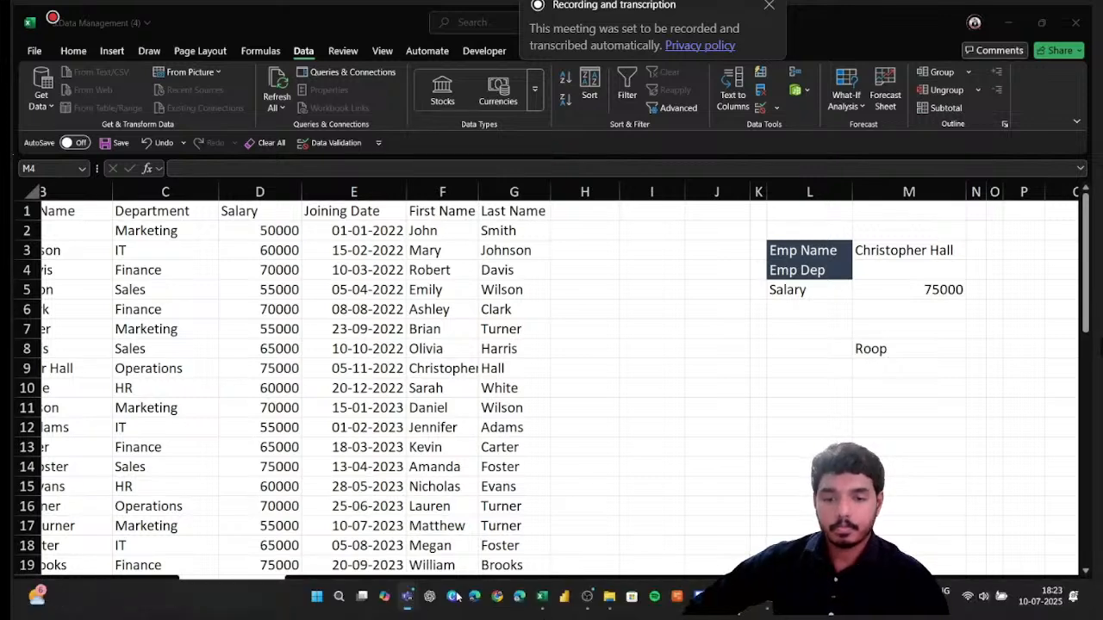